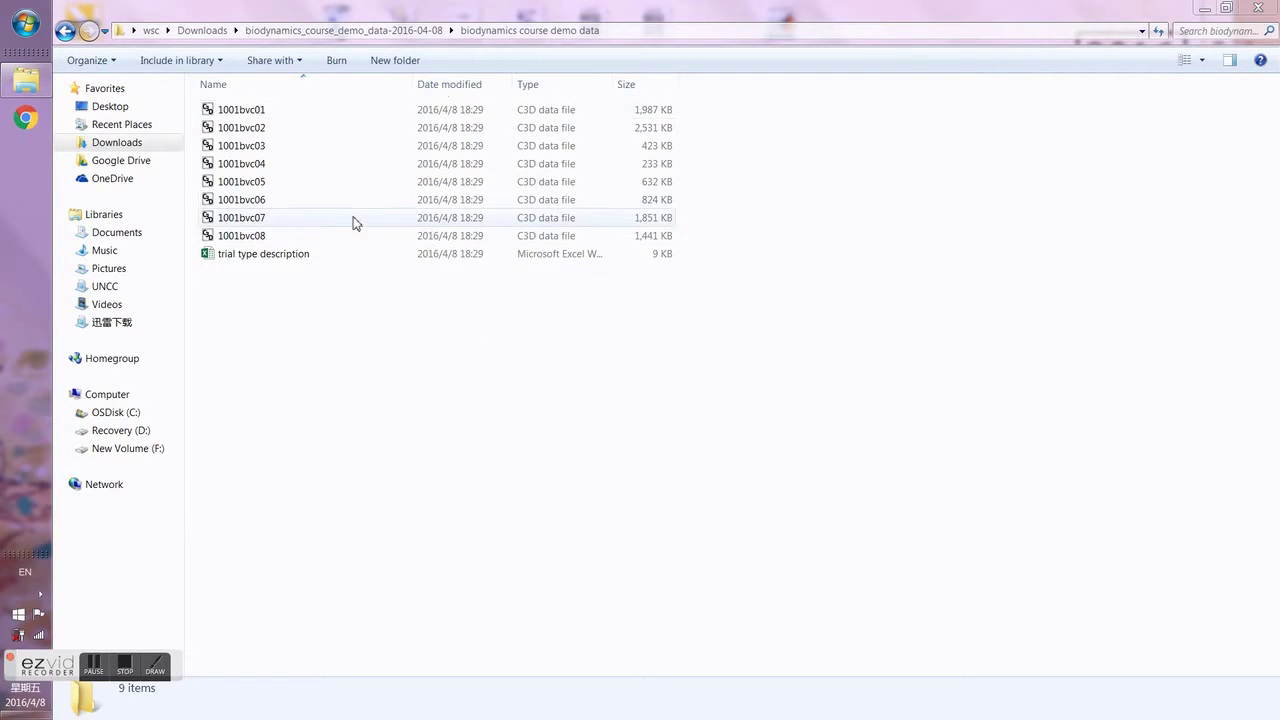
Open the "trial type description" workbook from the biodynamics course demo data folder
left_click(307, 256)
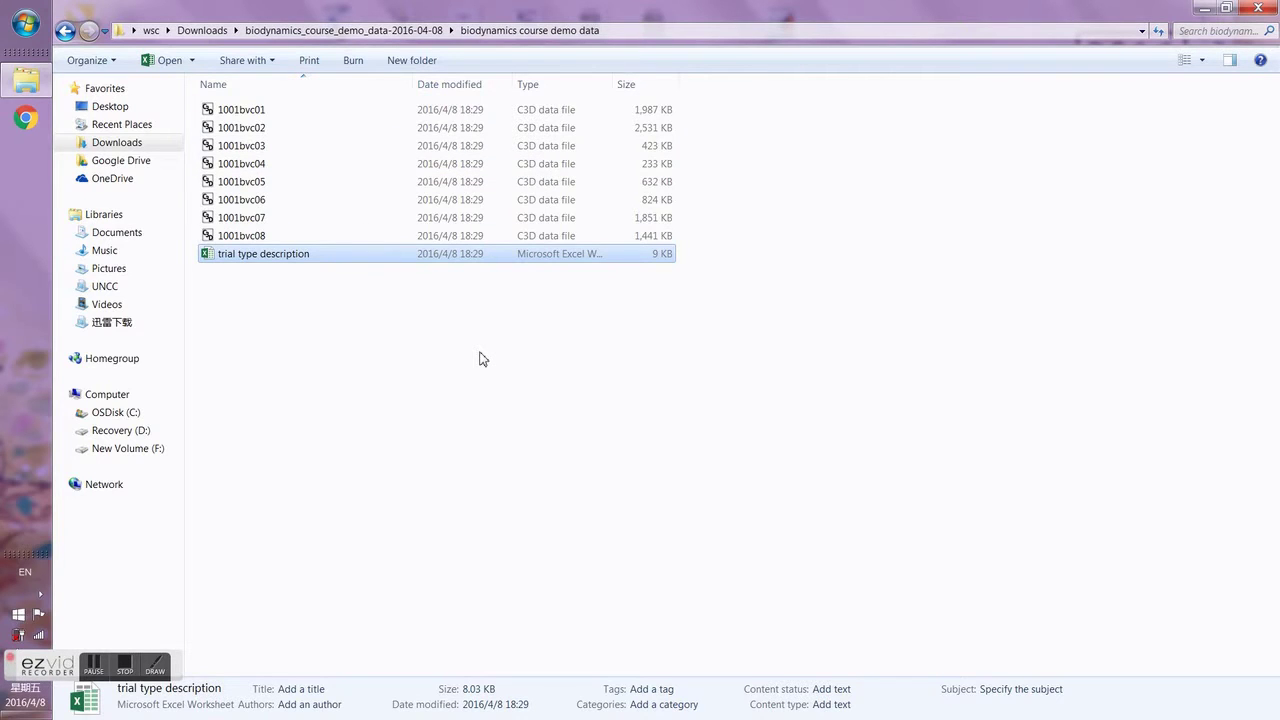
left_click(248, 115)
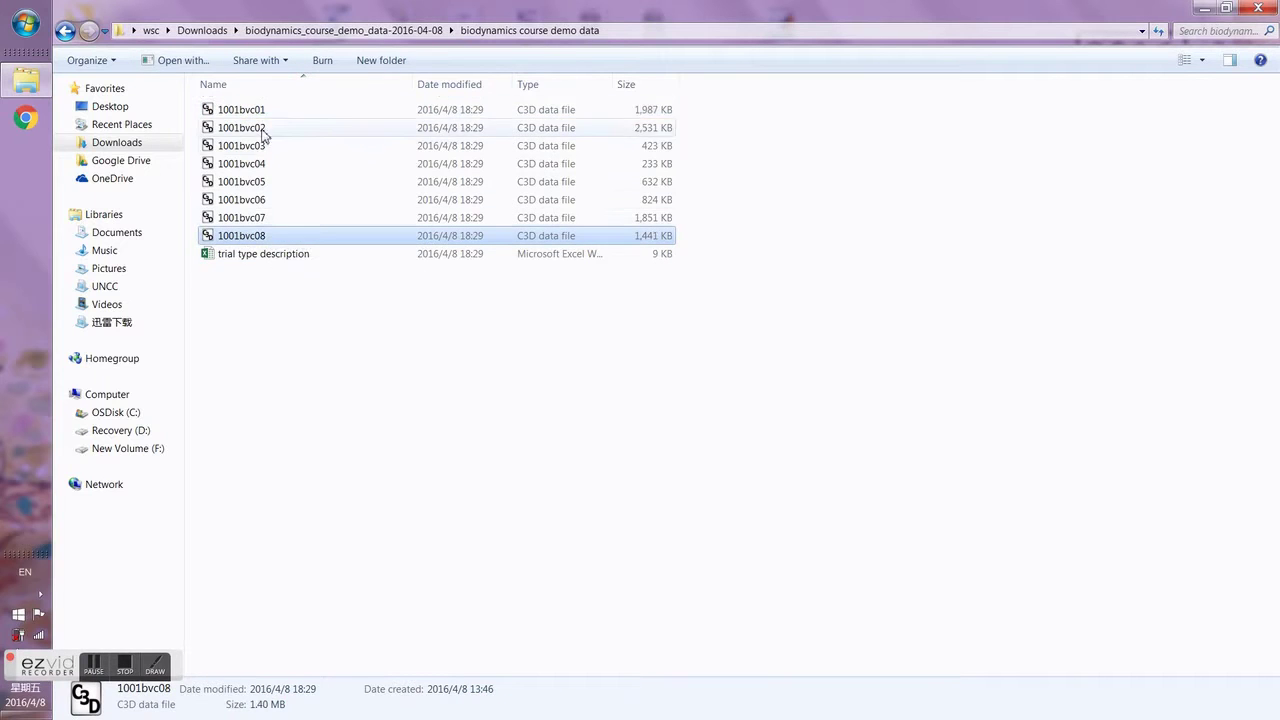
left_click(260, 253)
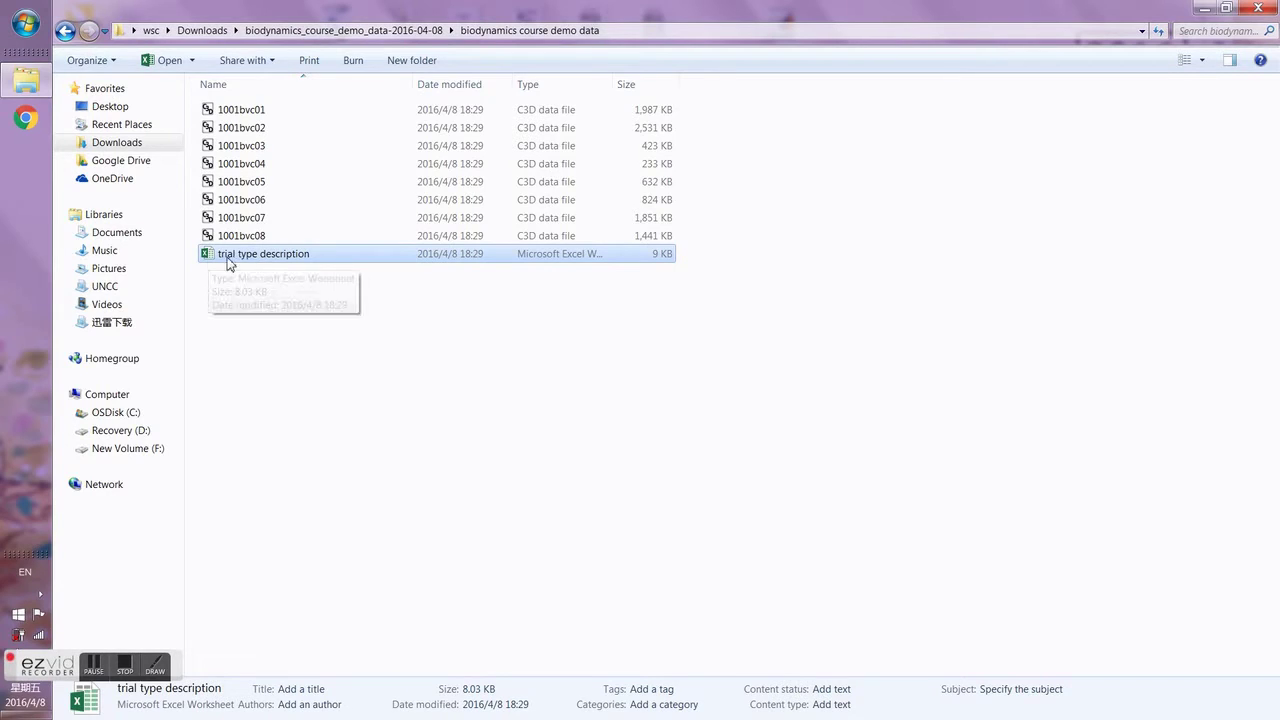
double_click(266, 256)
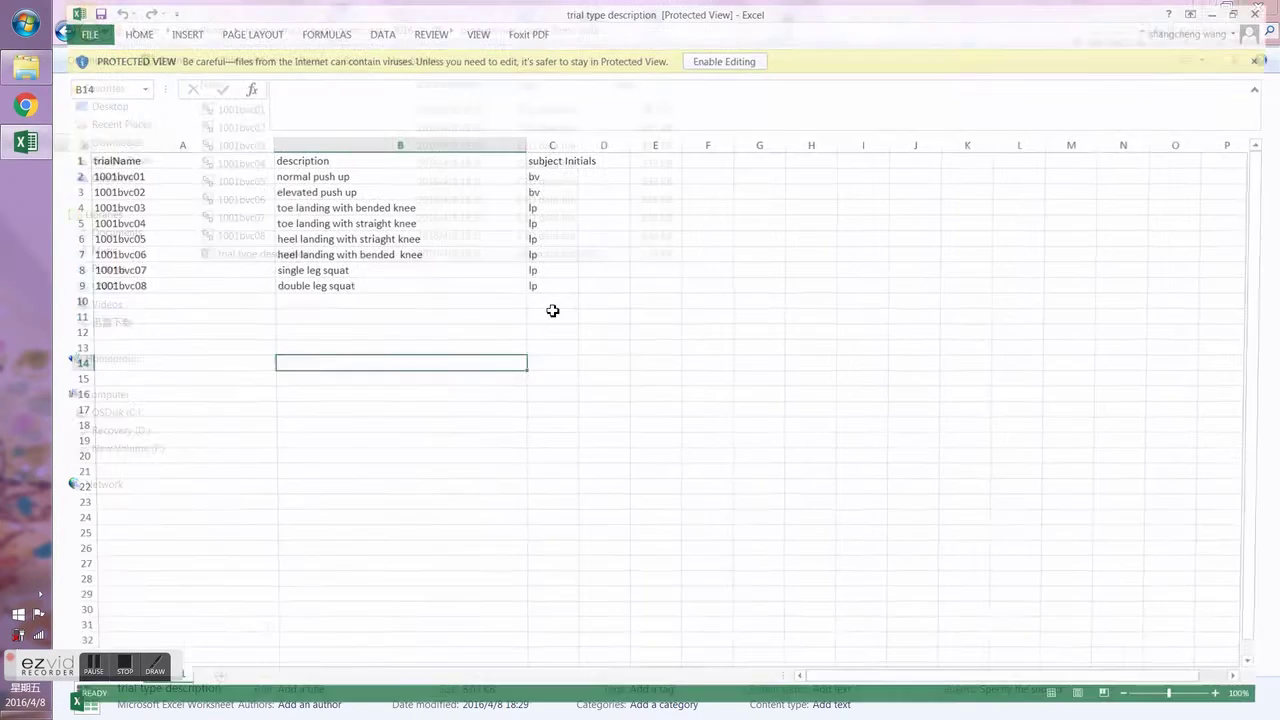
Review the trial names, descriptions and subject initials listed in the workbook, and close it
left_click(123, 178)
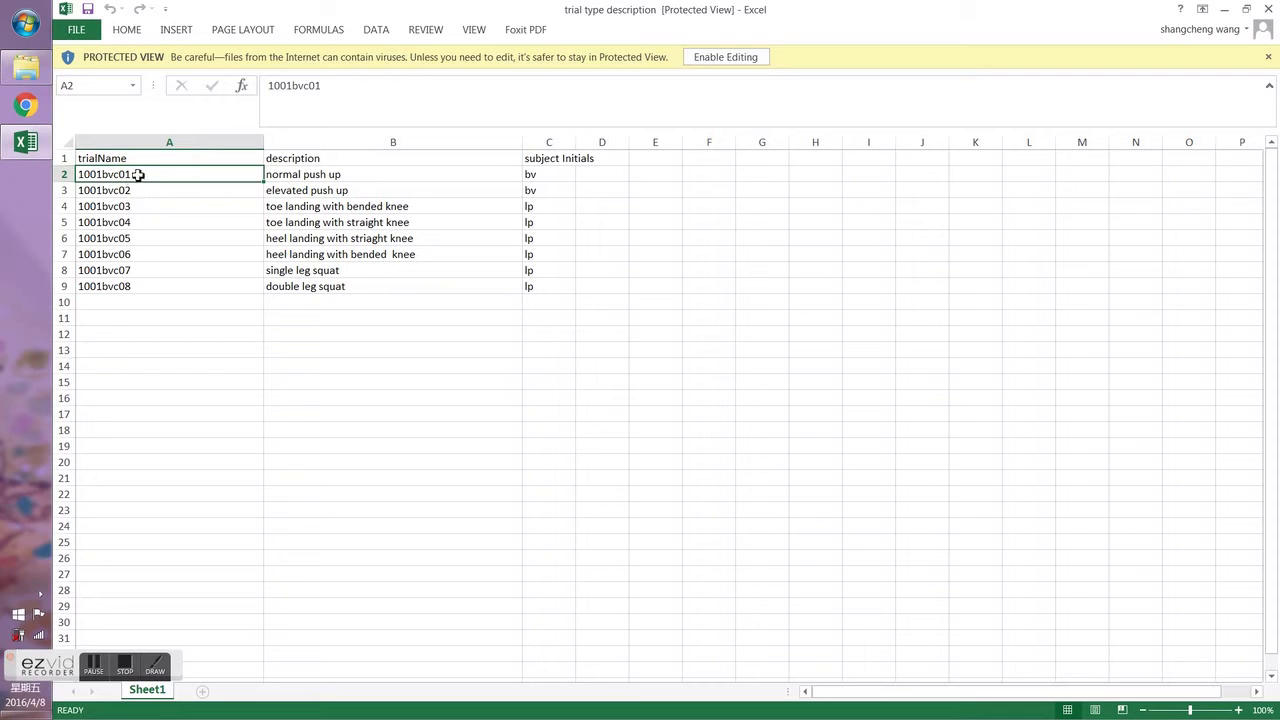
left_click(358, 179)
left_click(204, 177)
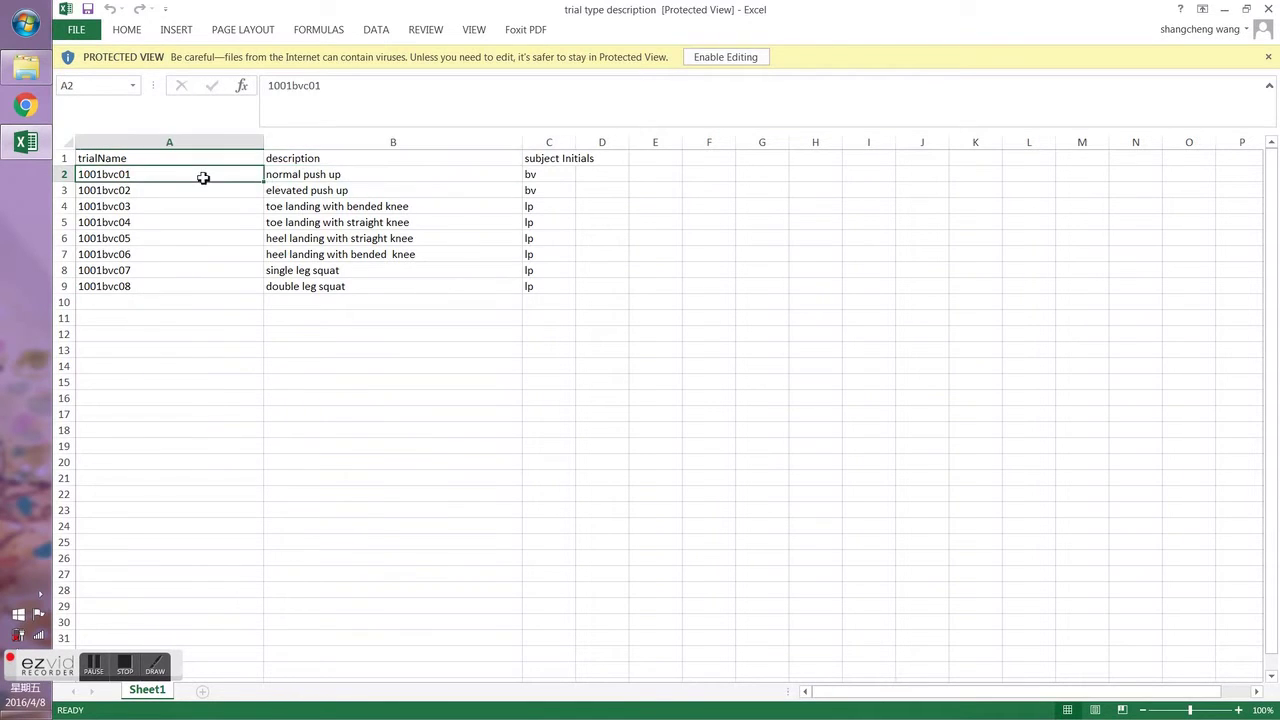
left_click(318, 177)
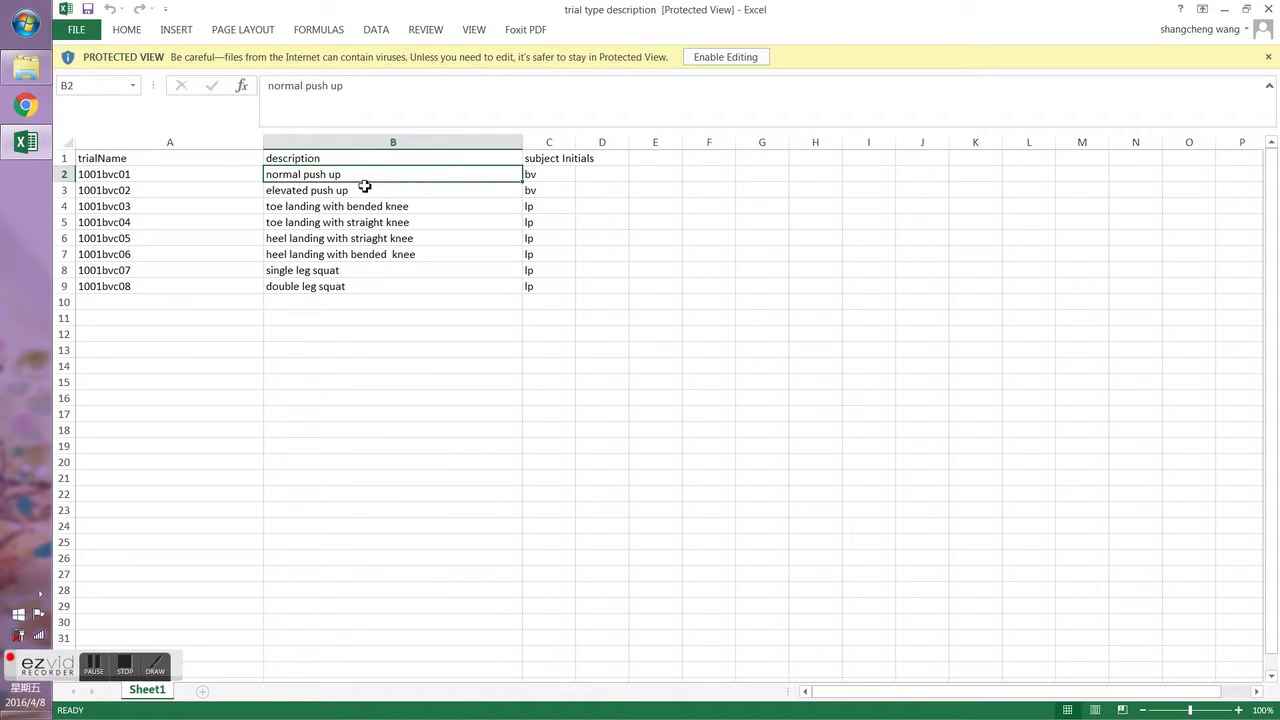
left_click(546, 177)
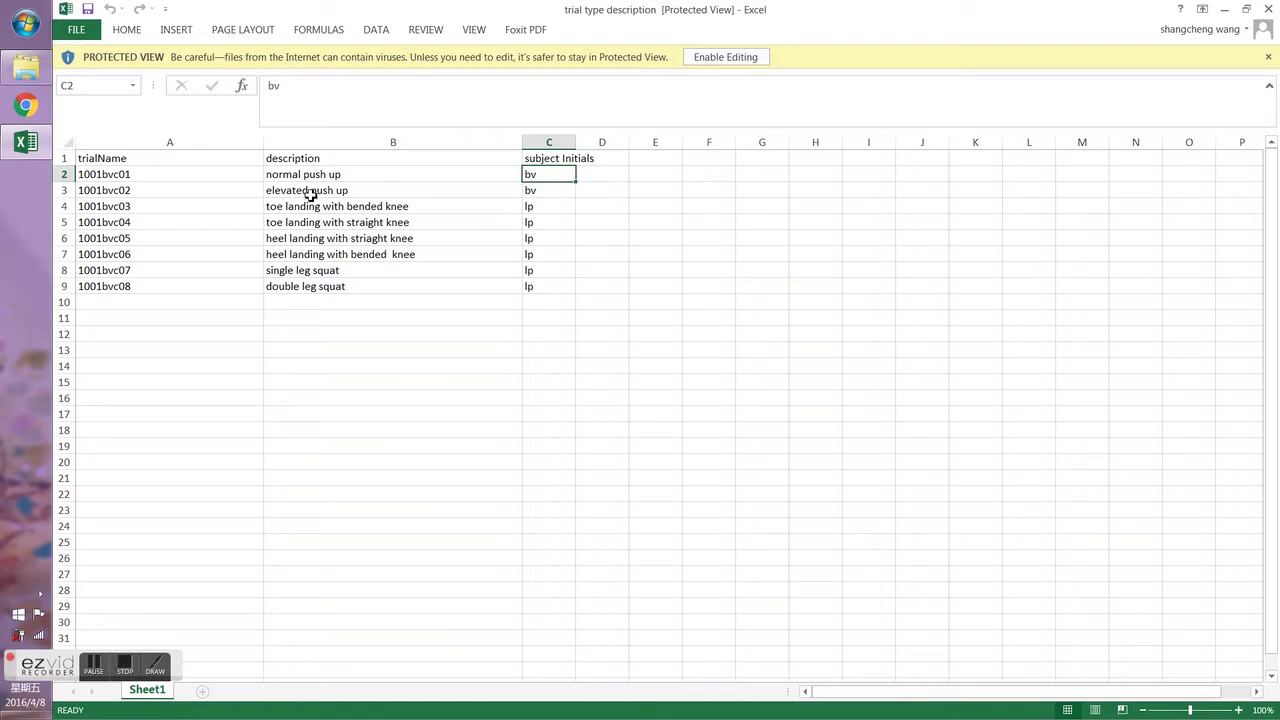
left_click(528, 194)
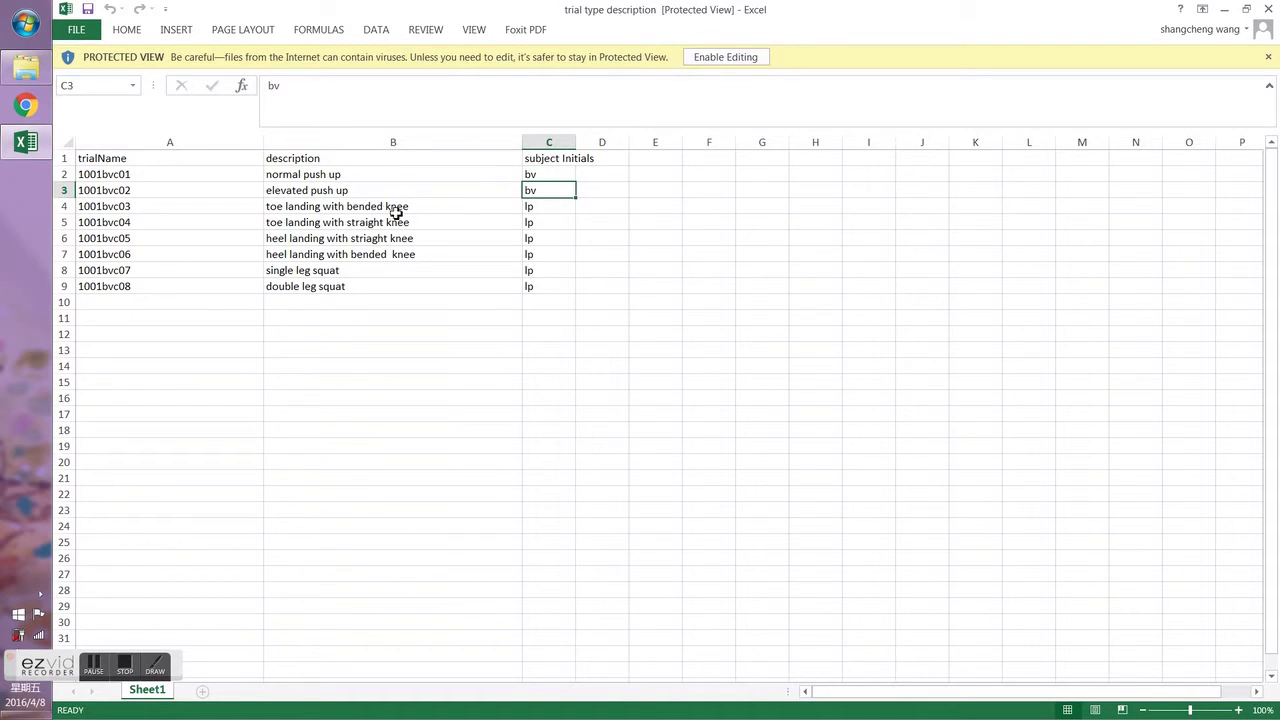
left_click(349, 176)
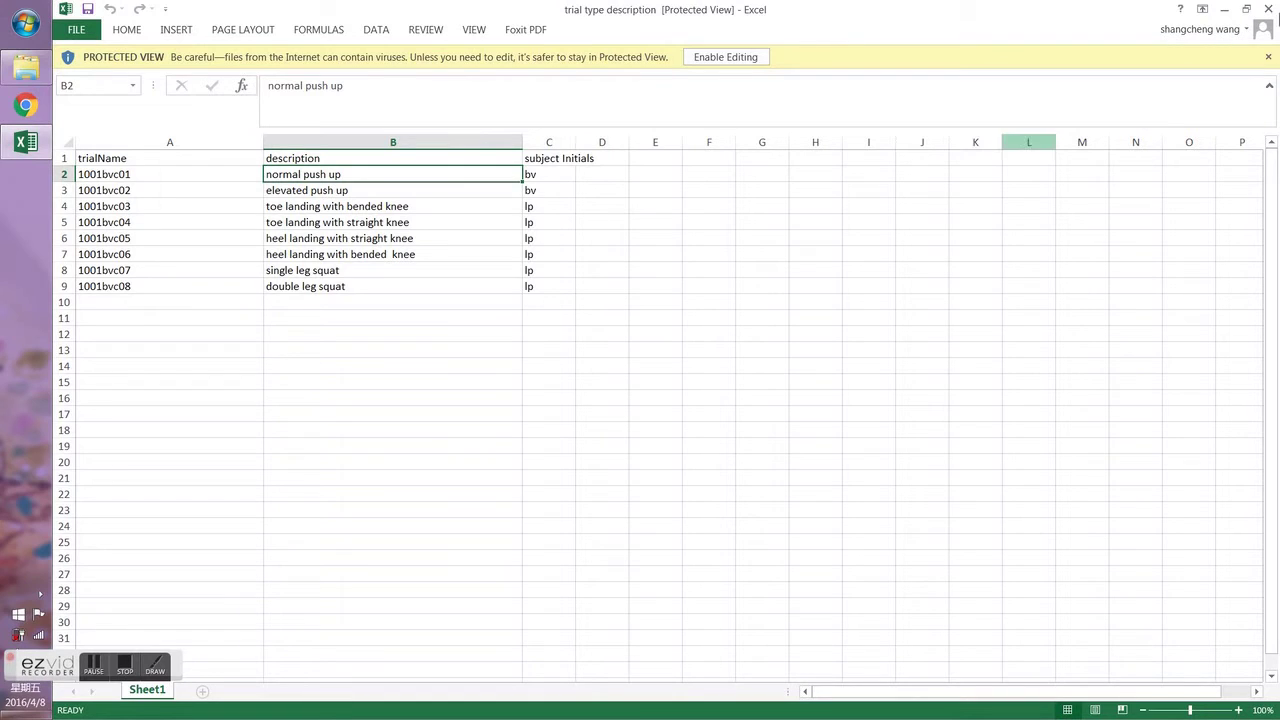
left_click(1270, 7)
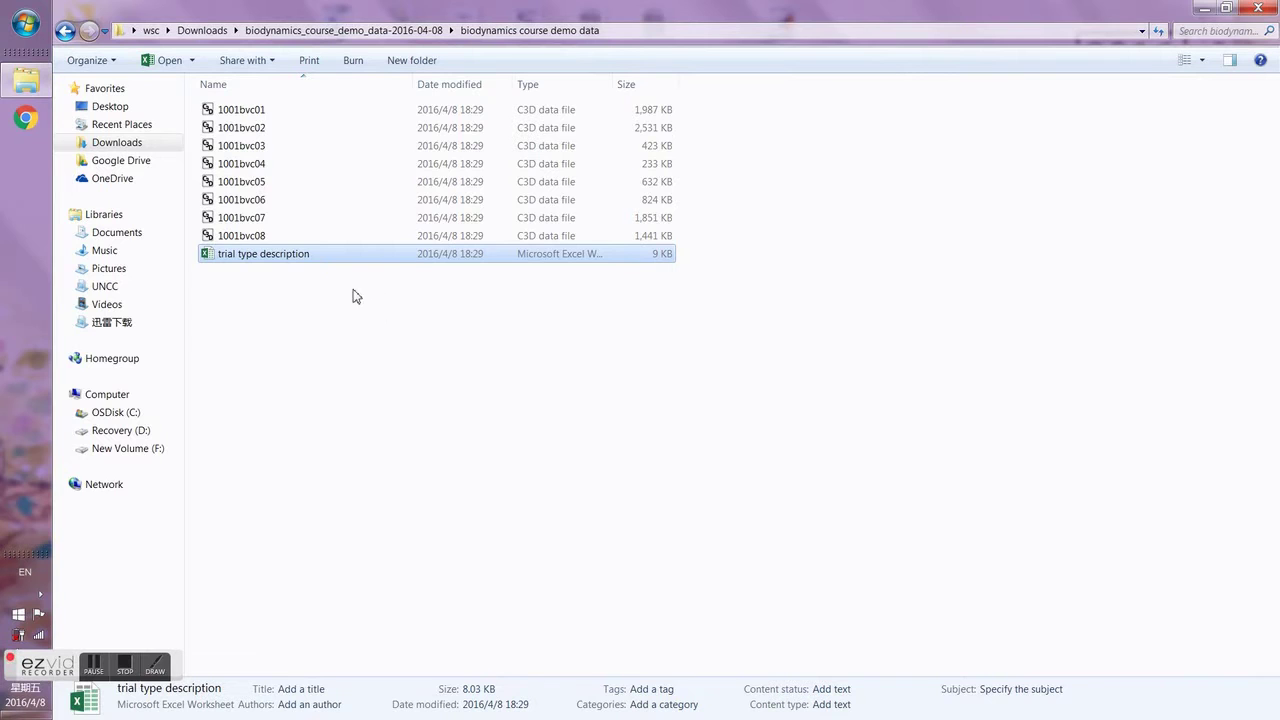
left_click(278, 112)
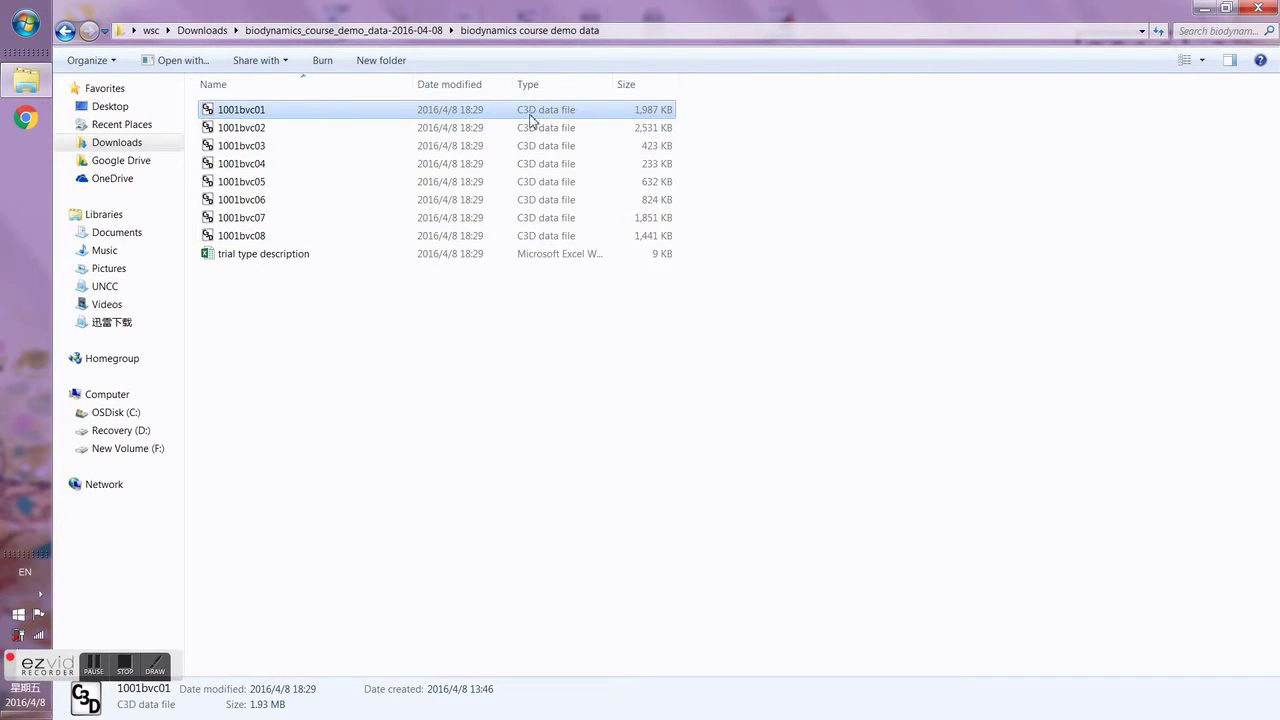
left_click(657, 371)
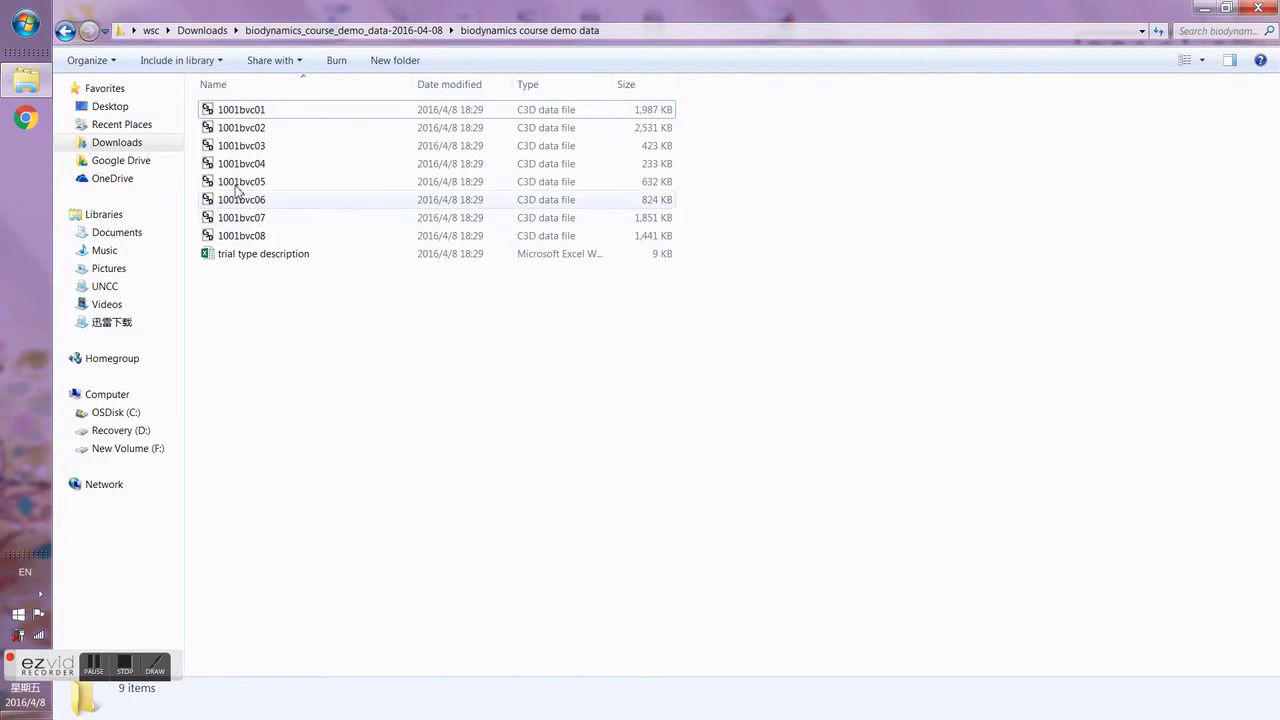
Switch to Chrome, search Google for "mokka btk" and open the "Mokka - Motion Kinematic & Kinetic Analyzer" result
left_click(44, 132)
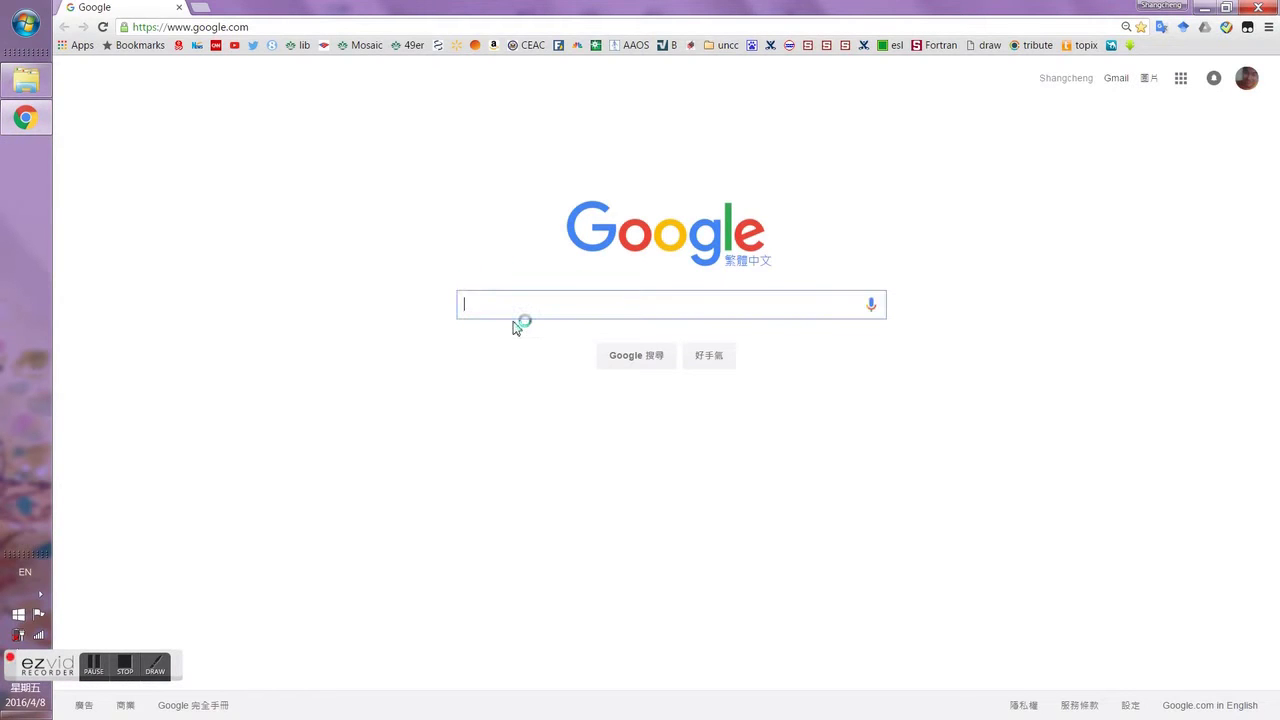
type("mokk")
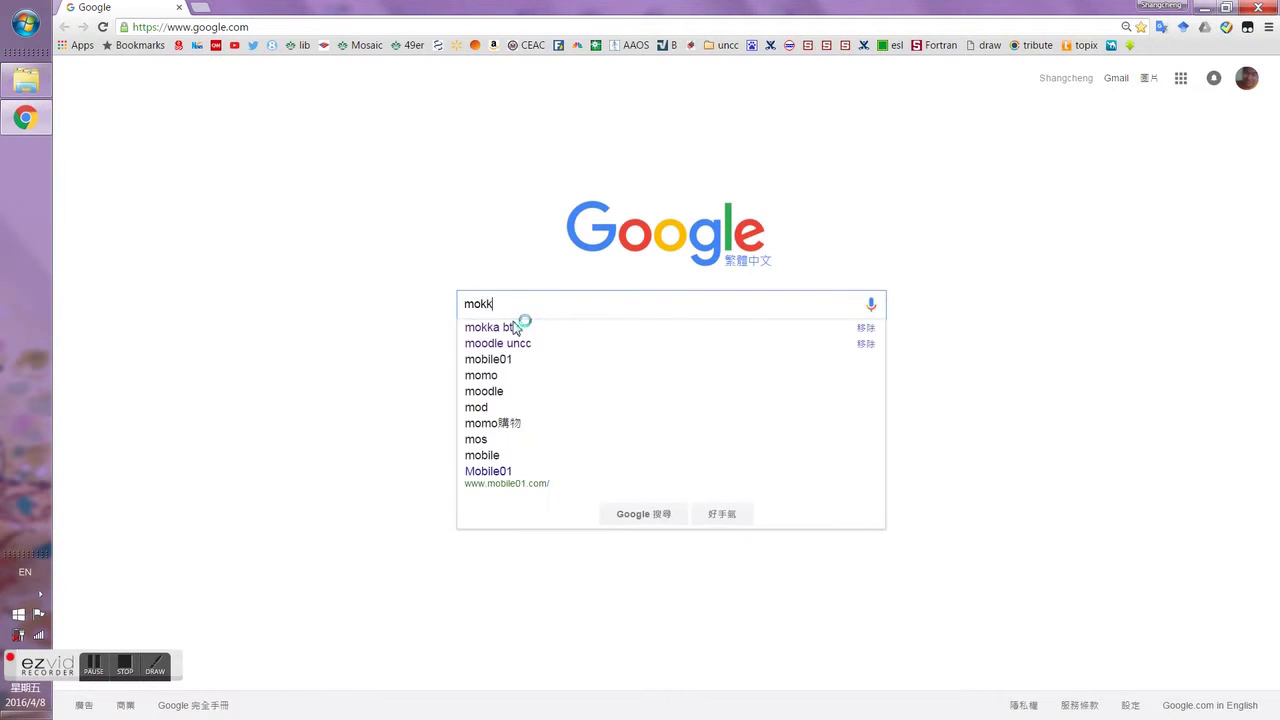
type("a ")
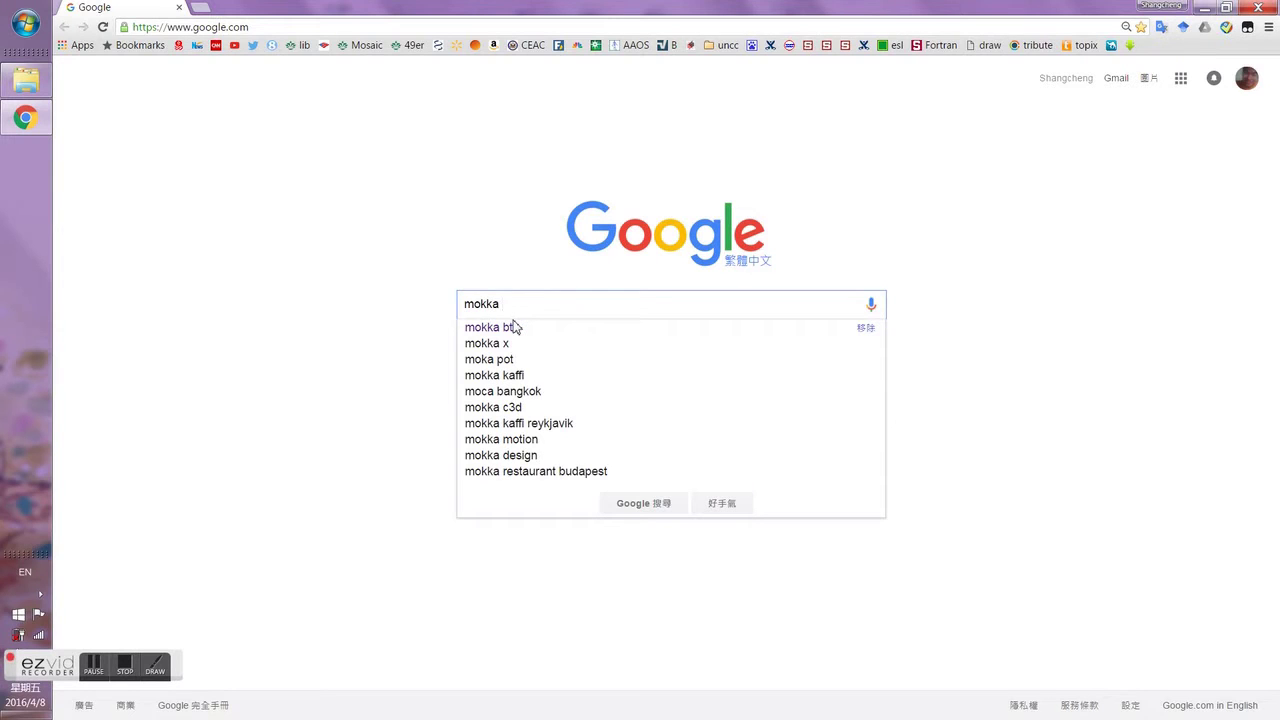
type("btc")
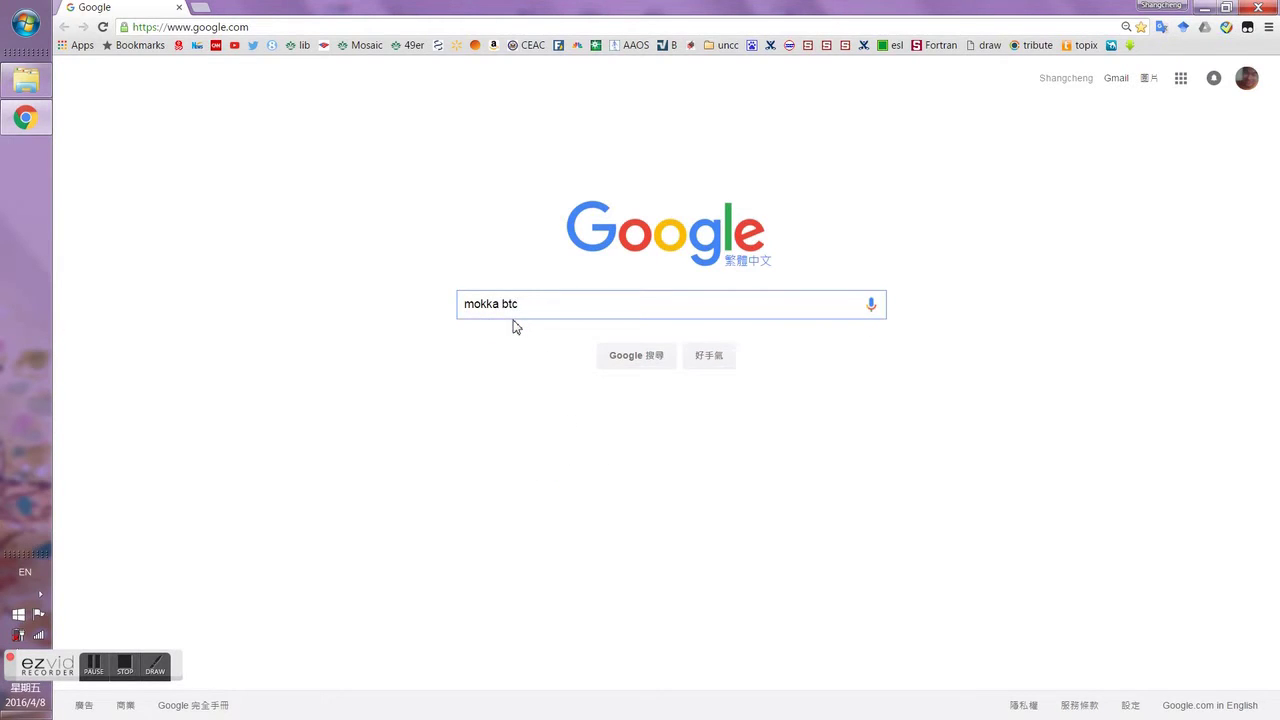
key("BackSpace")
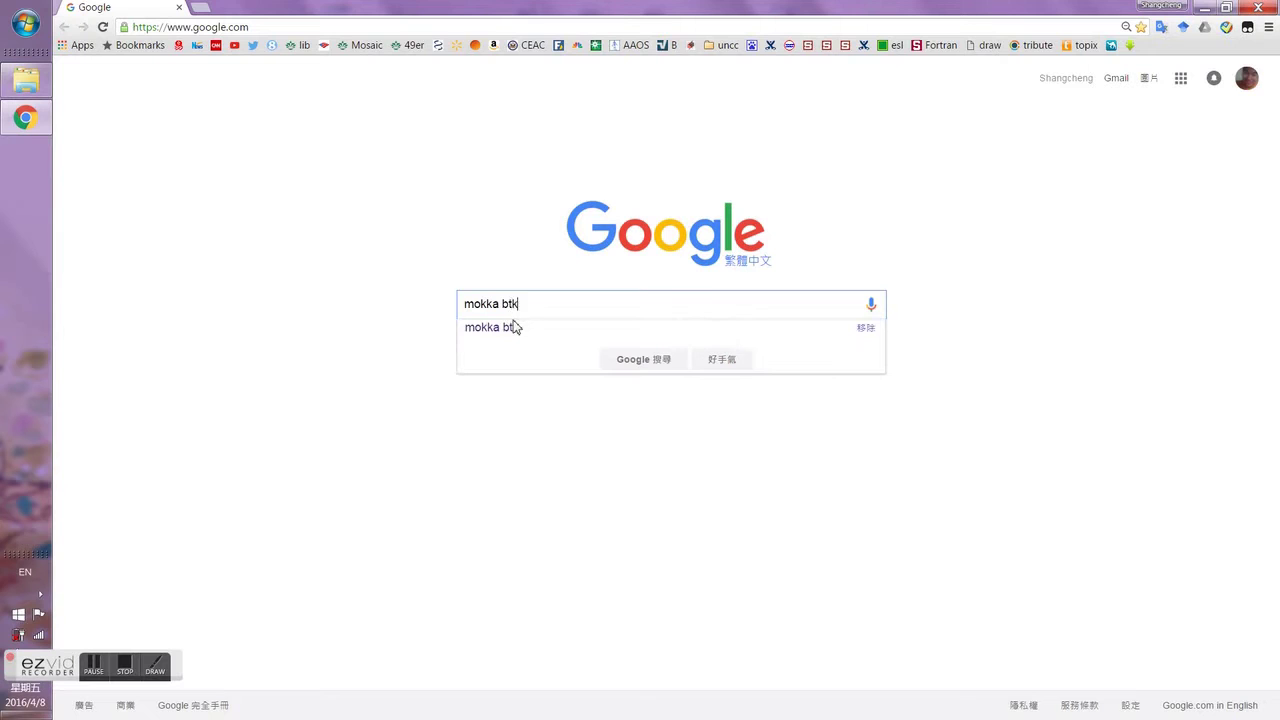
left_click(513, 326)
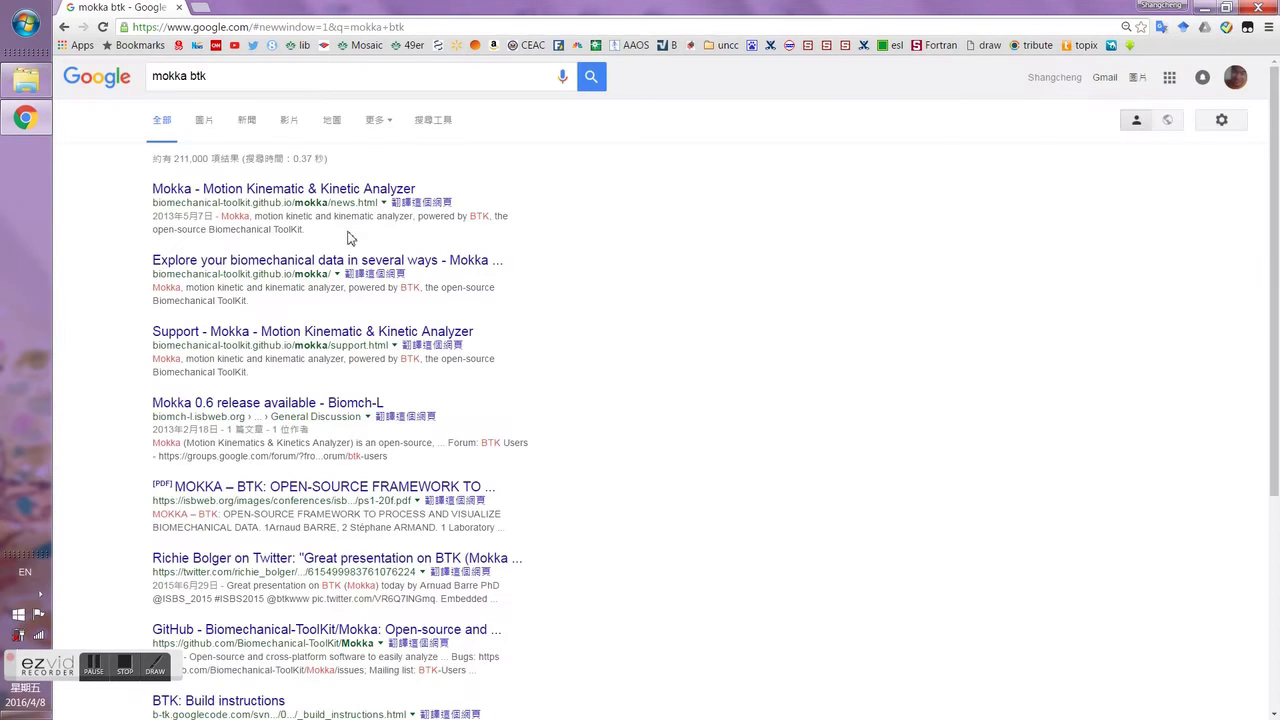
left_click(296, 190)
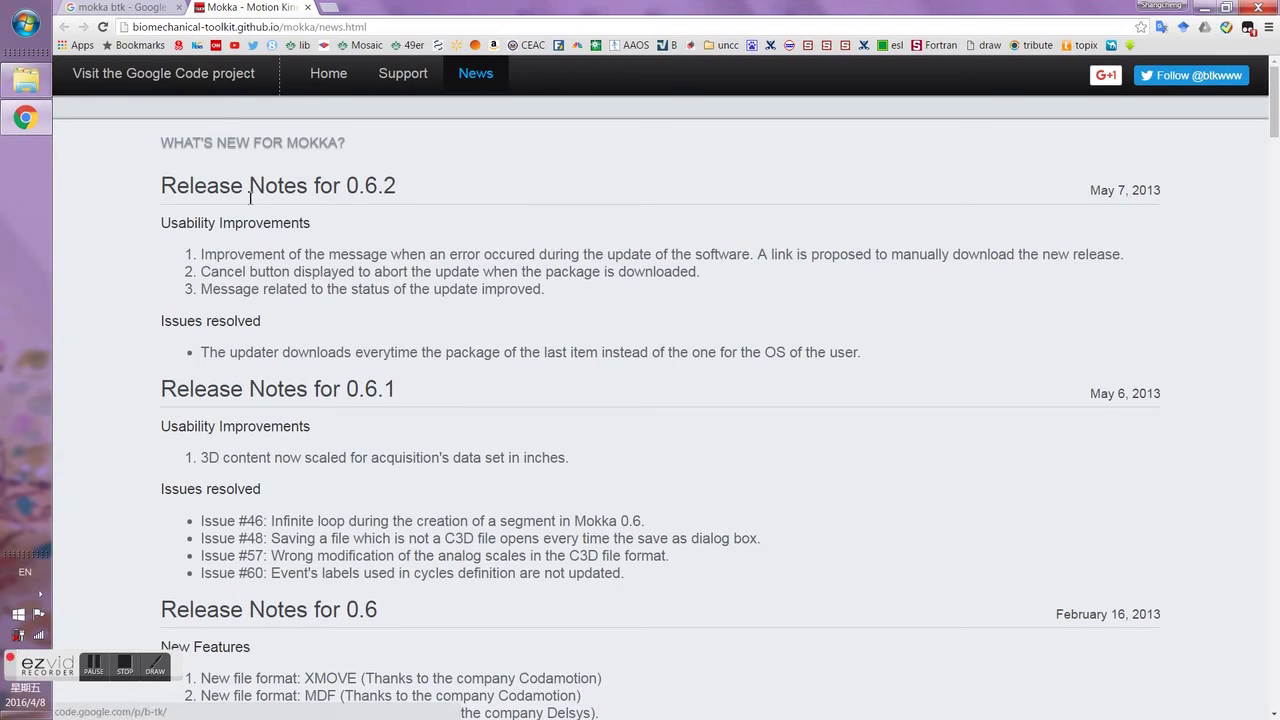
Look over the b-tk Google Code project page linked from the Mokka site, and close it
left_click(222, 89)
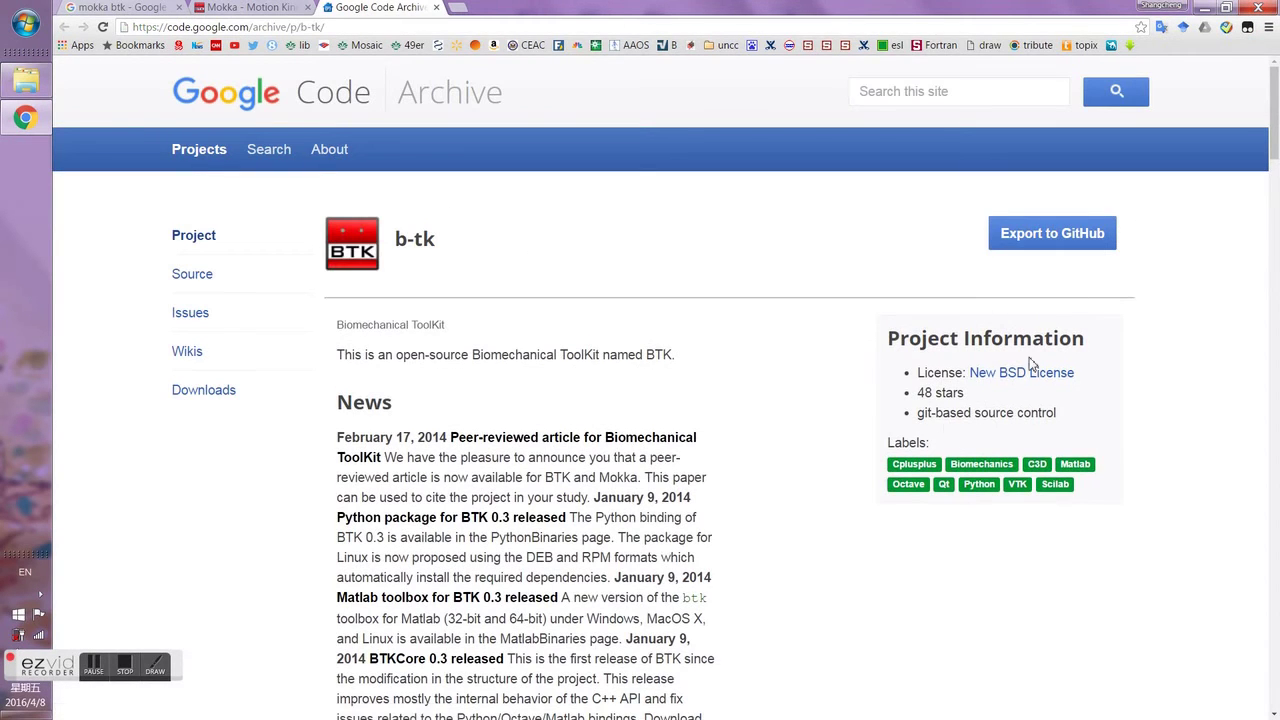
scroll(443, 229, "down", 2)
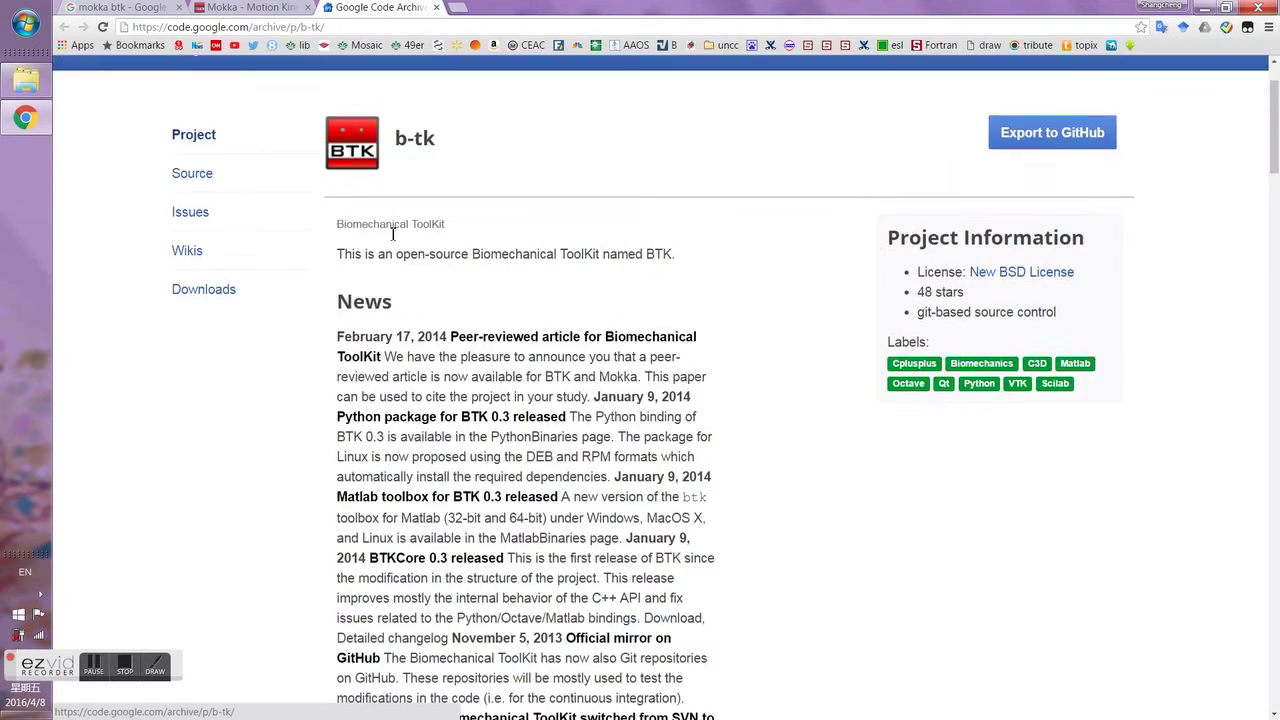
scroll(470, 254, "up", 2)
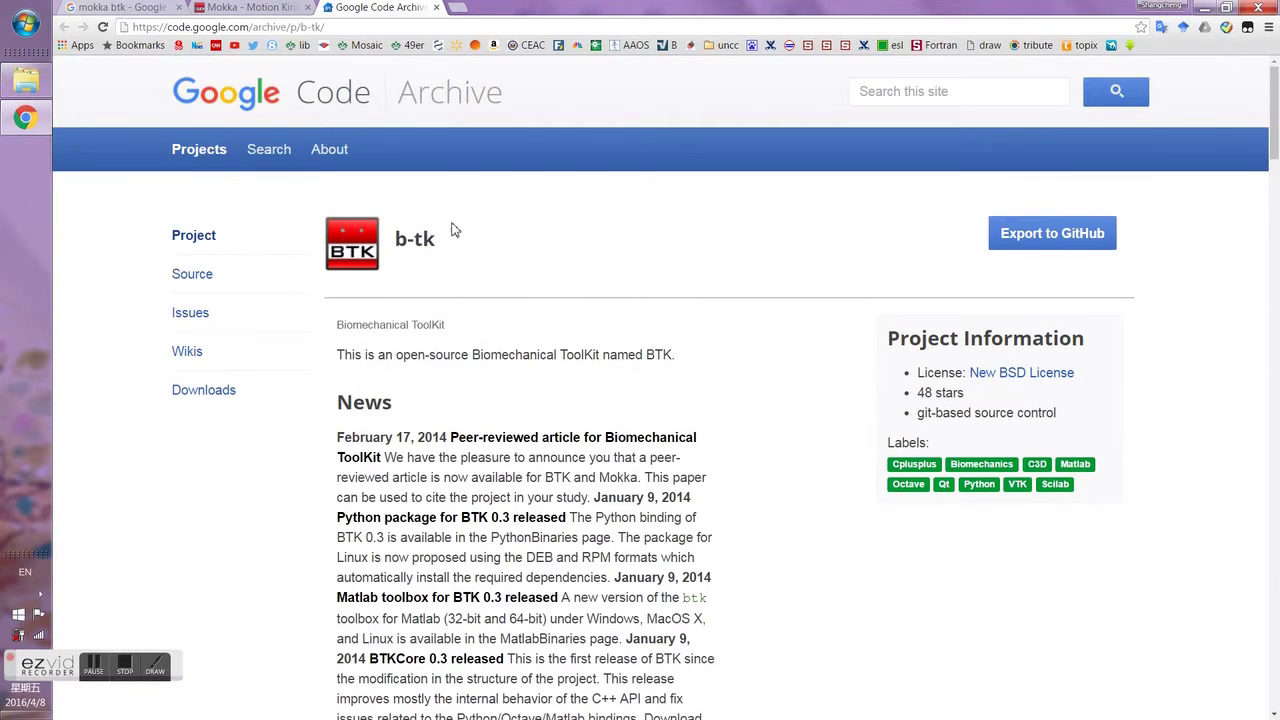
middle_click(355, 6)
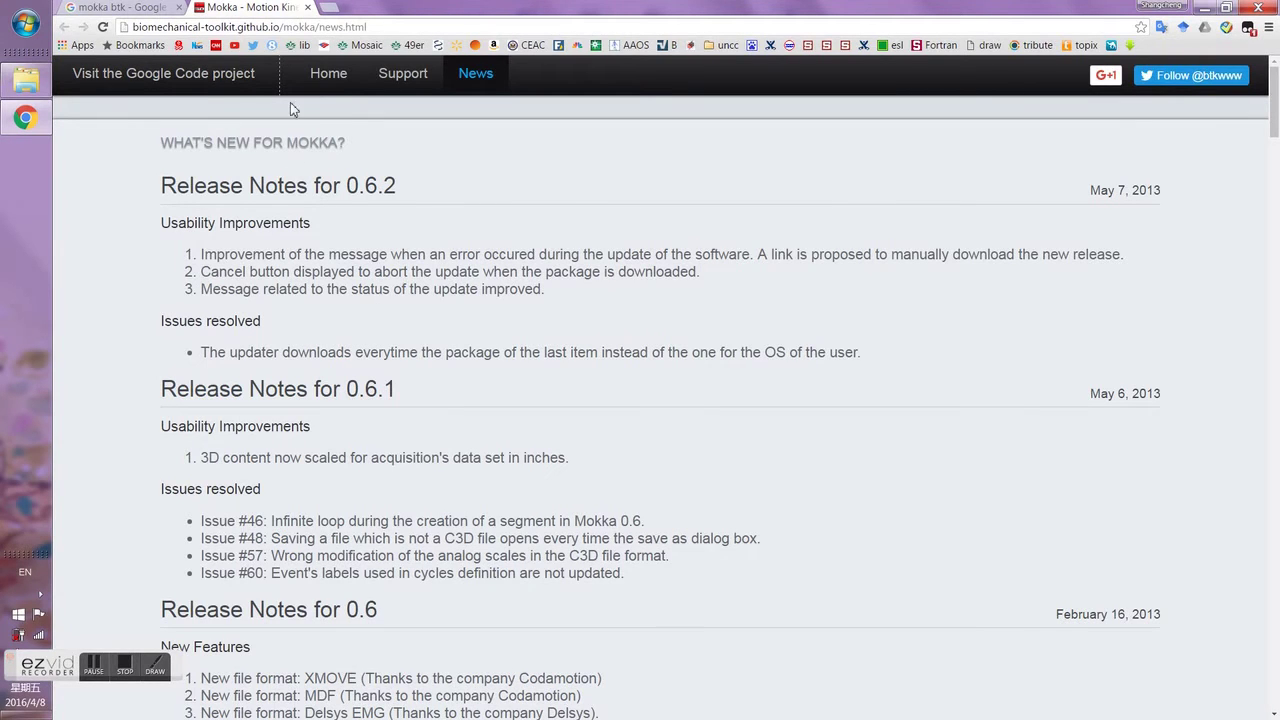
Download the Windows version Mokka 0.6.2 (32-bit) from the Mokka home page
left_click(320, 82)
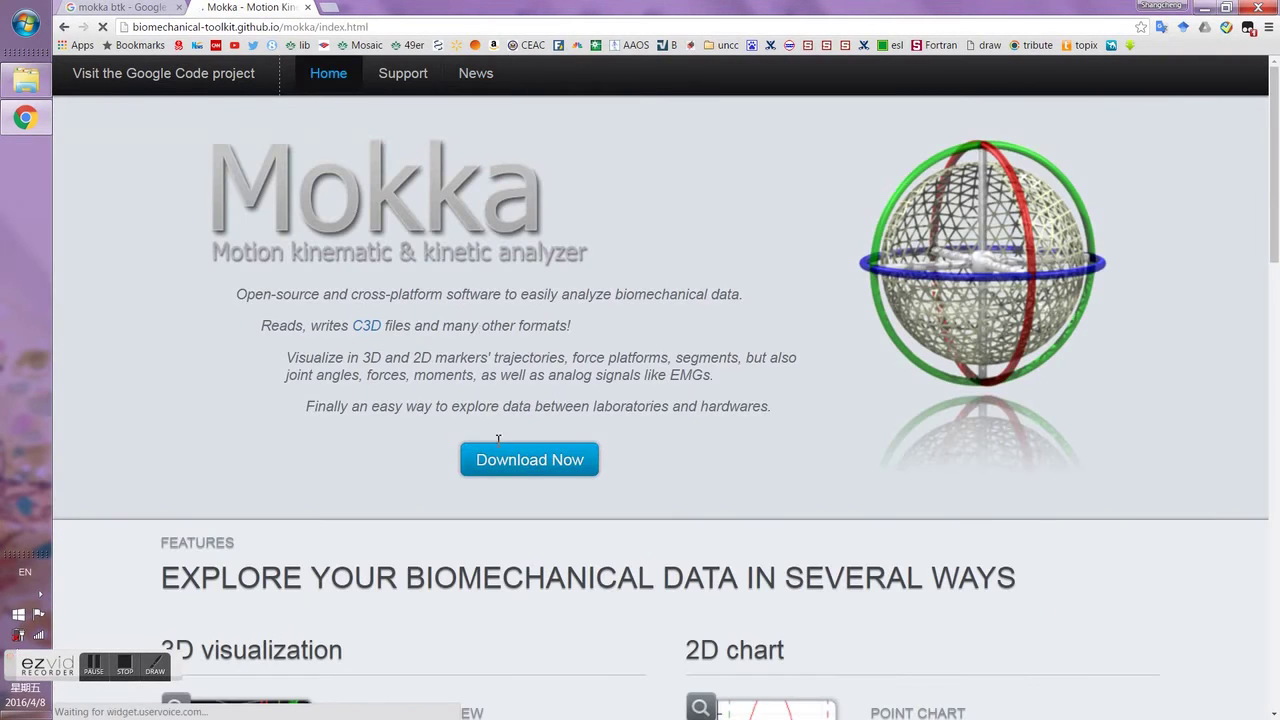
left_click(523, 463)
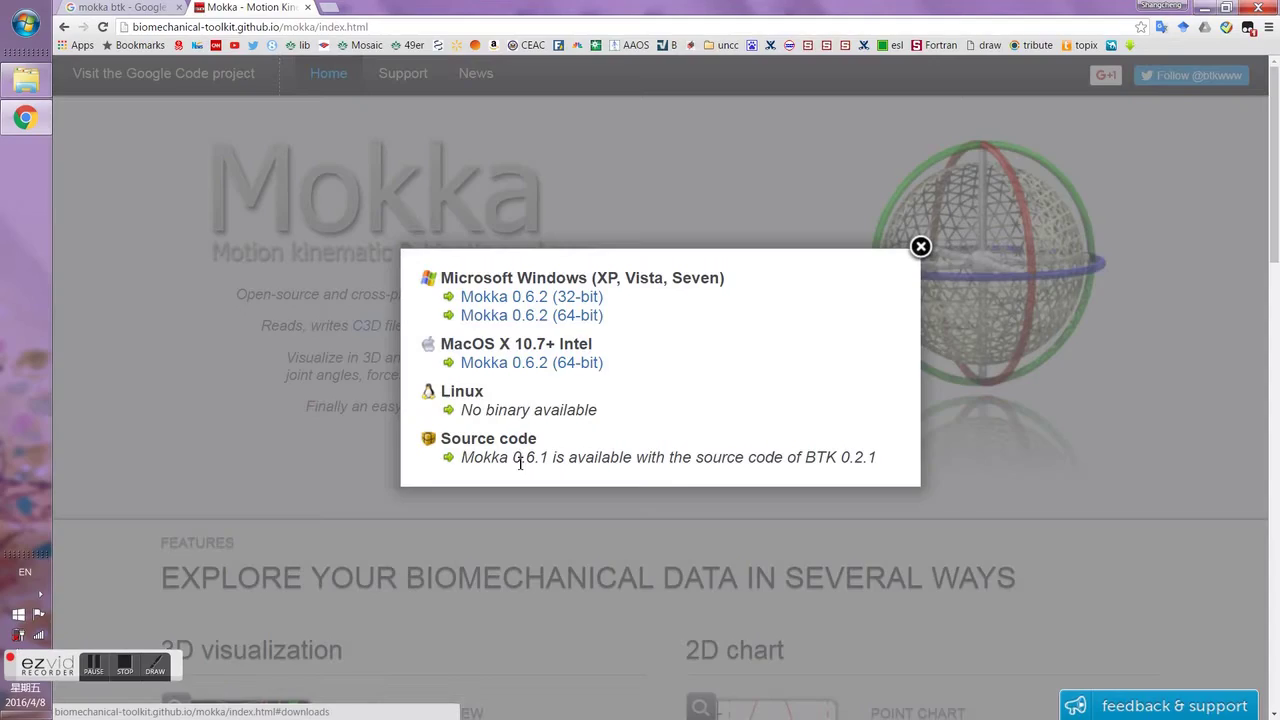
left_click(565, 298)
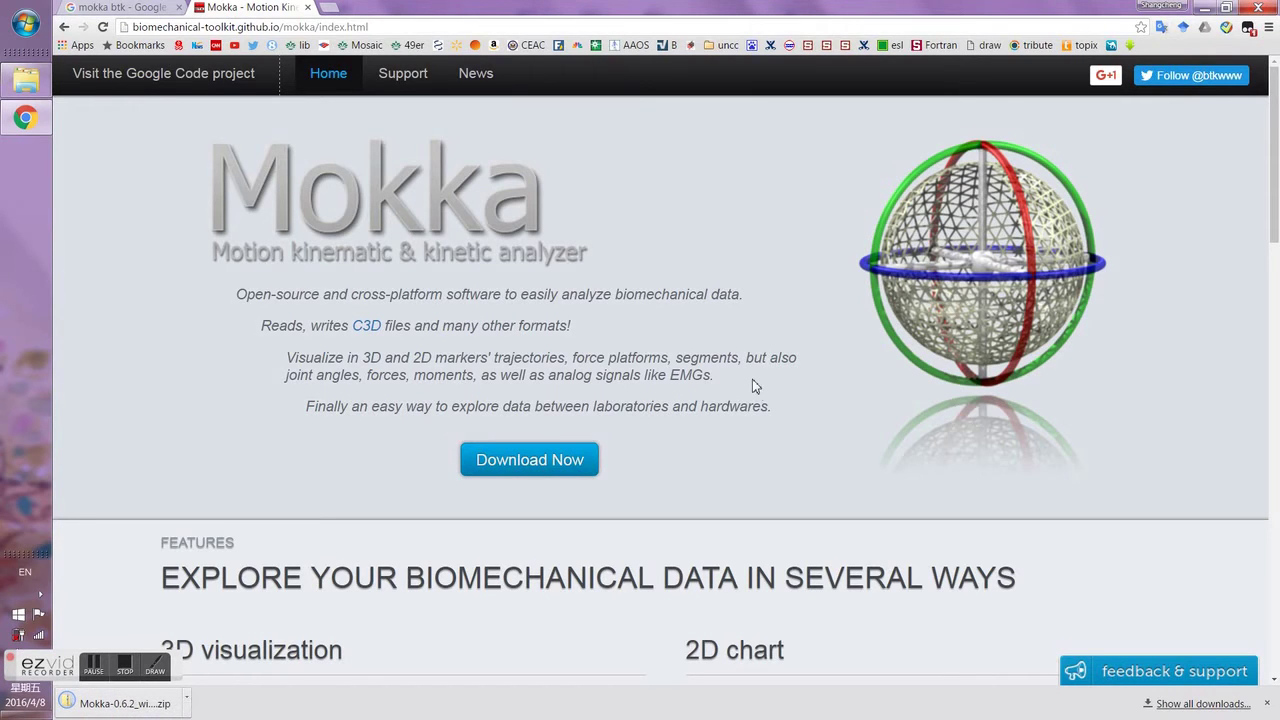
Examine the 3D visualization and 2D chart features described on the Mokka home page
scroll(752, 379, "down", 7)
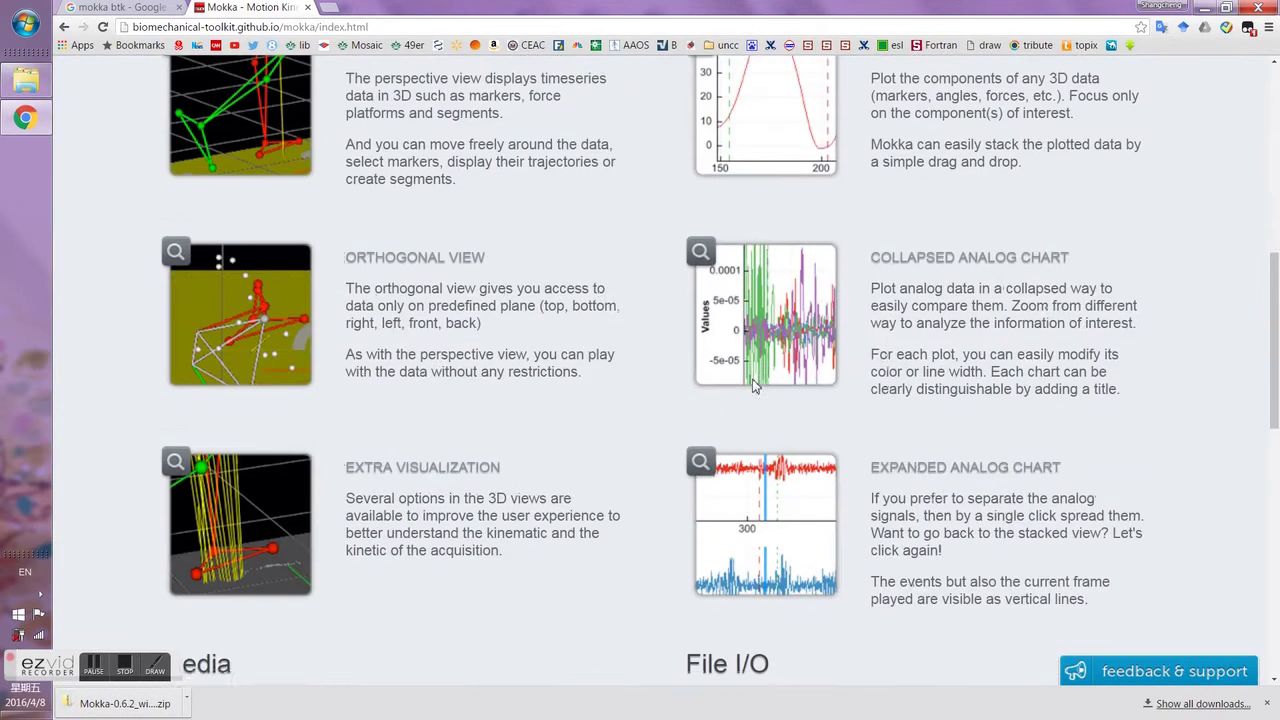
scroll(755, 387, "up", 2)
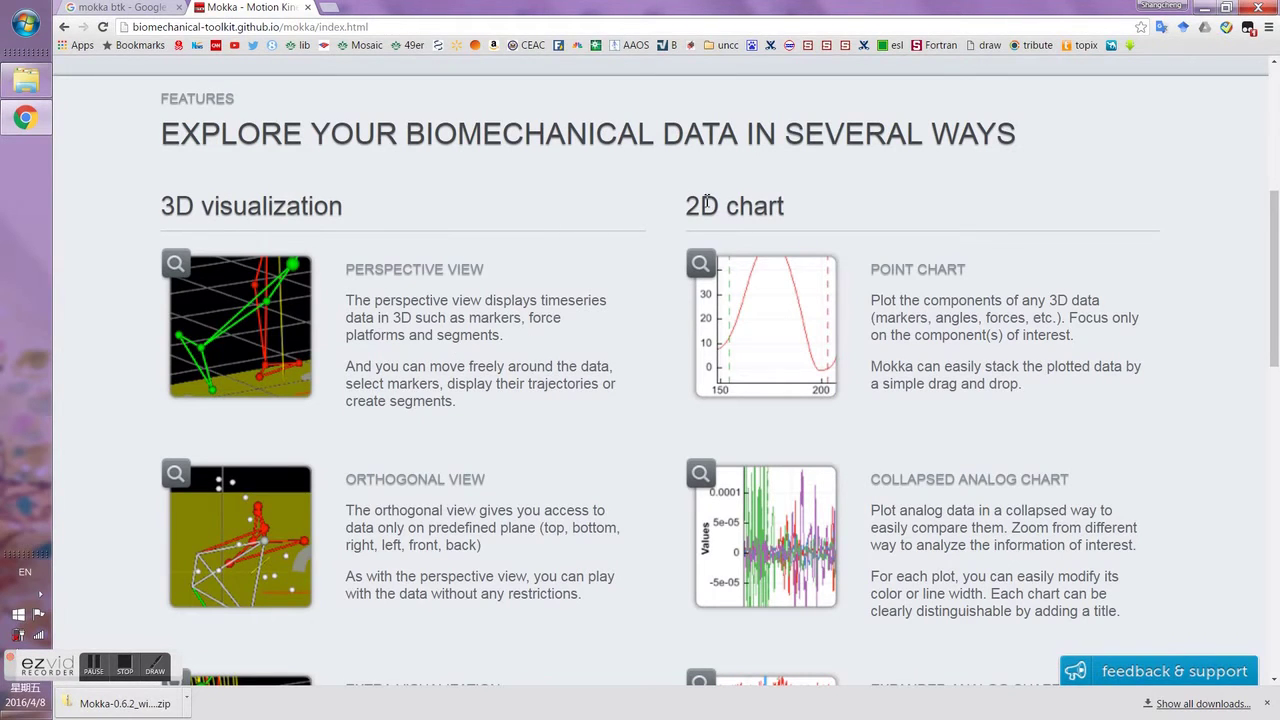
scroll(826, 225, "down", 2)
scroll(787, 292, "up", 2)
scroll(400, 474, "up", 1)
scroll(395, 460, "down", 3)
scroll(386, 400, "up", 1)
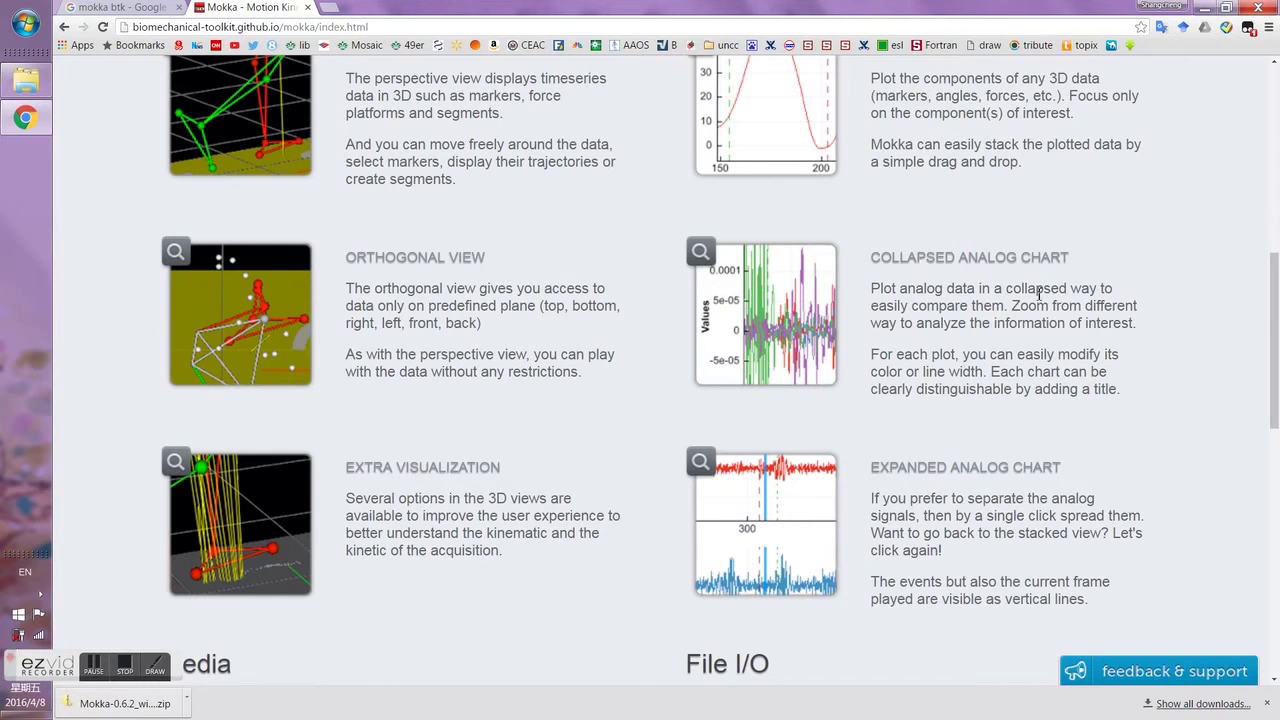
Show the downloaded Mokka-0.6.2_win32 archive in its folder and extract all its files to the default destination
left_click(186, 703)
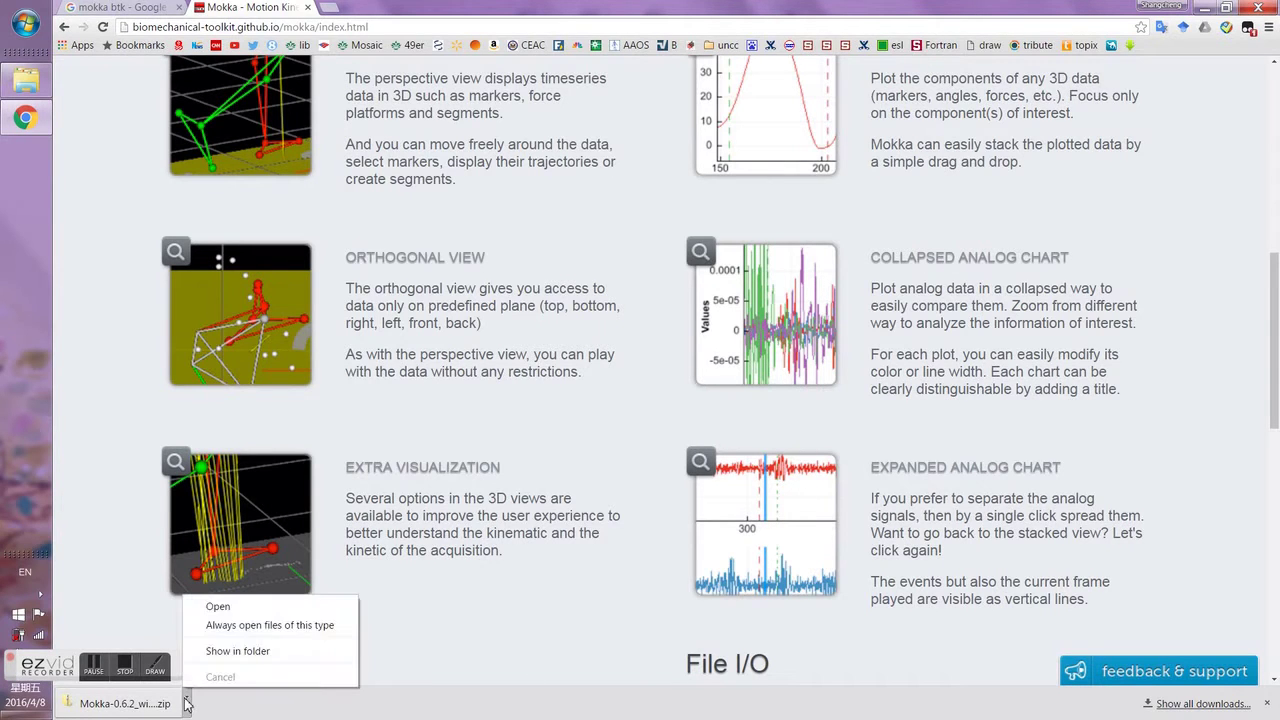
left_click(257, 650)
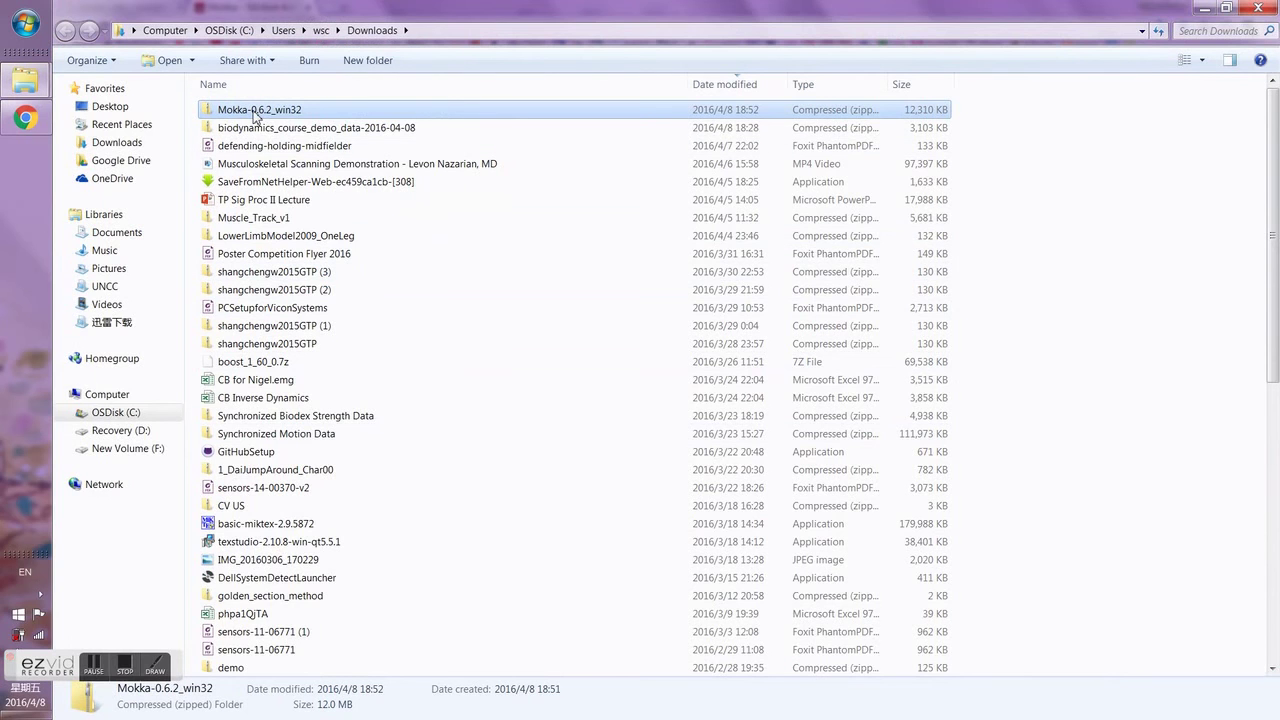
right_click(256, 115)
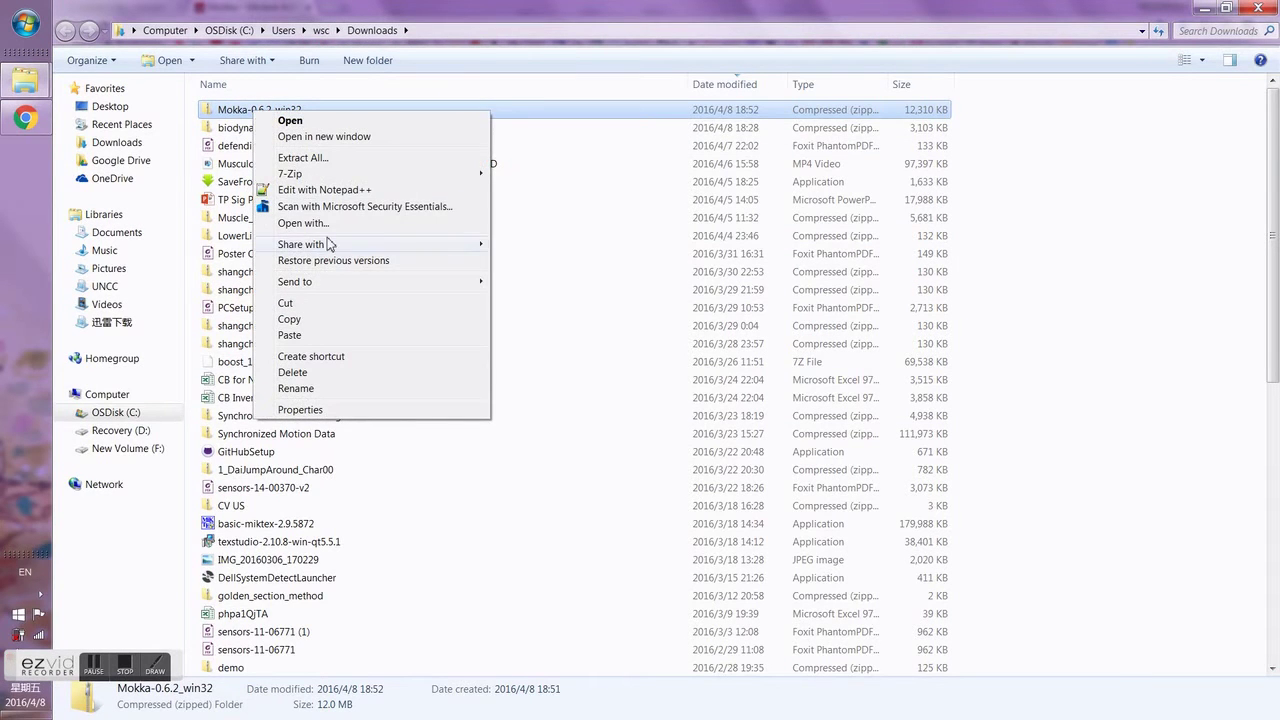
left_click(338, 158)
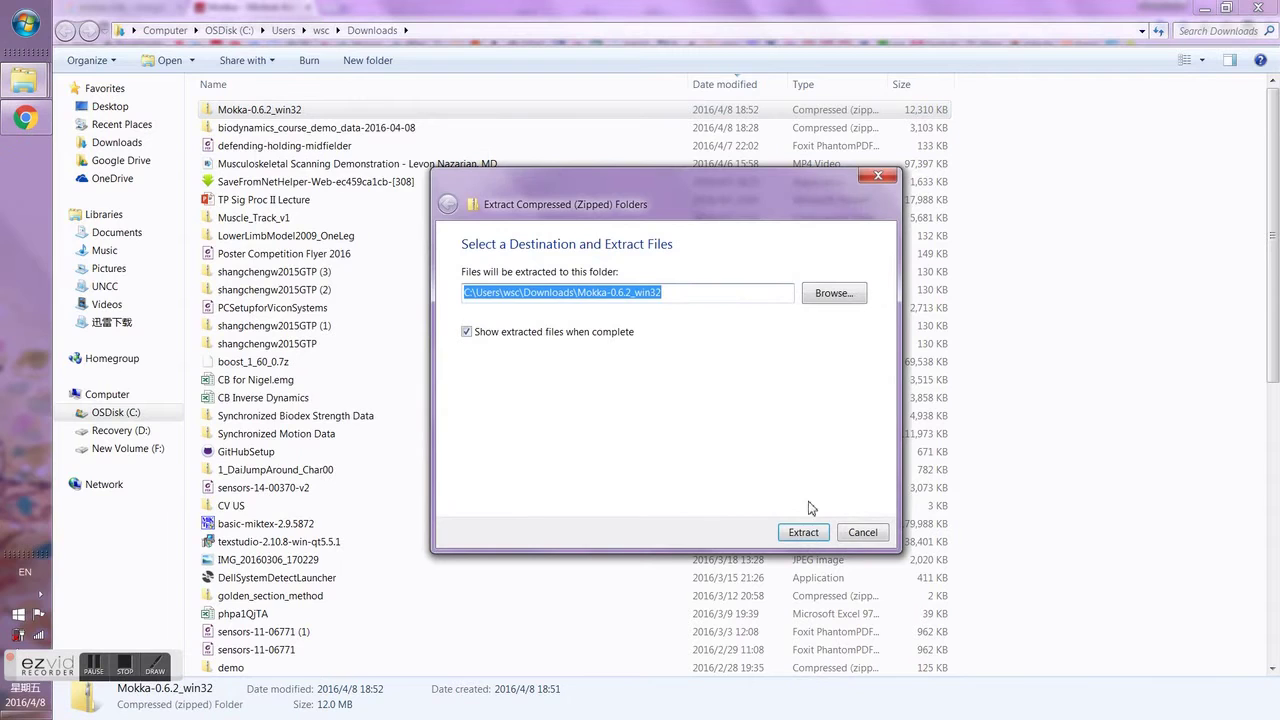
left_click(808, 530)
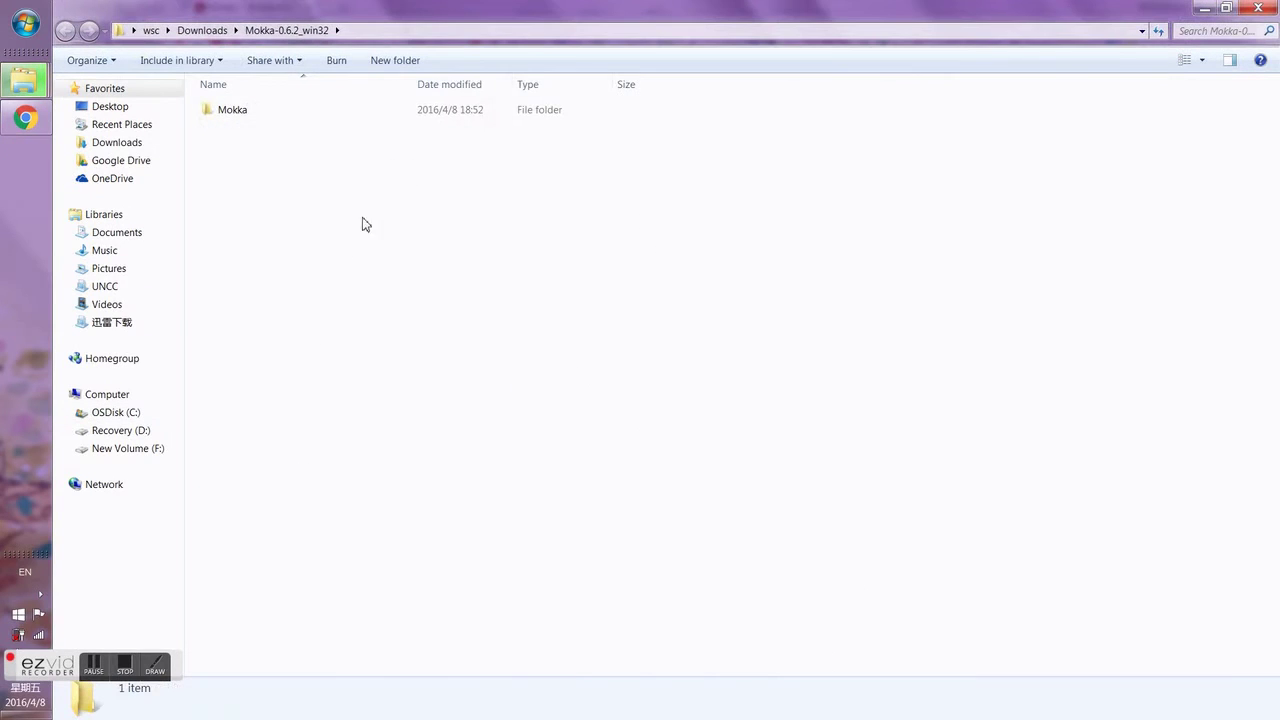
Launch the Mokka application from the extracted Mokka folder and allow the unverified program to run
double_click(240, 110)
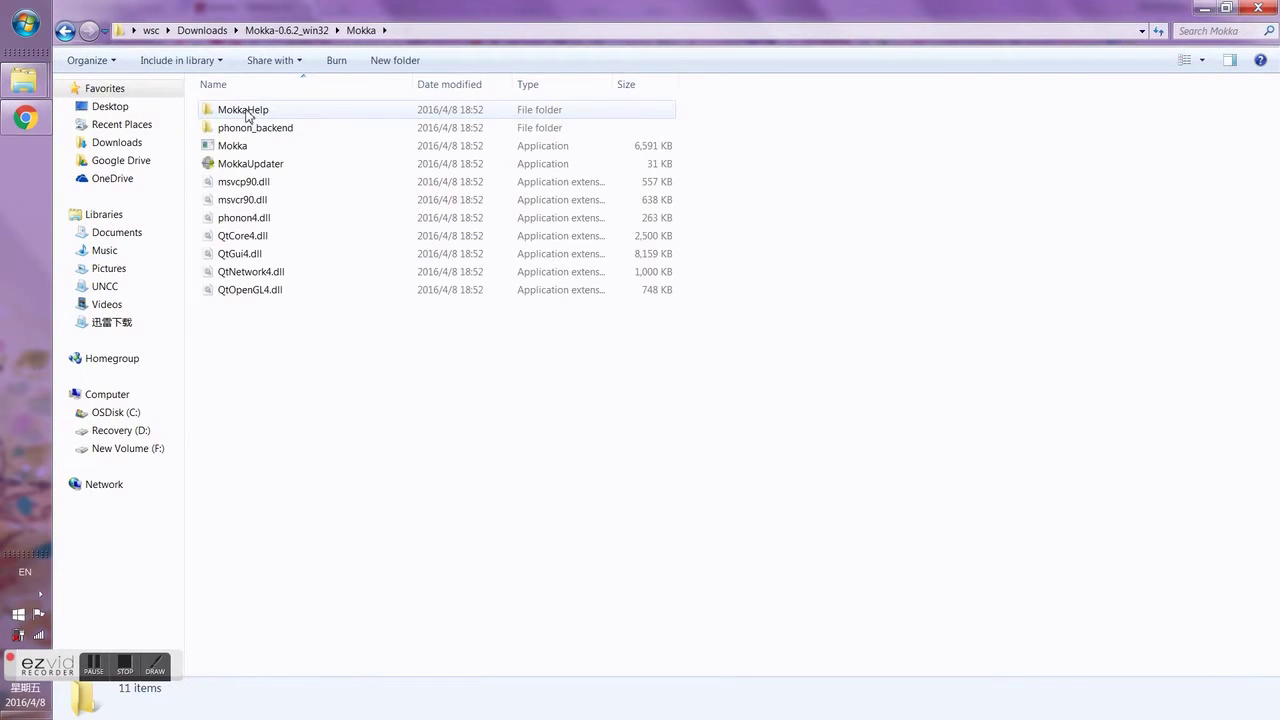
left_click(236, 150)
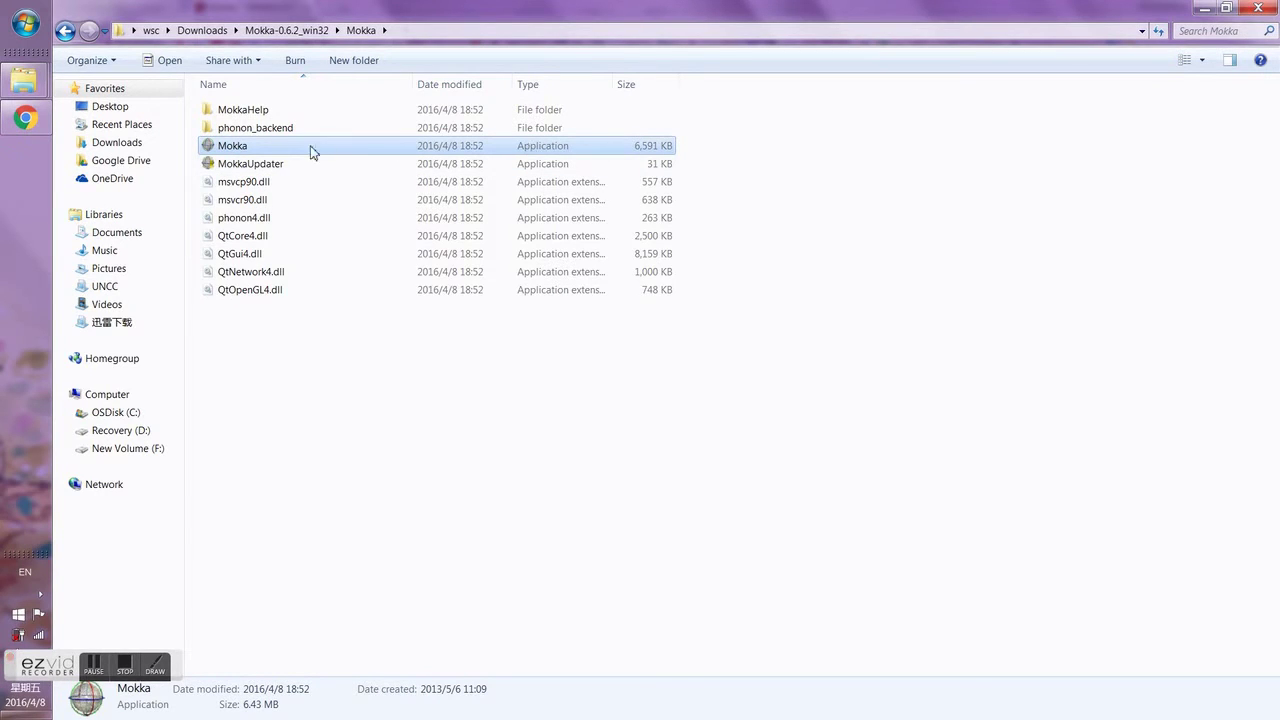
double_click(237, 150)
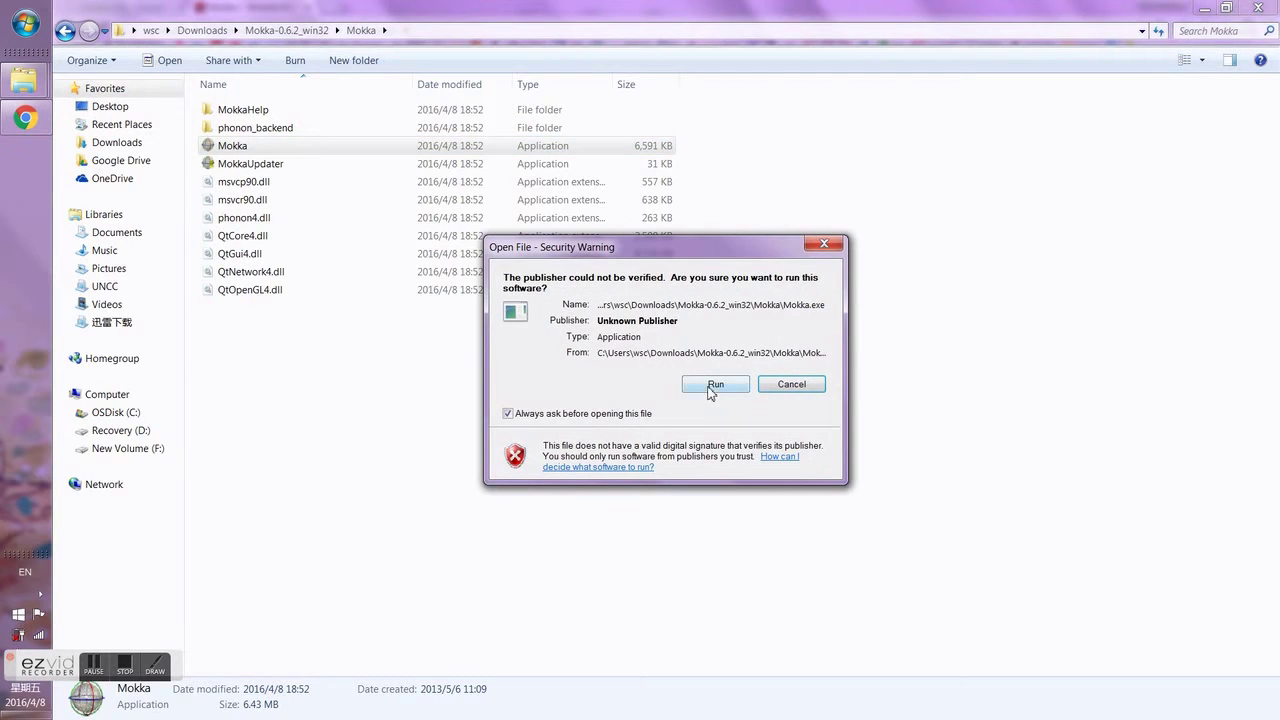
left_click(713, 386)
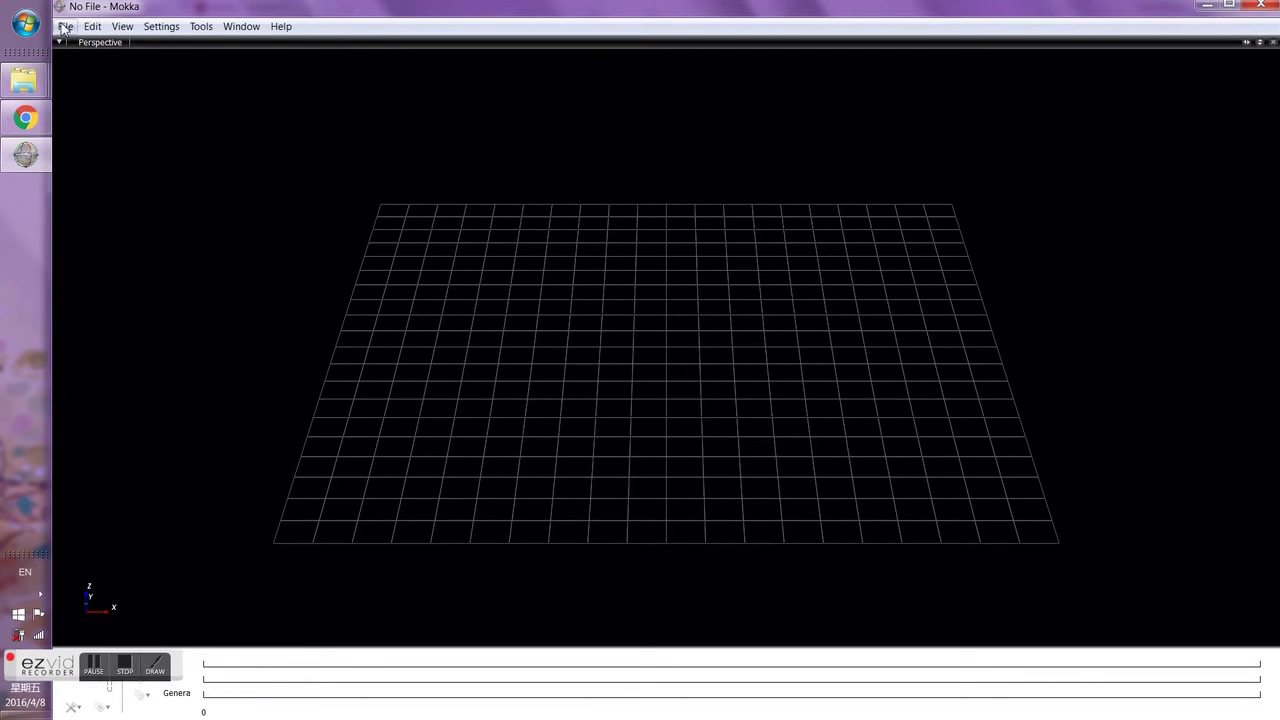
Open the C3D file 1001bvc04 from the biodynamics course demo data folder
left_click(64, 26)
left_click(86, 47)
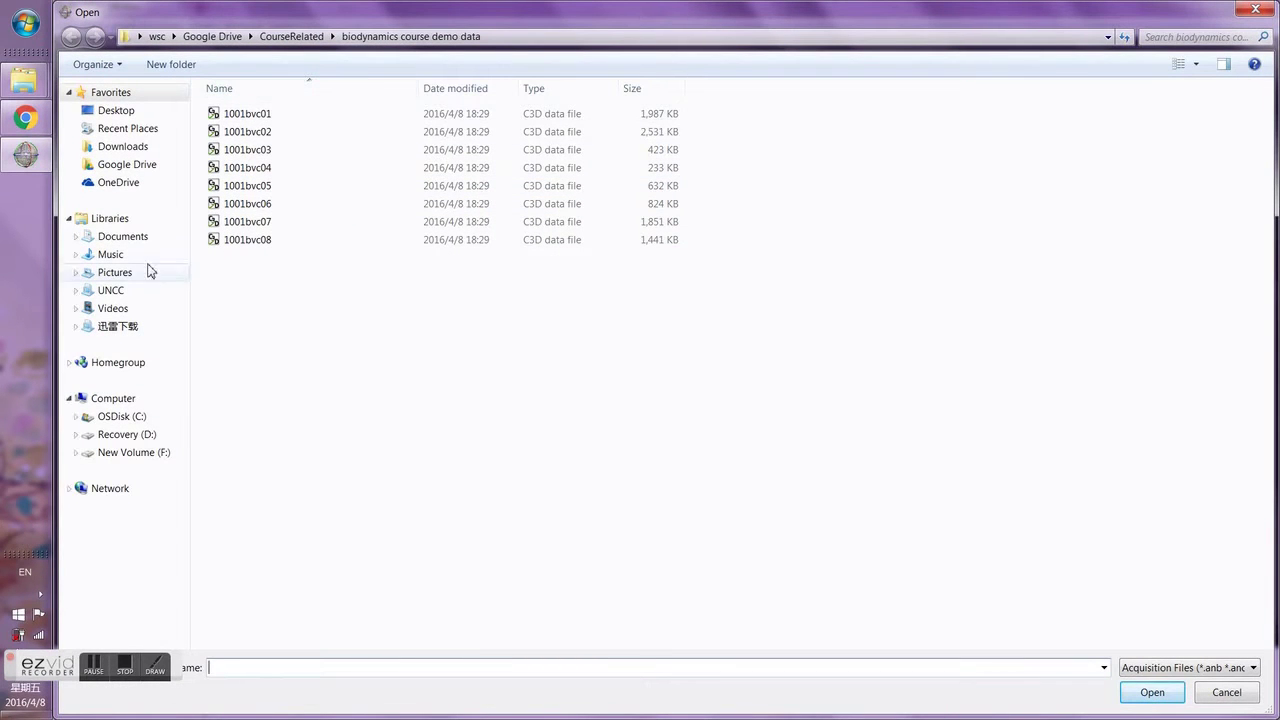
left_click(270, 116)
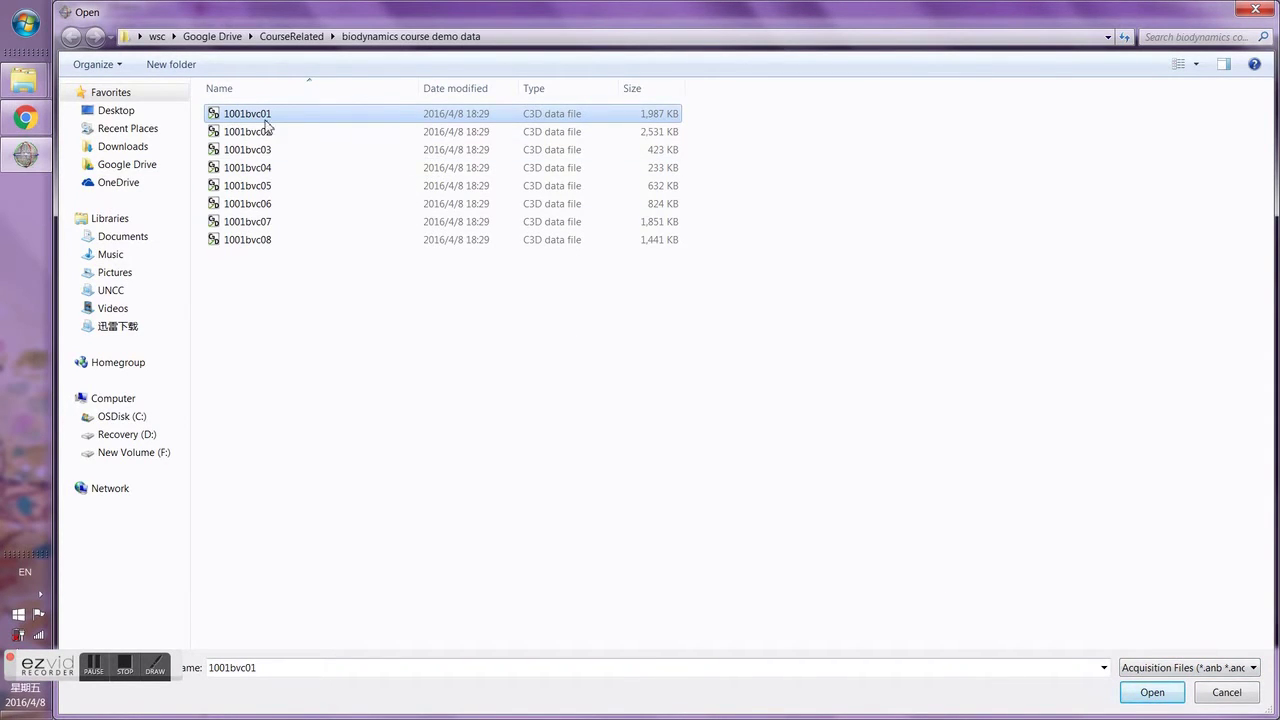
left_click(272, 170)
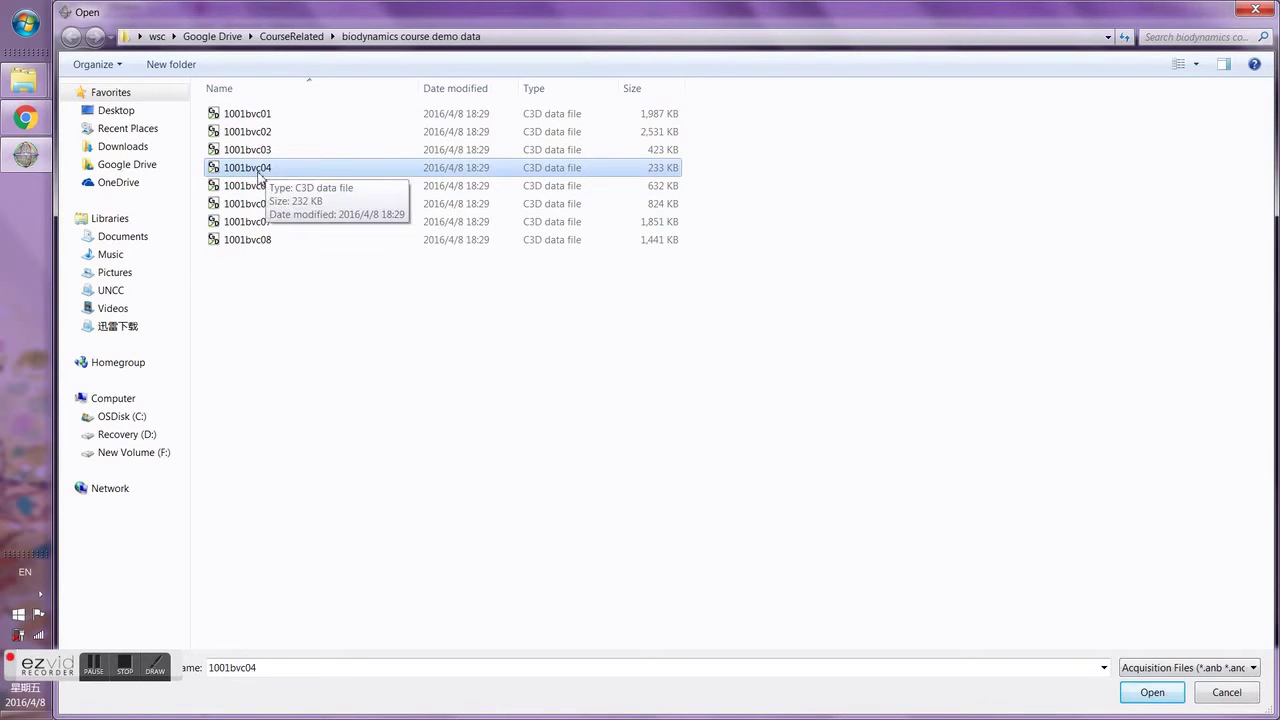
left_click(1151, 690)
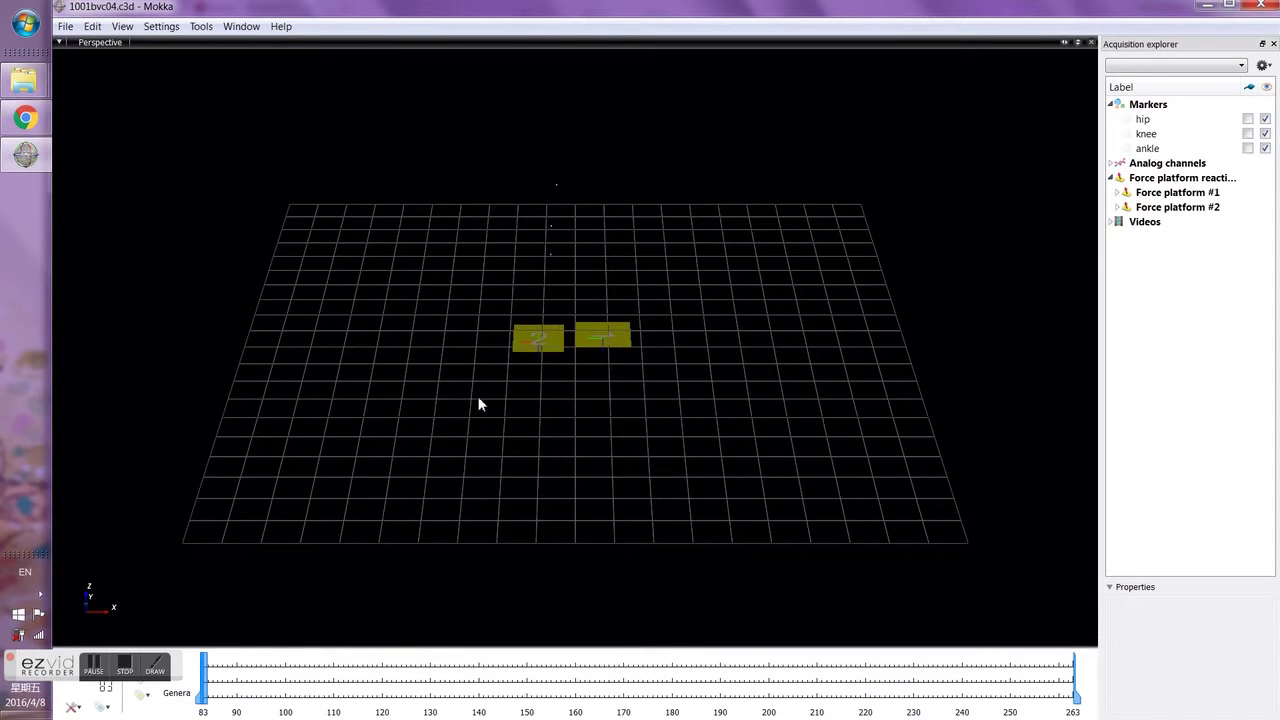
Set the hip marker's color to pink
left_click_drag(517, 455, 603, 342)
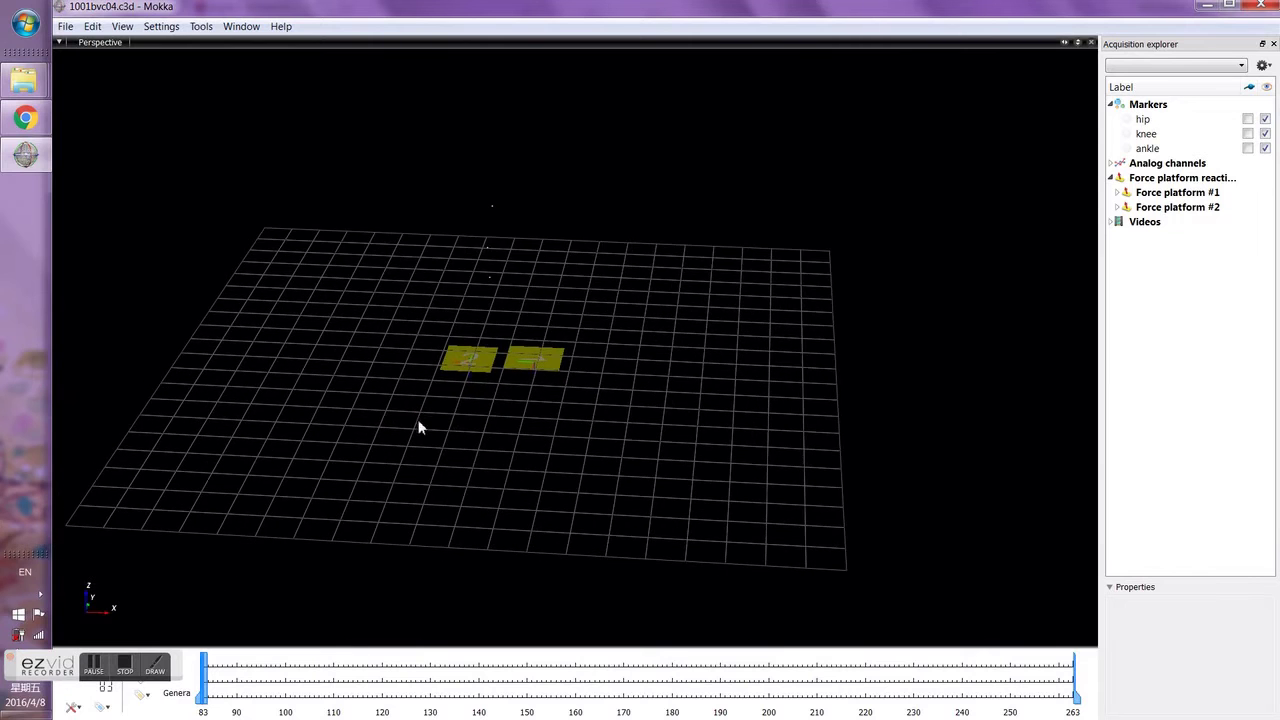
scroll(503, 388, "up", 4)
left_click_drag(503, 388, 496, 430)
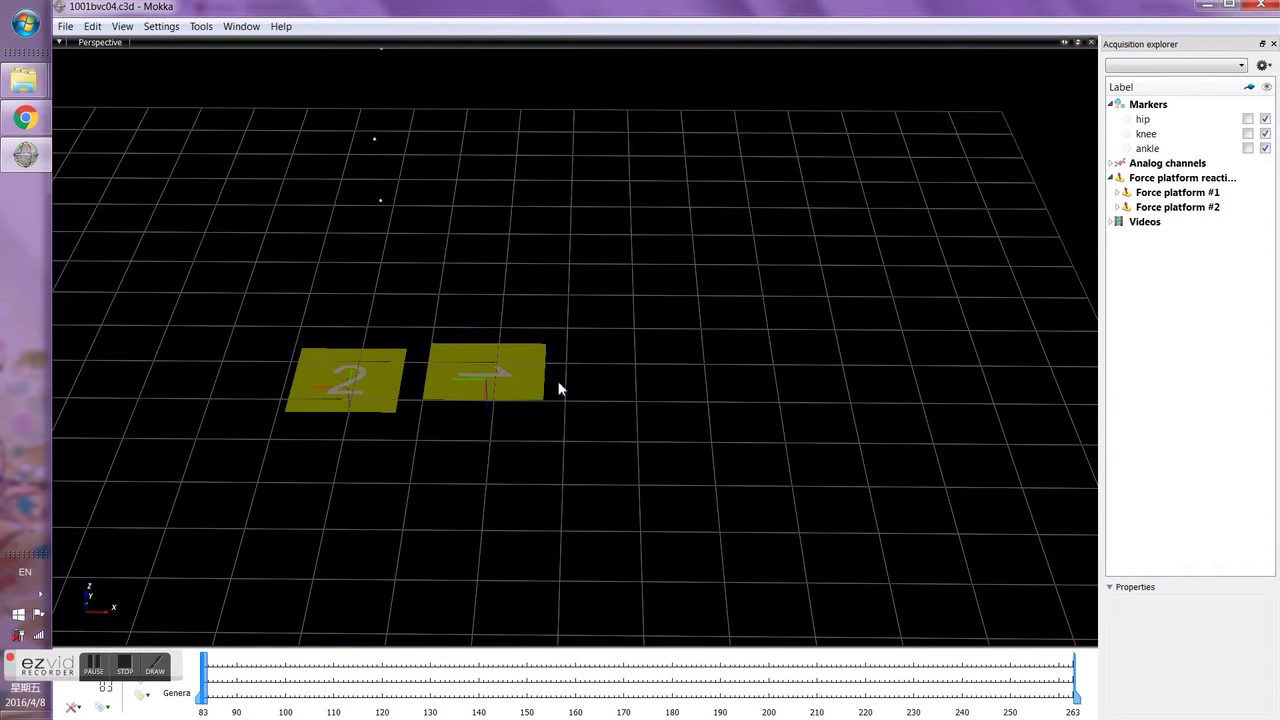
left_click_drag(383, 387, 469, 159)
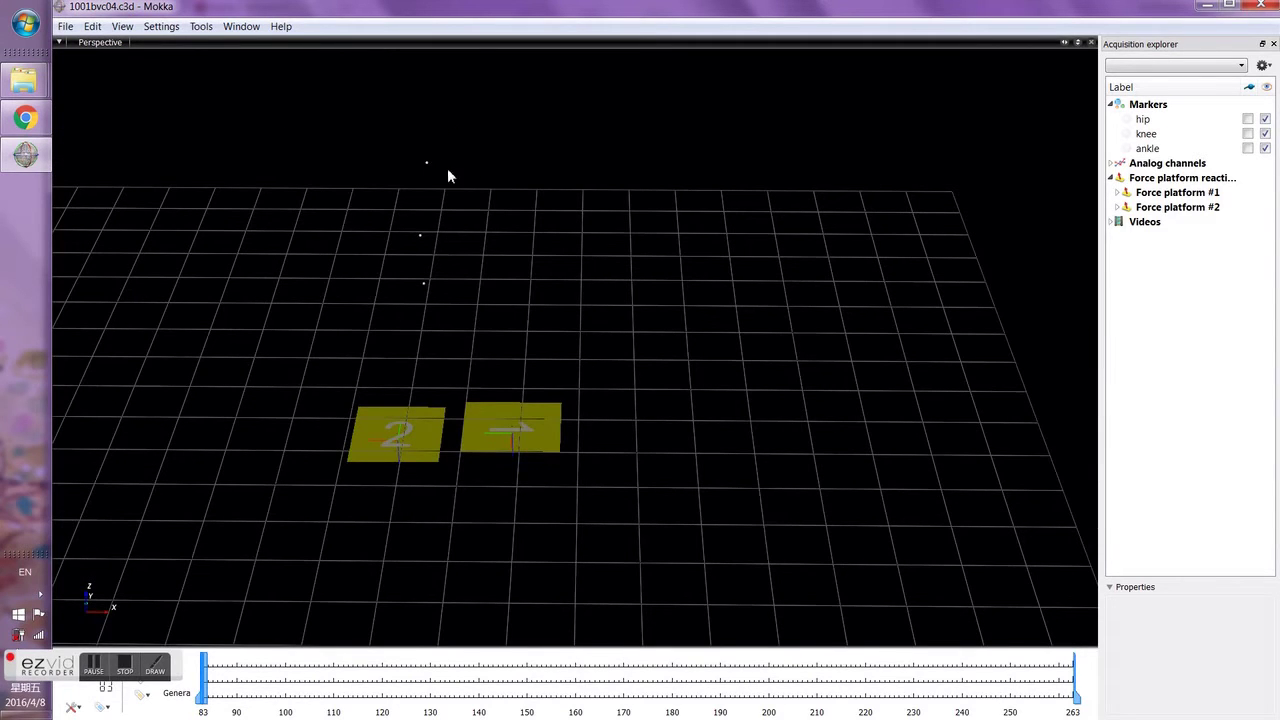
left_click(1143, 119)
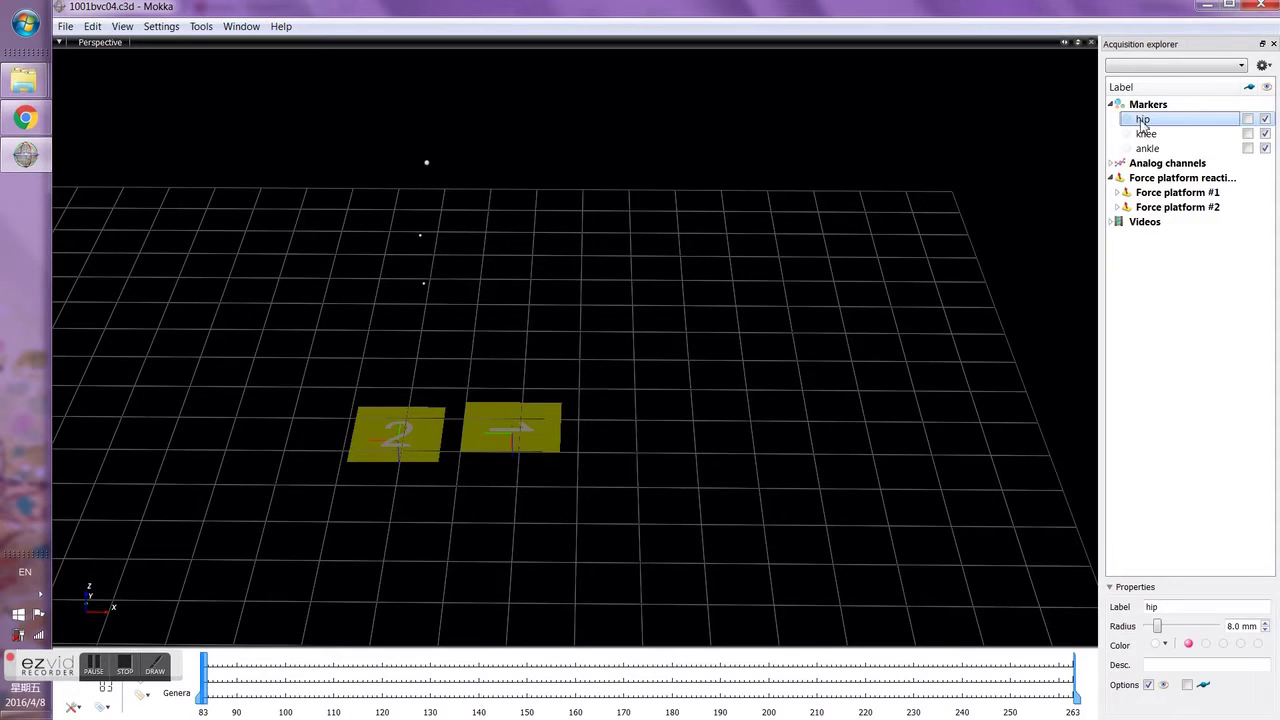
left_click(1187, 645)
Select the knee and ankle markers in turn to locate each one in the 3D view
left_click(1147, 139)
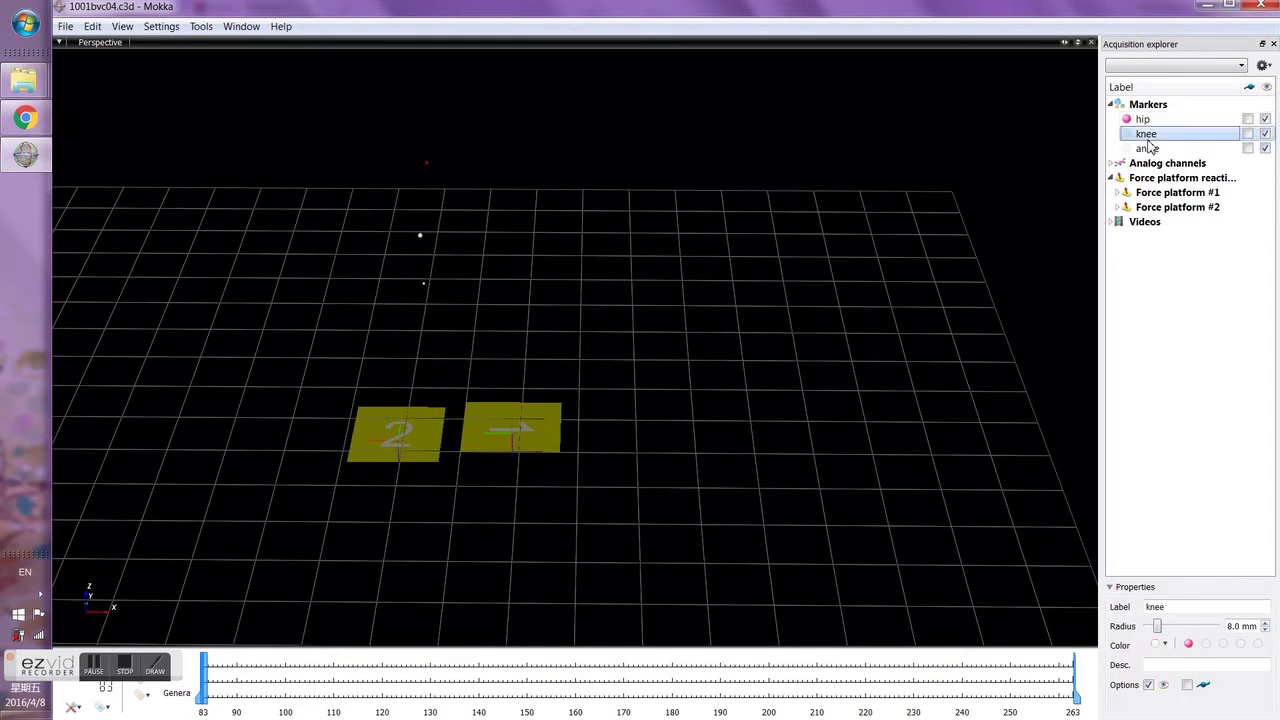
left_click(1148, 148)
left_click(566, 210)
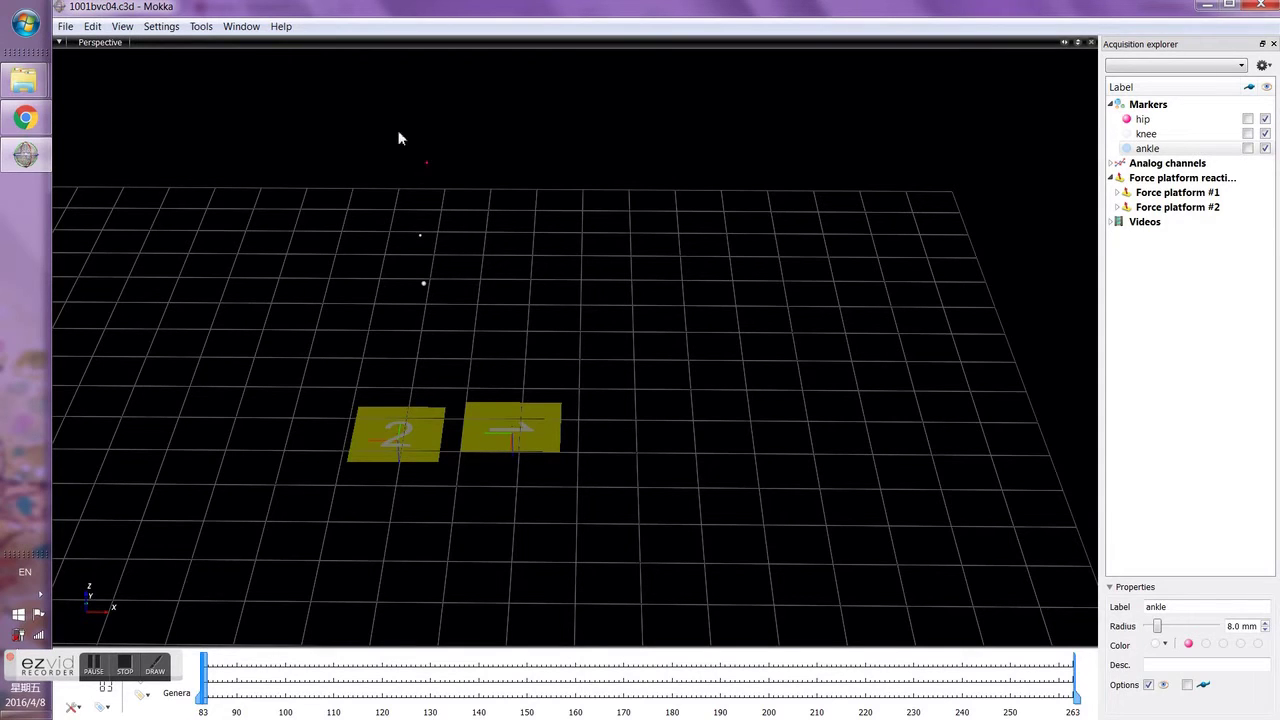
left_click(201, 26)
mouse_move(222, 81)
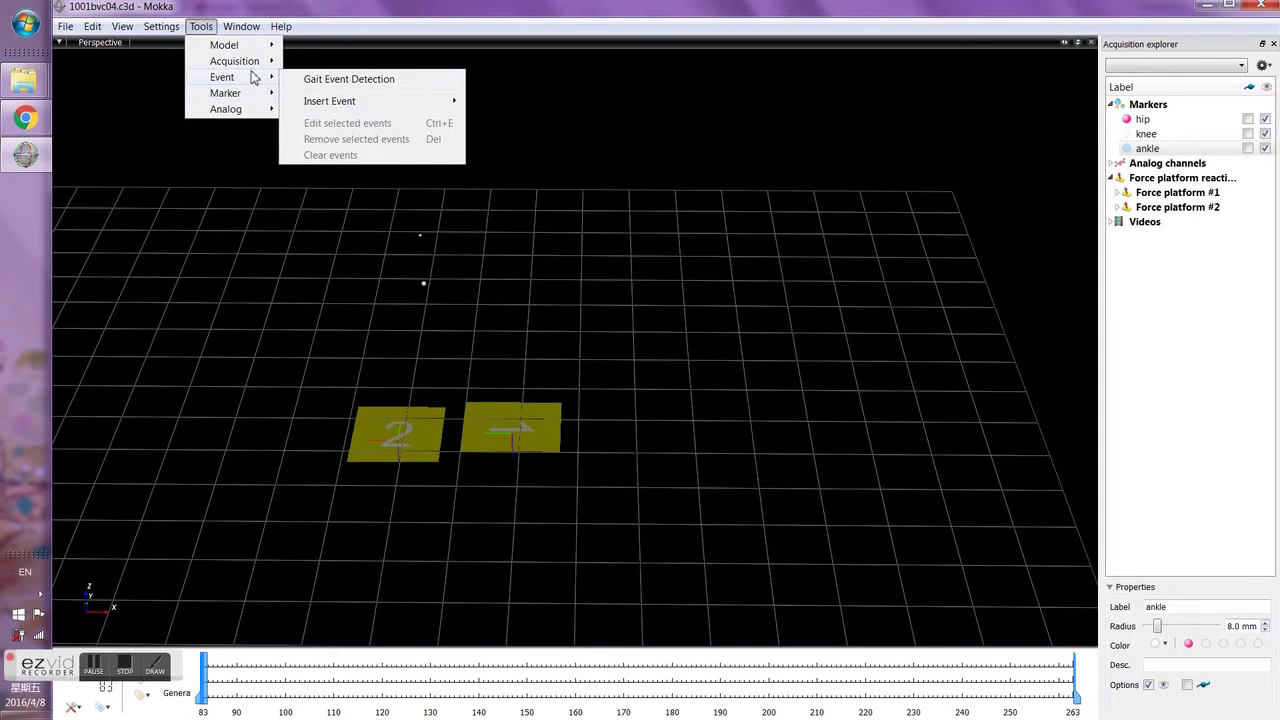
mouse_move(256, 47)
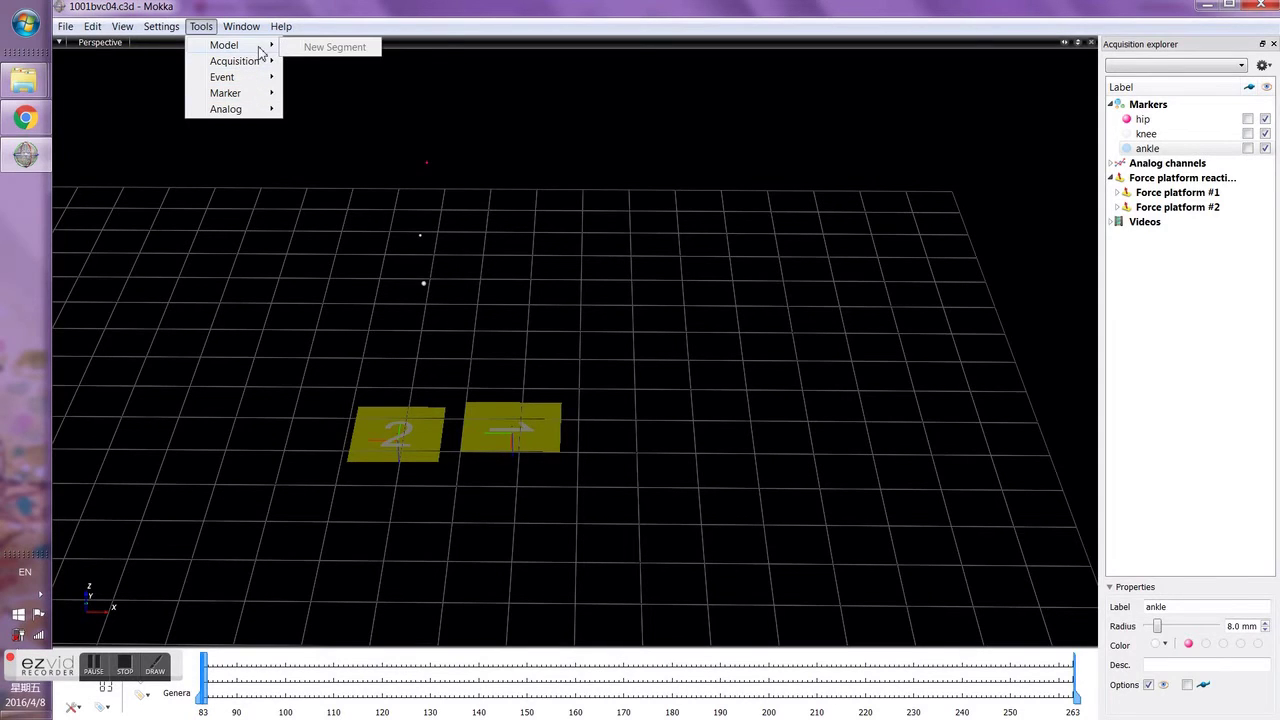
left_click(489, 174)
Create a segment labeled thigh with an edge linking the hip and knee markers, and color it pink
left_click(1145, 119)
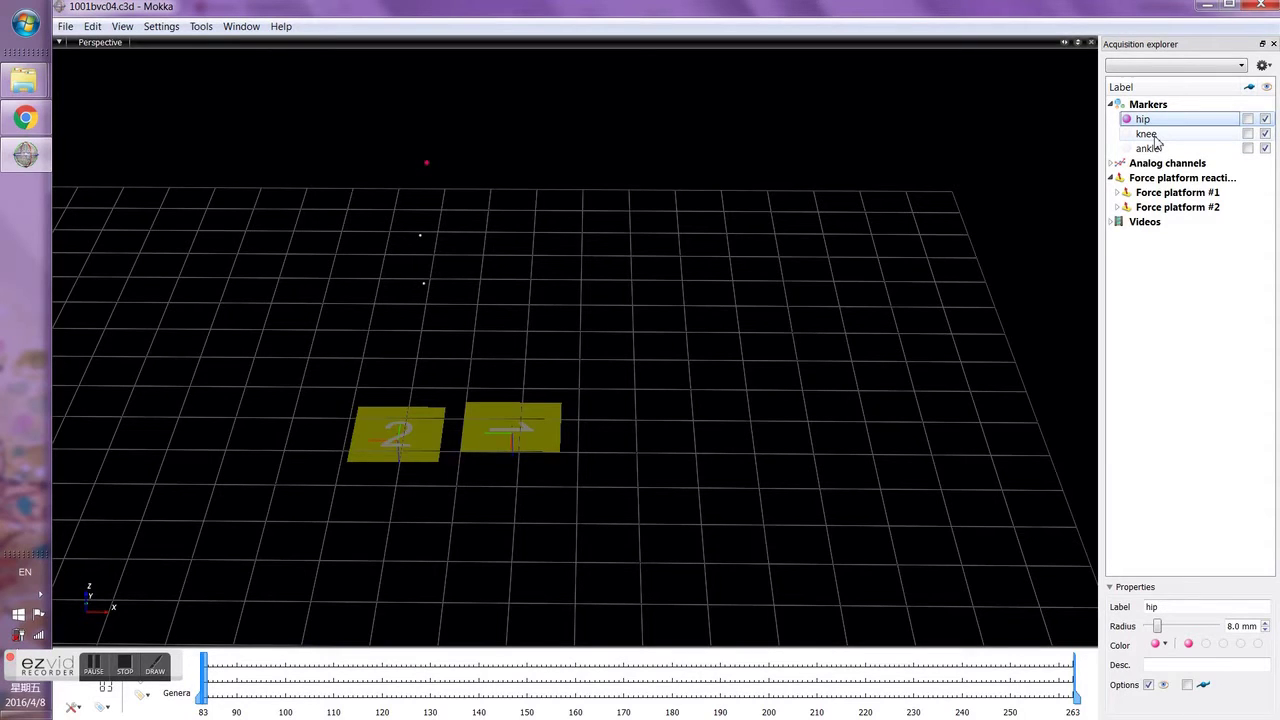
left_click(1152, 136, "ctrl")
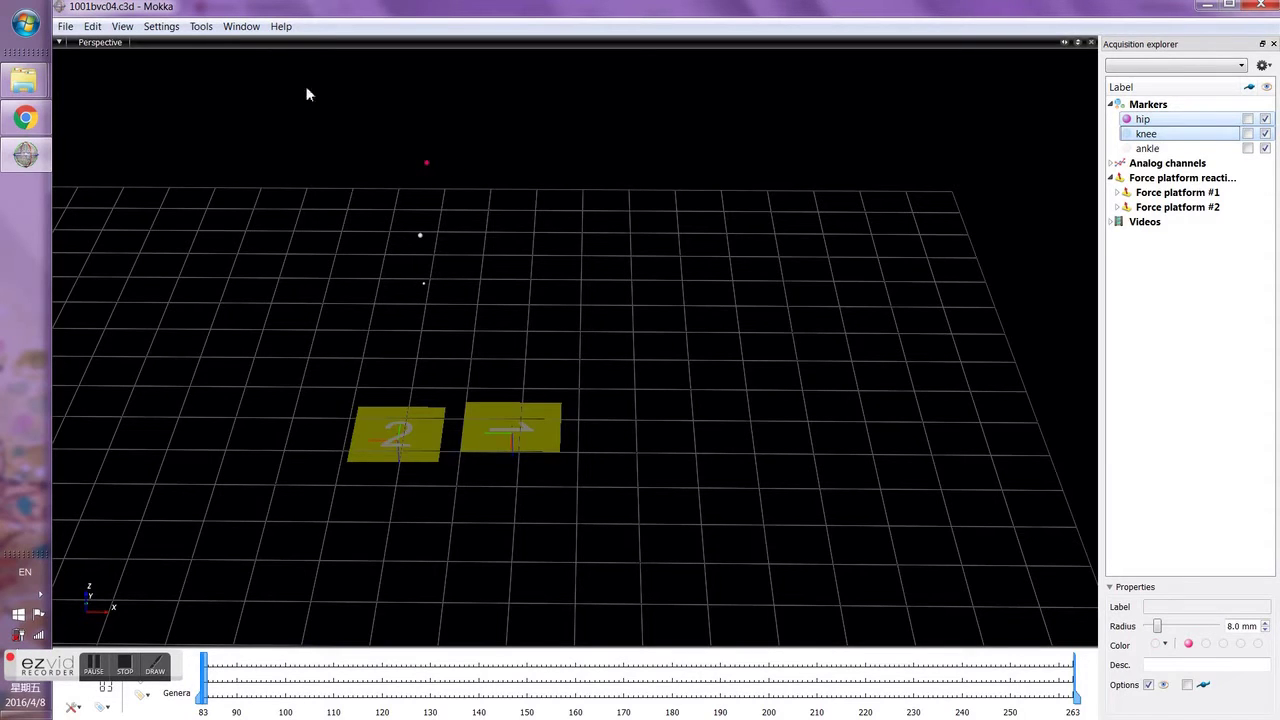
left_click(211, 29)
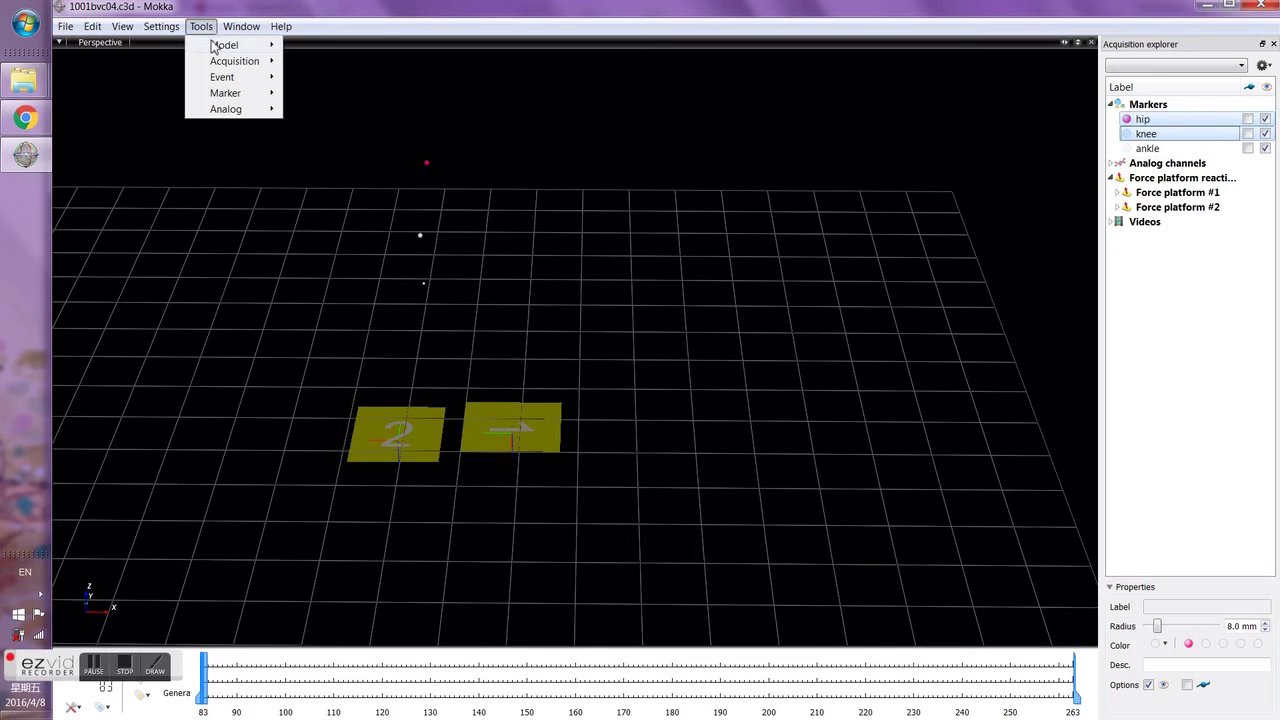
mouse_move(218, 48)
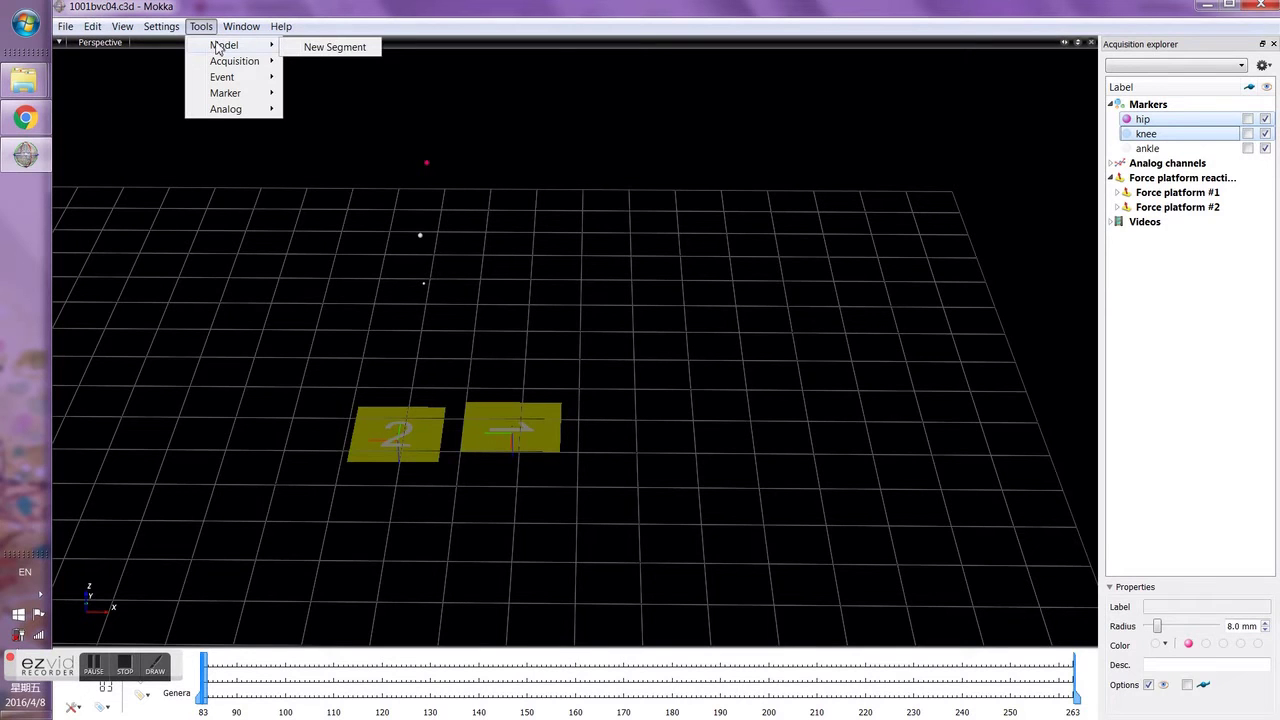
left_click(332, 47)
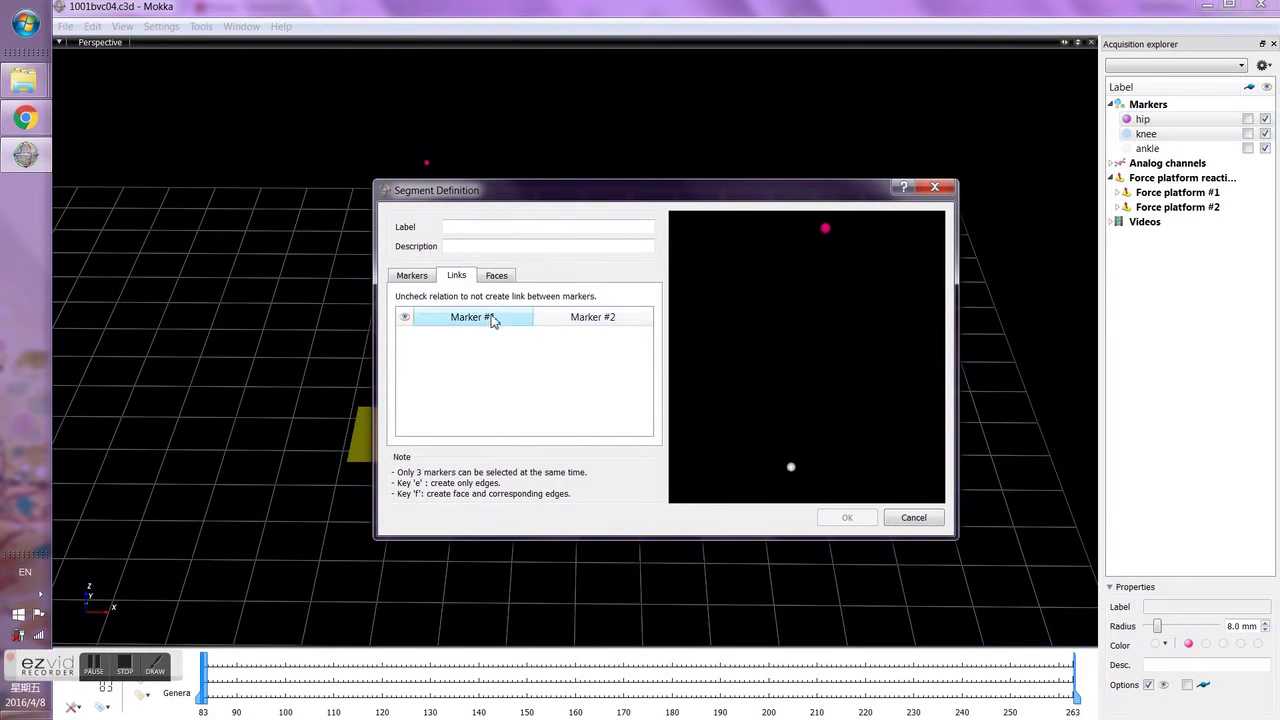
left_click(825, 230)
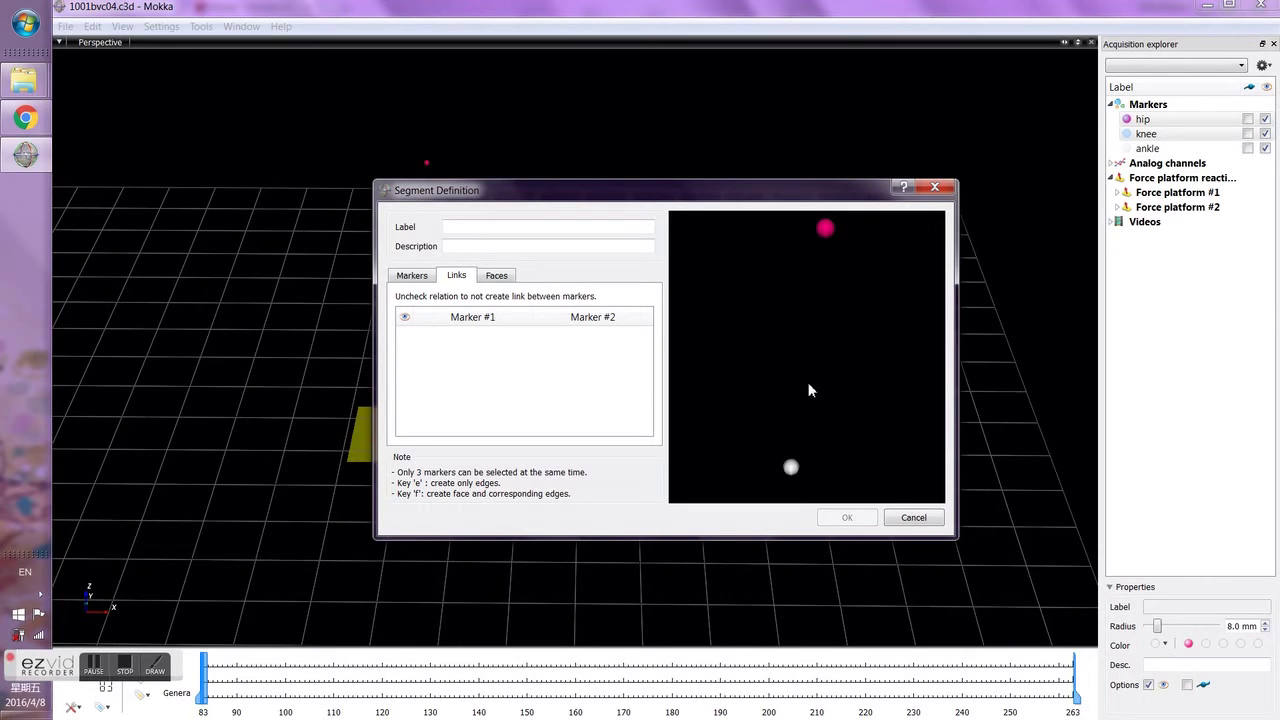
key("e")
left_click(509, 228)
type("thigh")
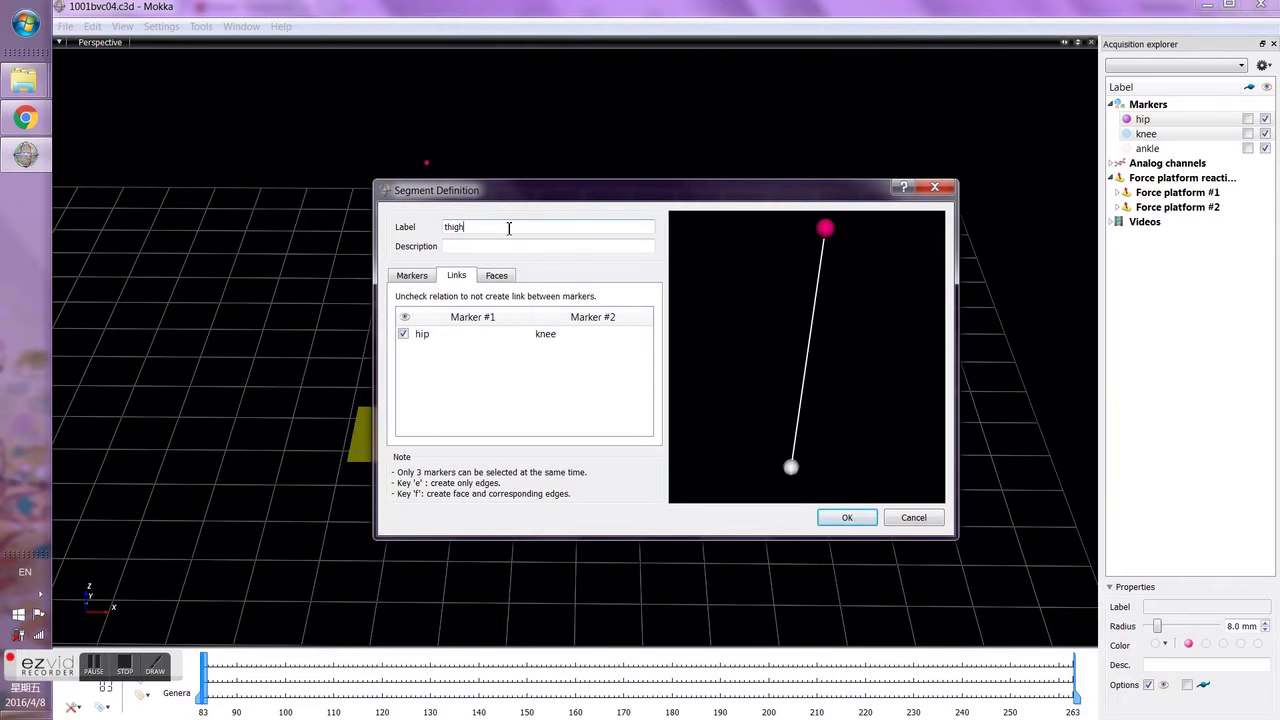
left_click(845, 518)
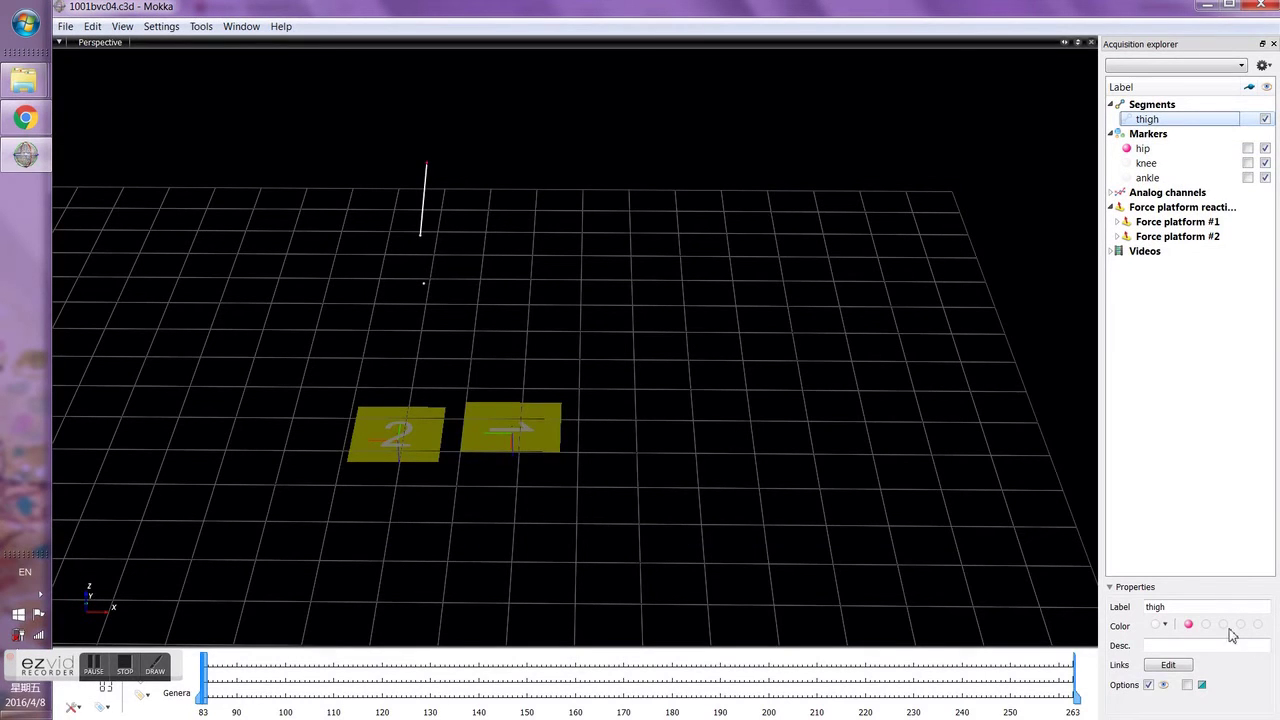
left_click(1189, 624)
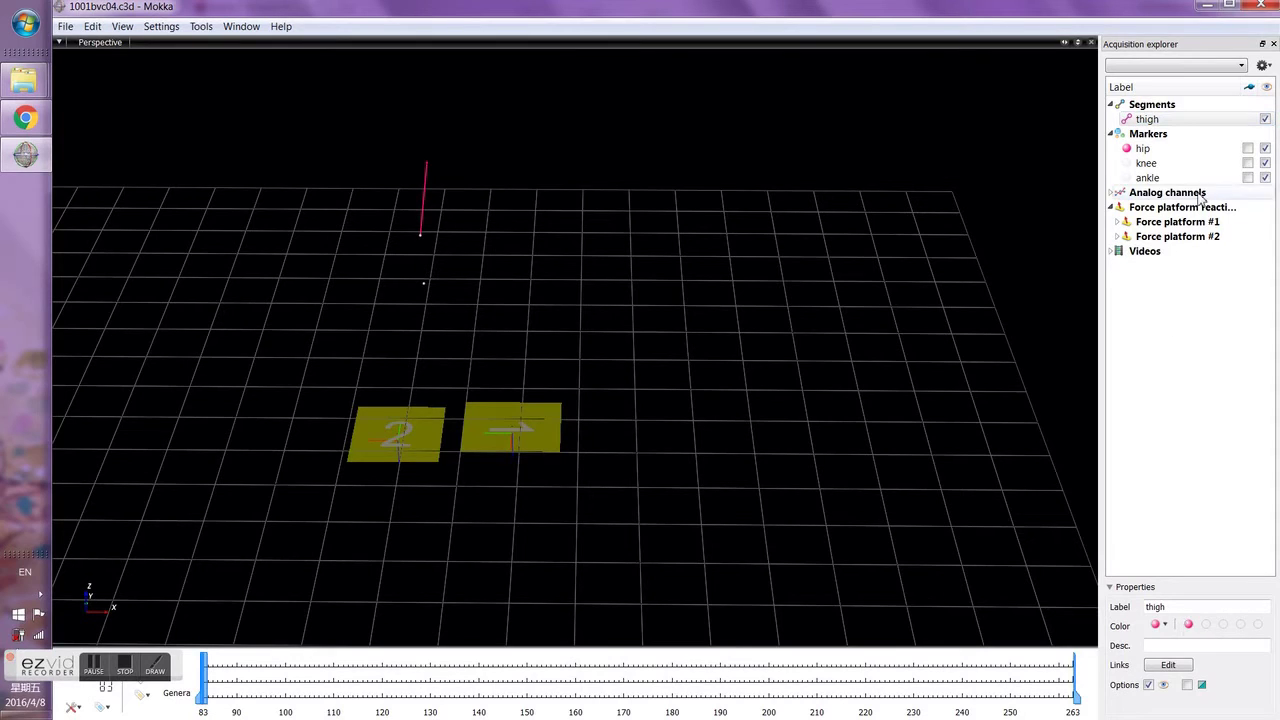
Create a segment labeled shank with an edge linking the knee and ankle markers
left_click(1148, 164)
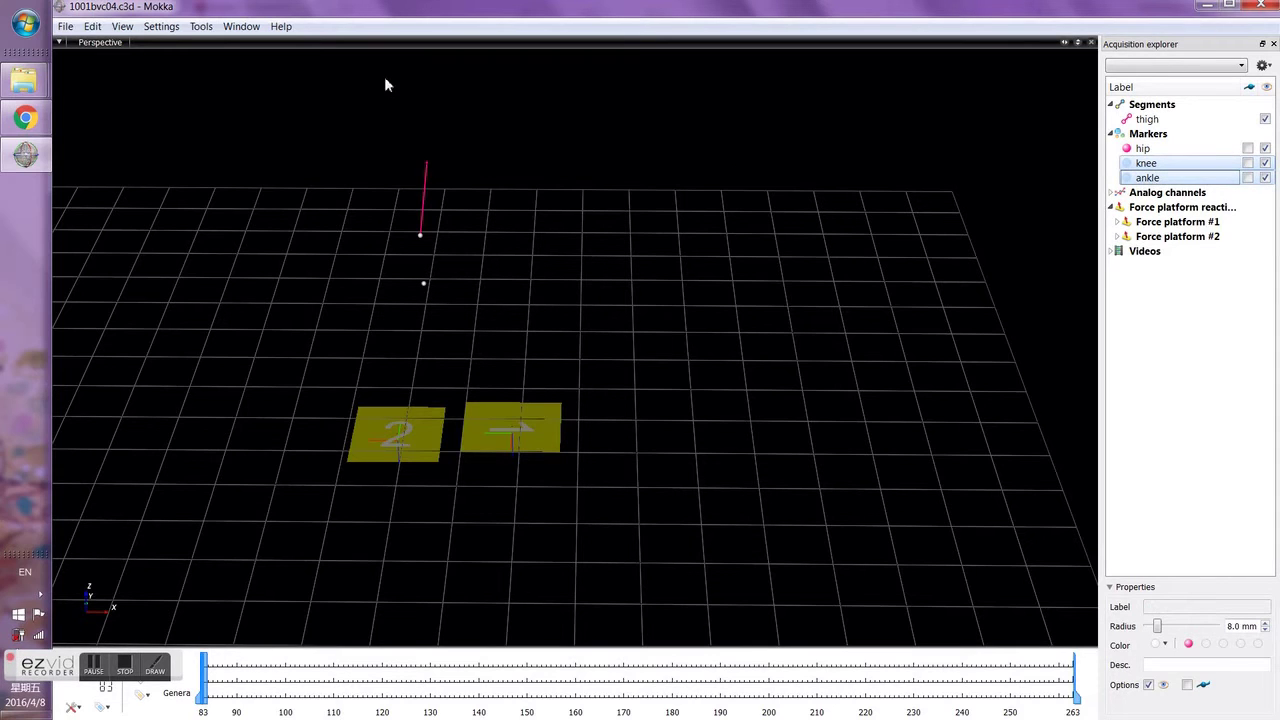
left_click(1148, 182, "ctrl")
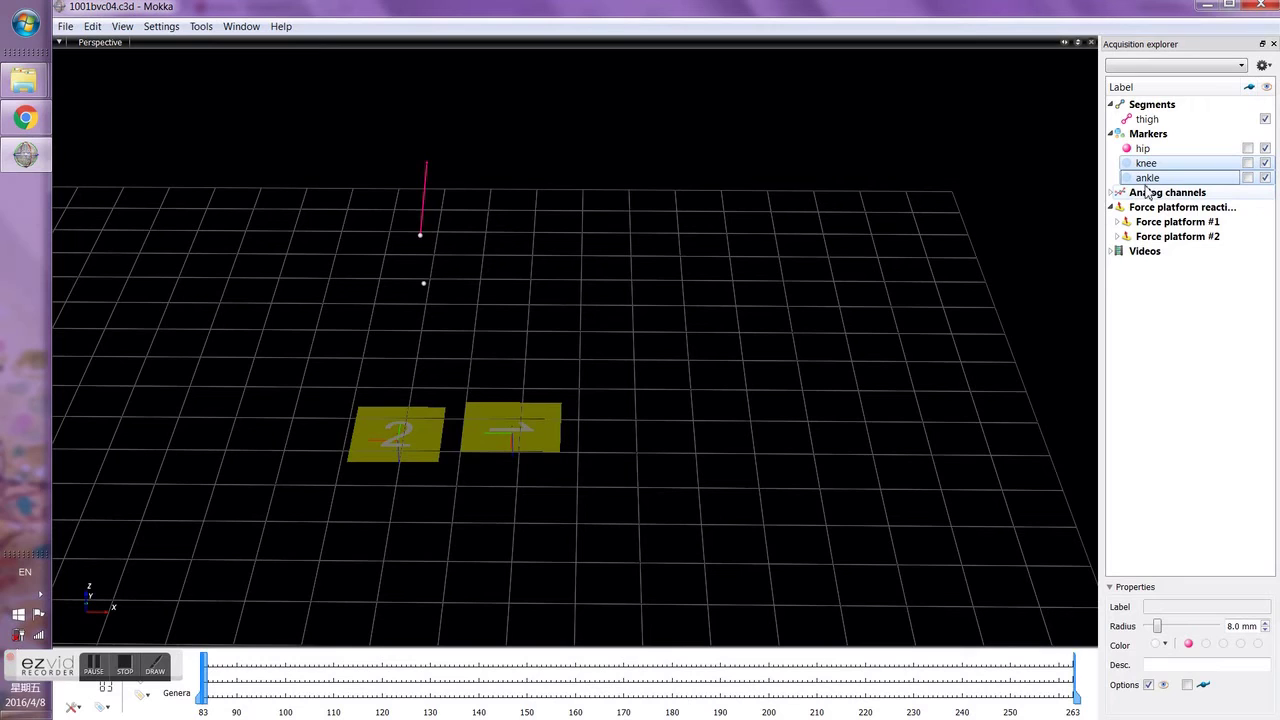
left_click(201, 27)
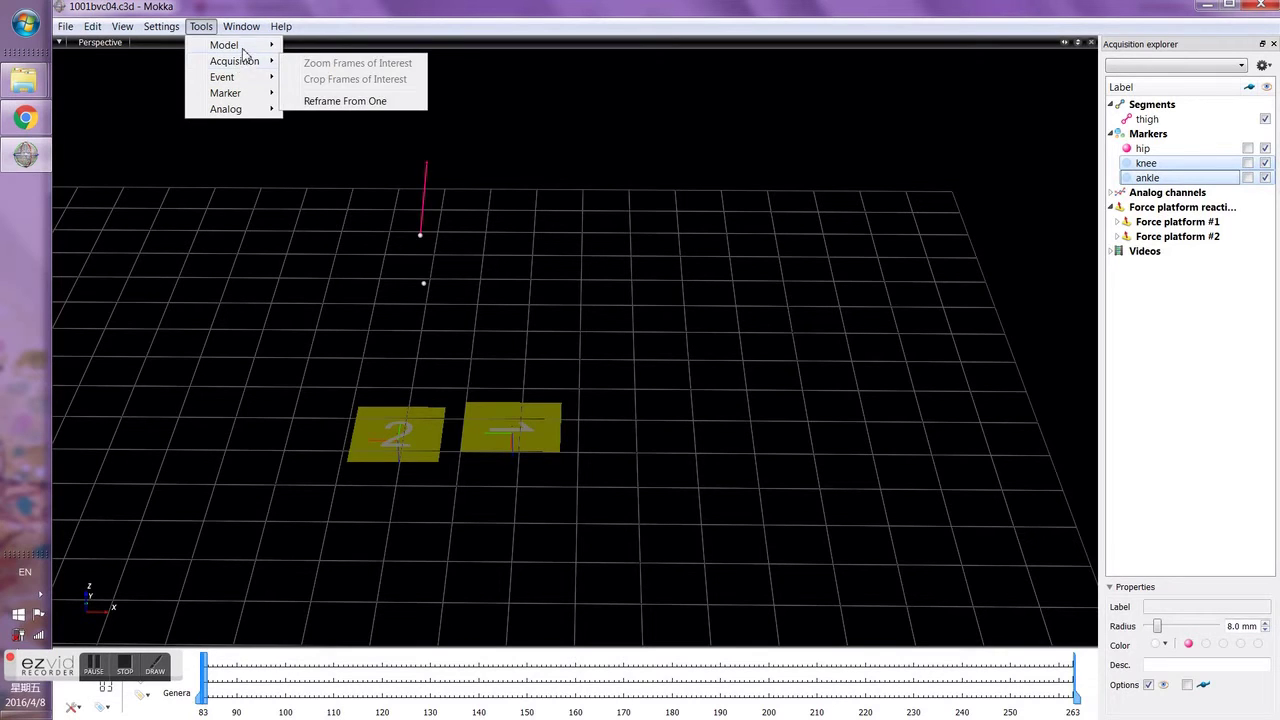
mouse_move(245, 47)
left_click(322, 48)
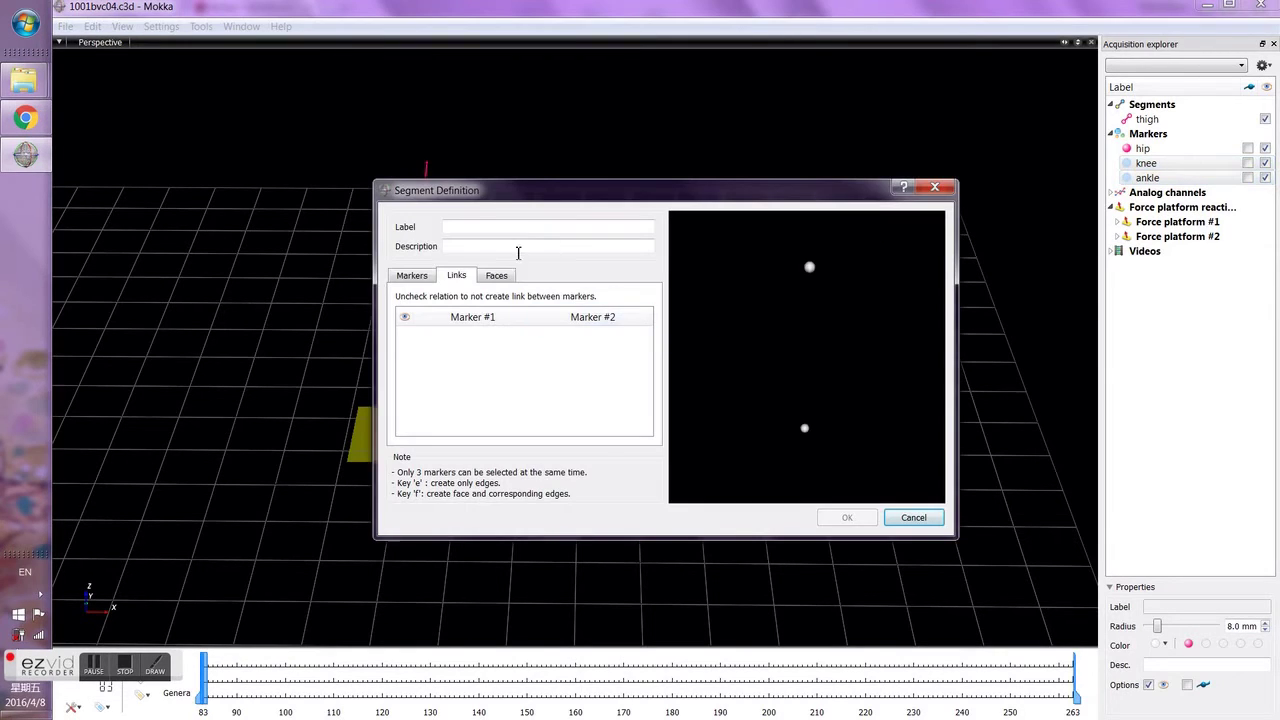
left_click(478, 227)
left_click(809, 269)
left_click(806, 430)
key("e")
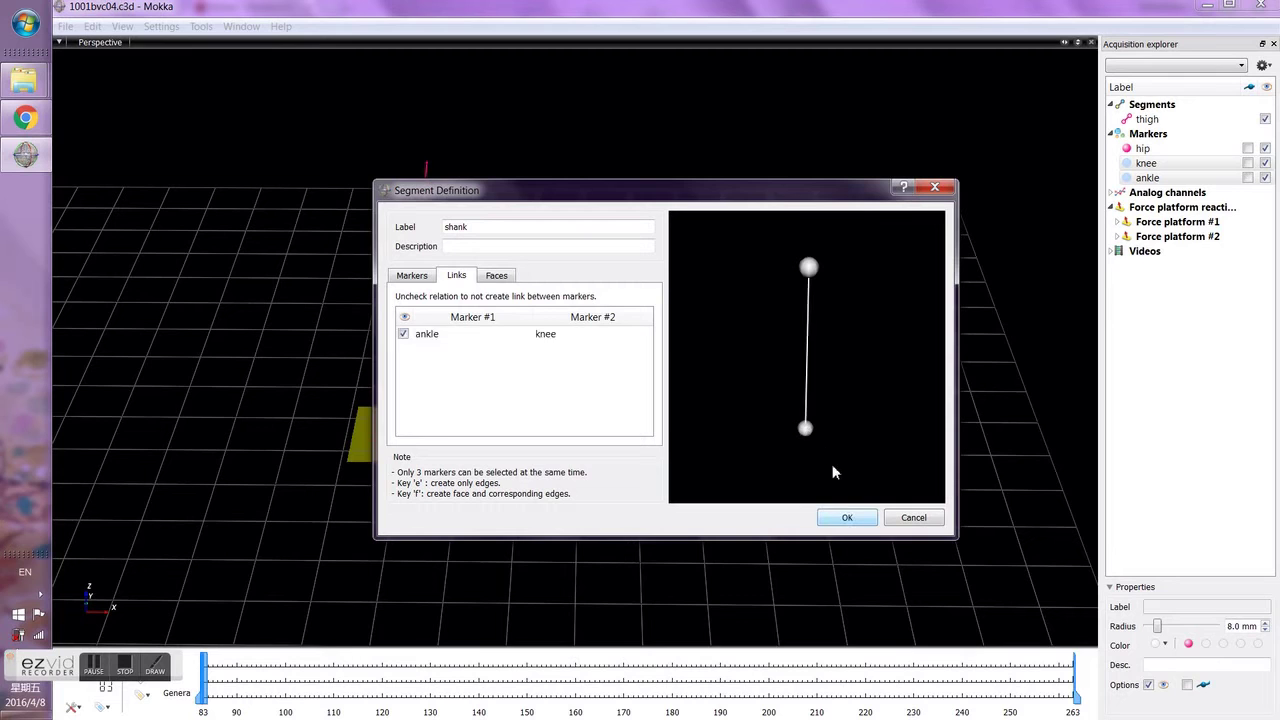
left_click(843, 519)
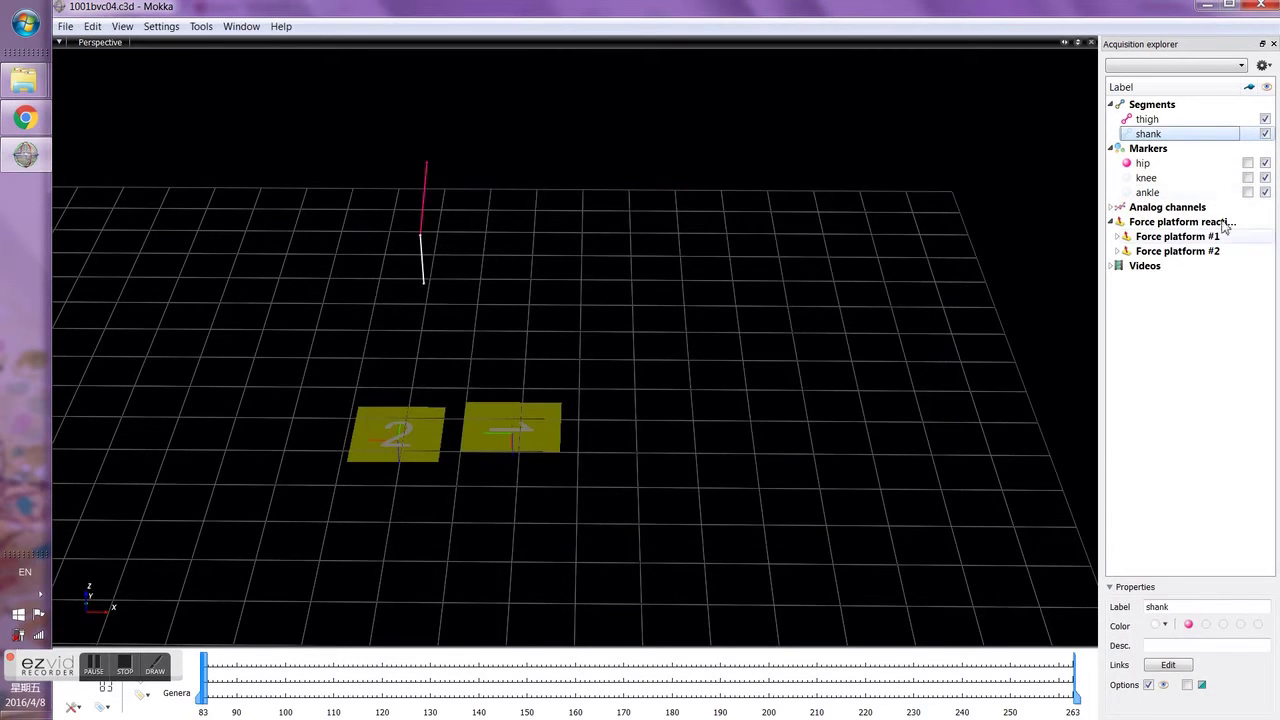
scroll(603, 349, "up", 3)
scroll(548, 368, "down", 4)
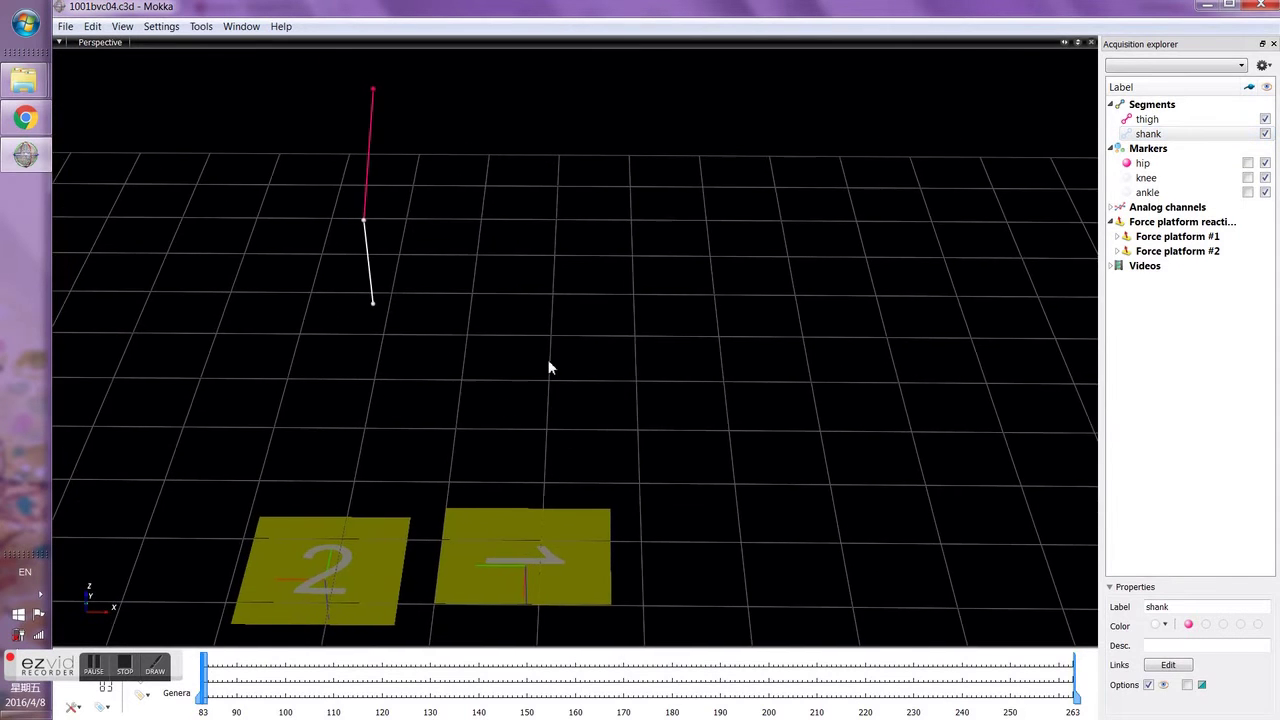
scroll(452, 315, "down", 2)
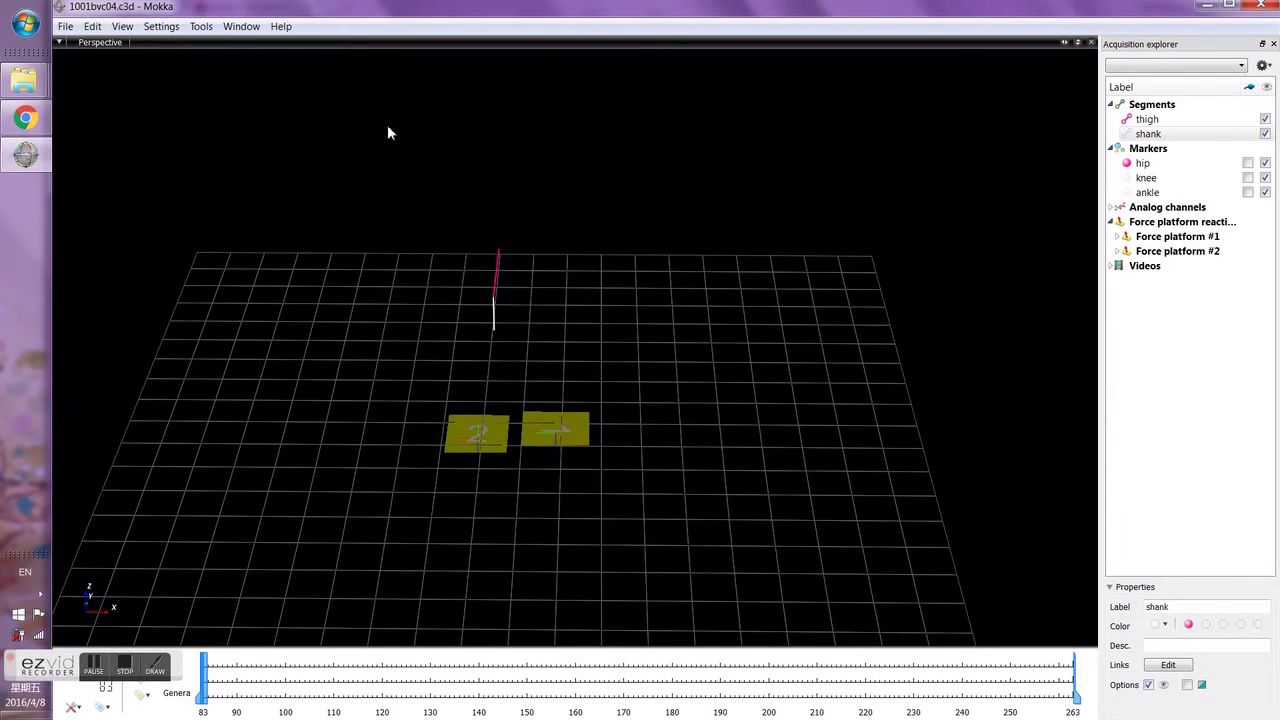
scroll(528, 226, "up", 1)
left_click(212, 30)
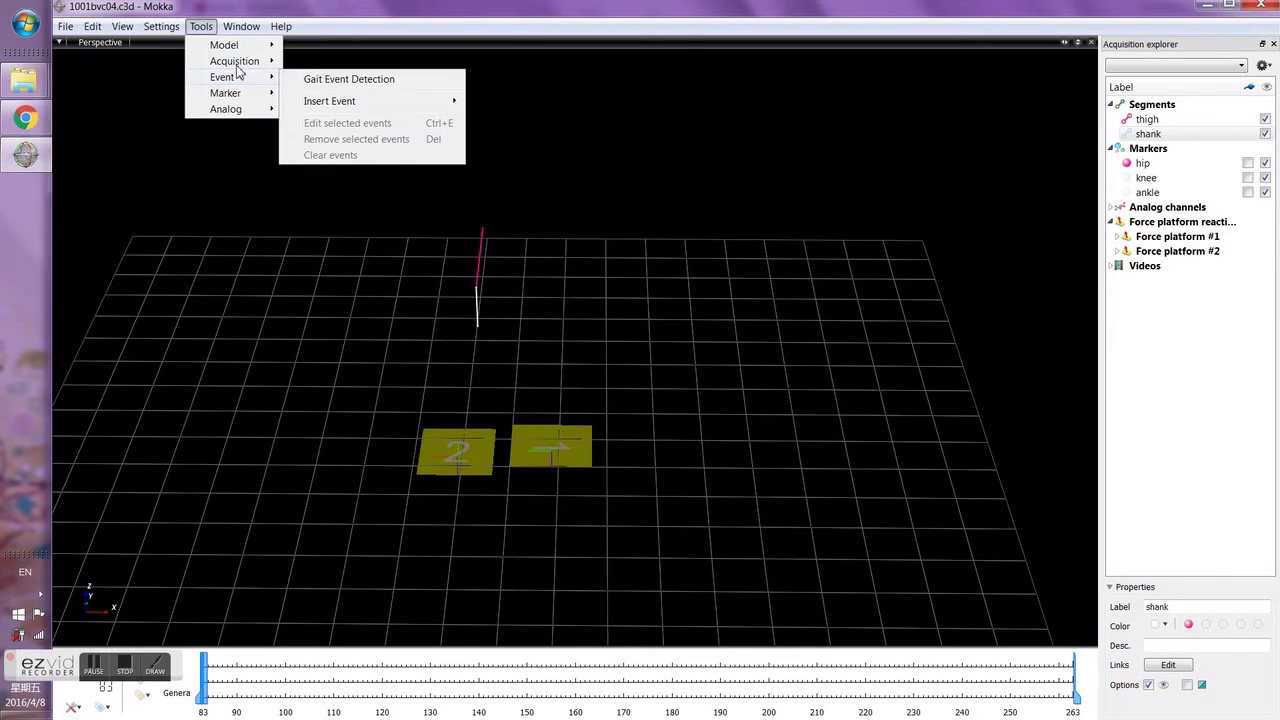
mouse_move(239, 70)
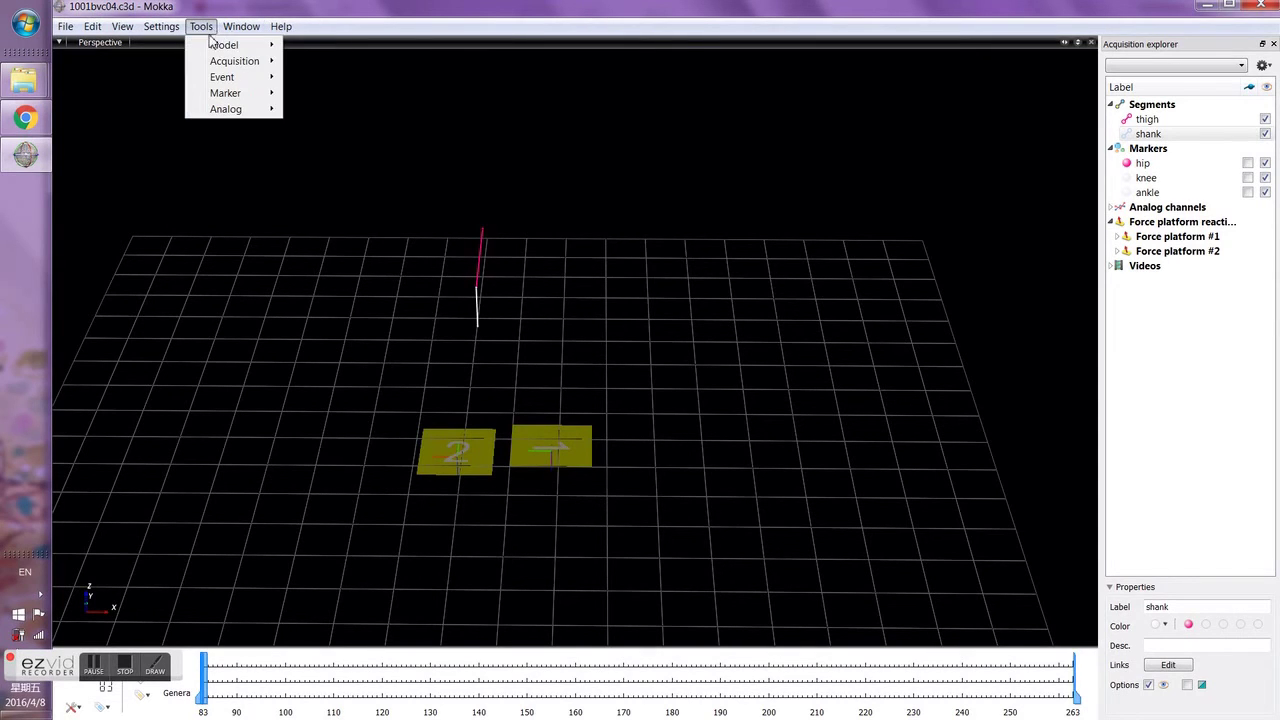
mouse_move(230, 96)
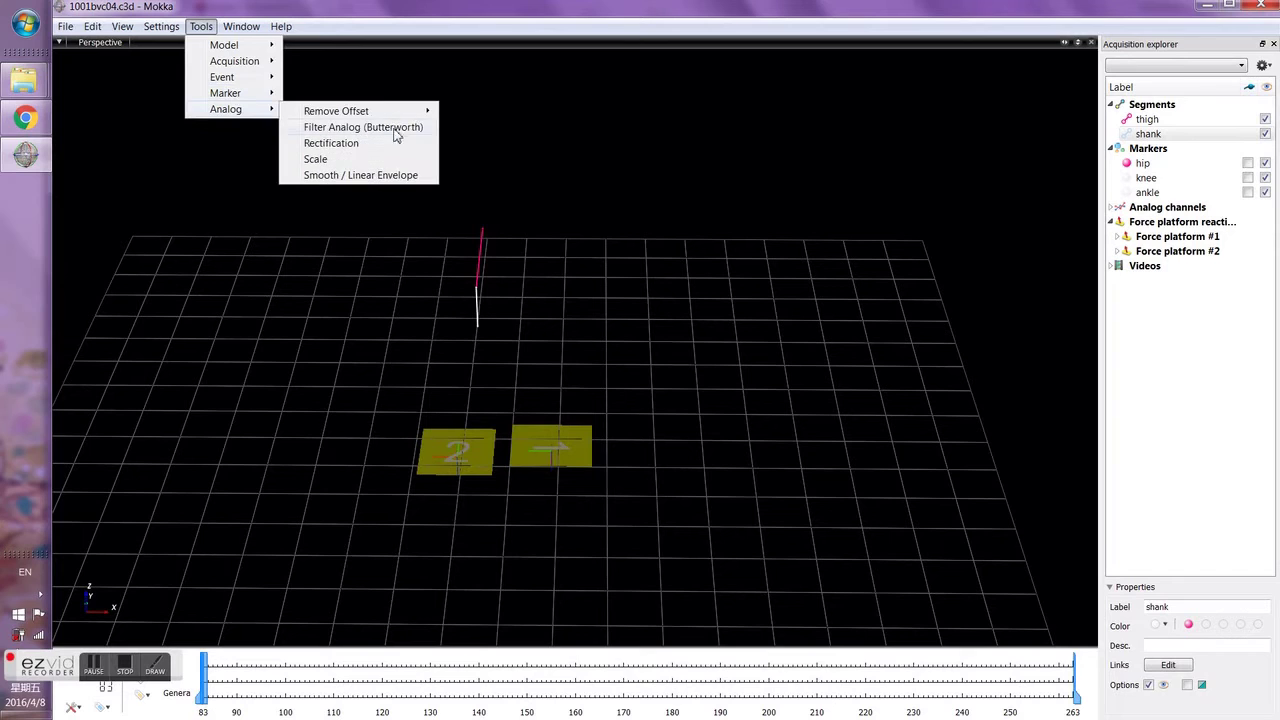
left_click(734, 236)
Compute the angle between the hip, knee and ankle markers and move its plot clear of the leg segments
left_click(1142, 163)
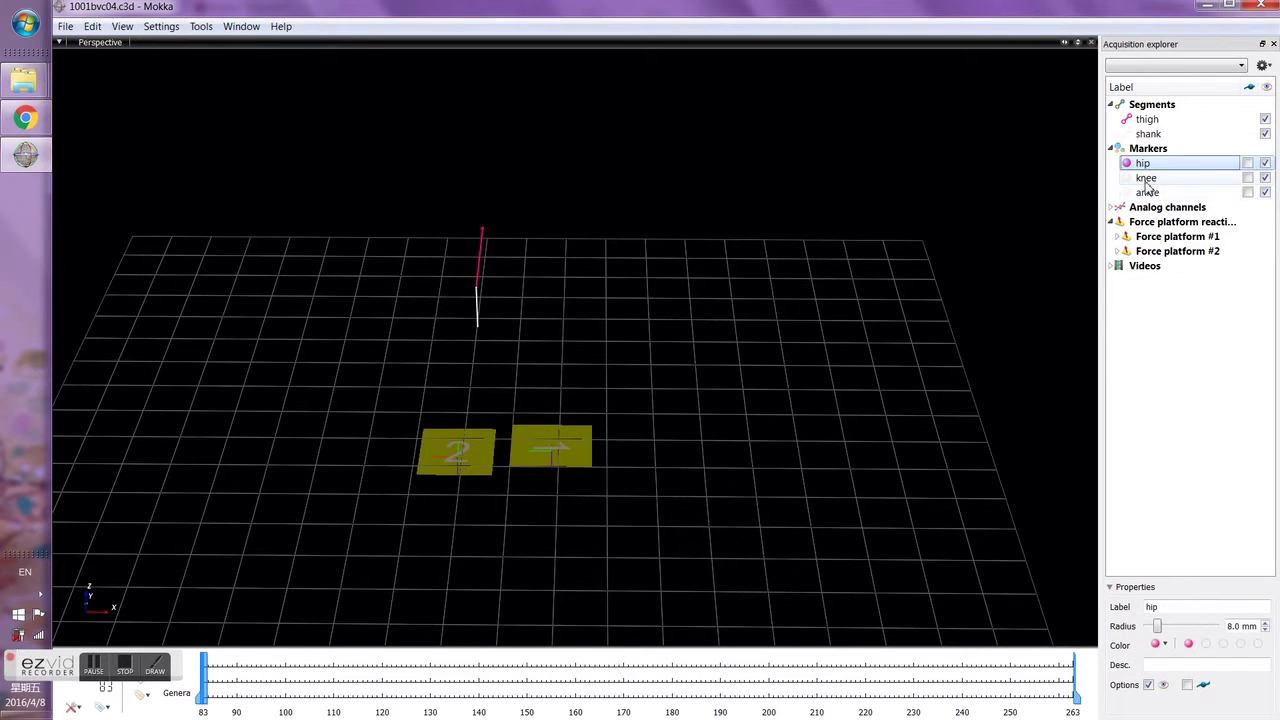
left_click(1147, 180, "ctrl")
left_click(1149, 193, "ctrl")
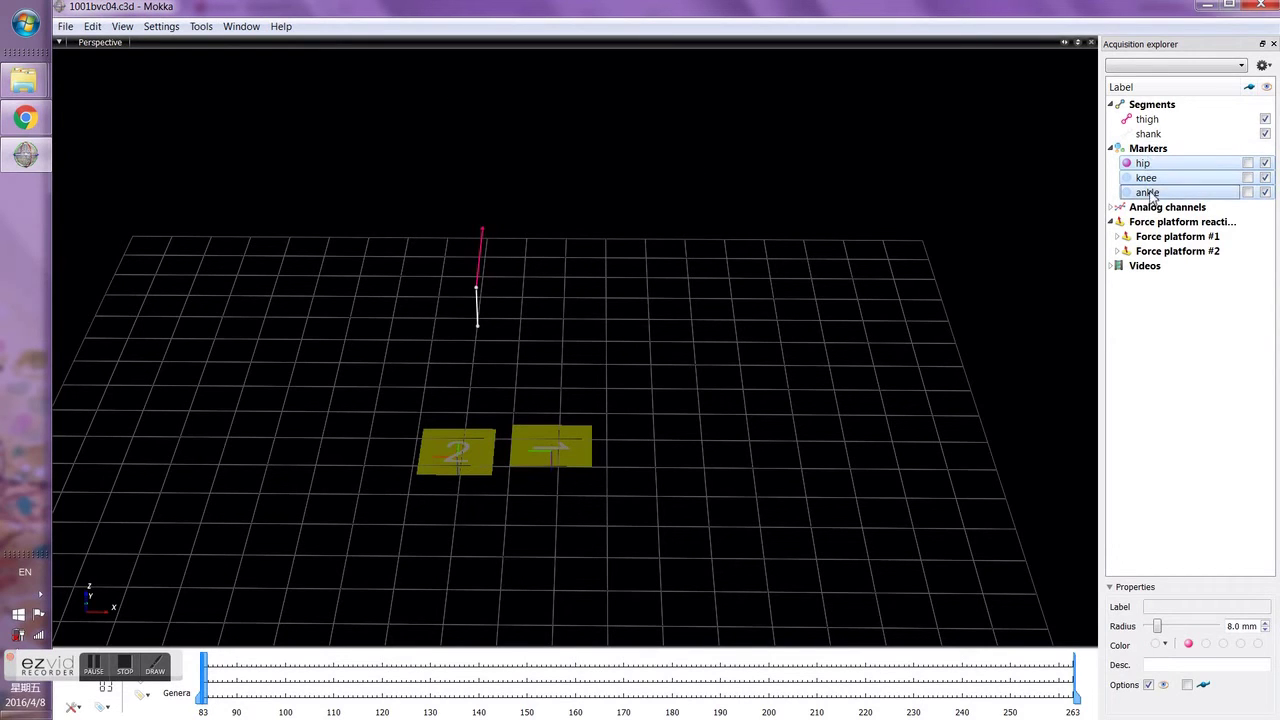
left_click(205, 27)
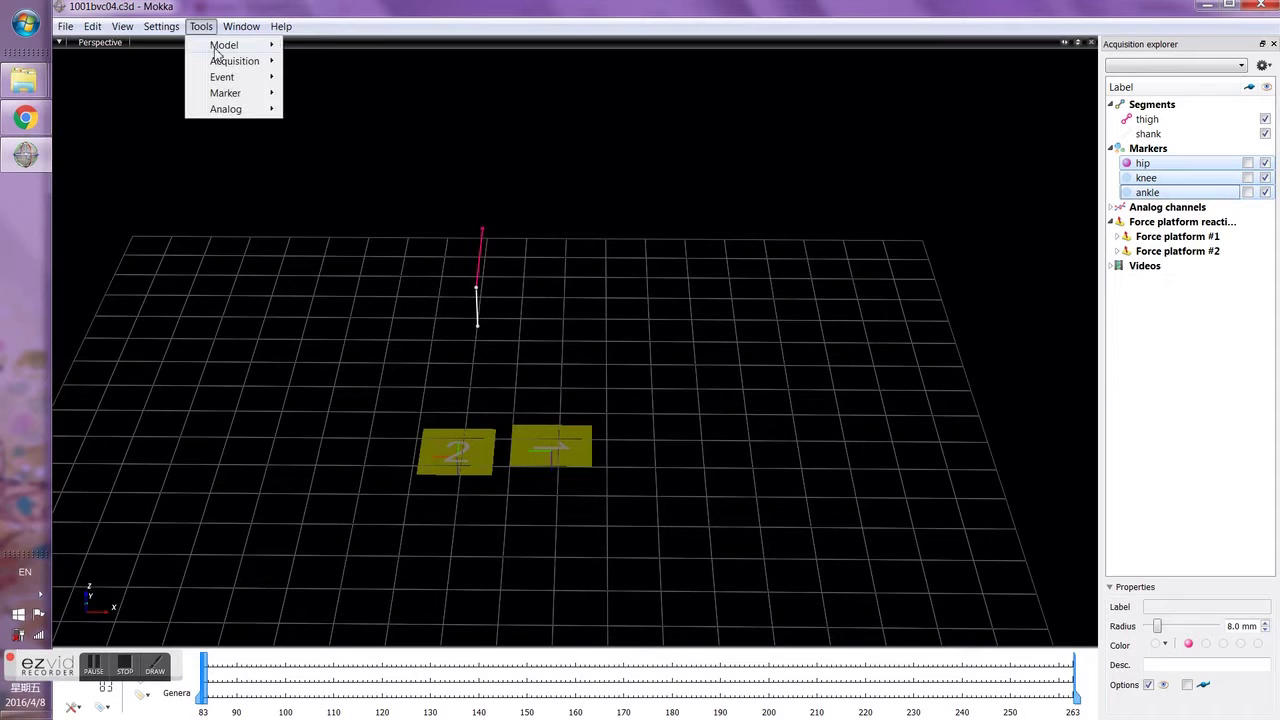
mouse_move(224, 50)
left_click(201, 27)
left_click(201, 27)
mouse_move(237, 82)
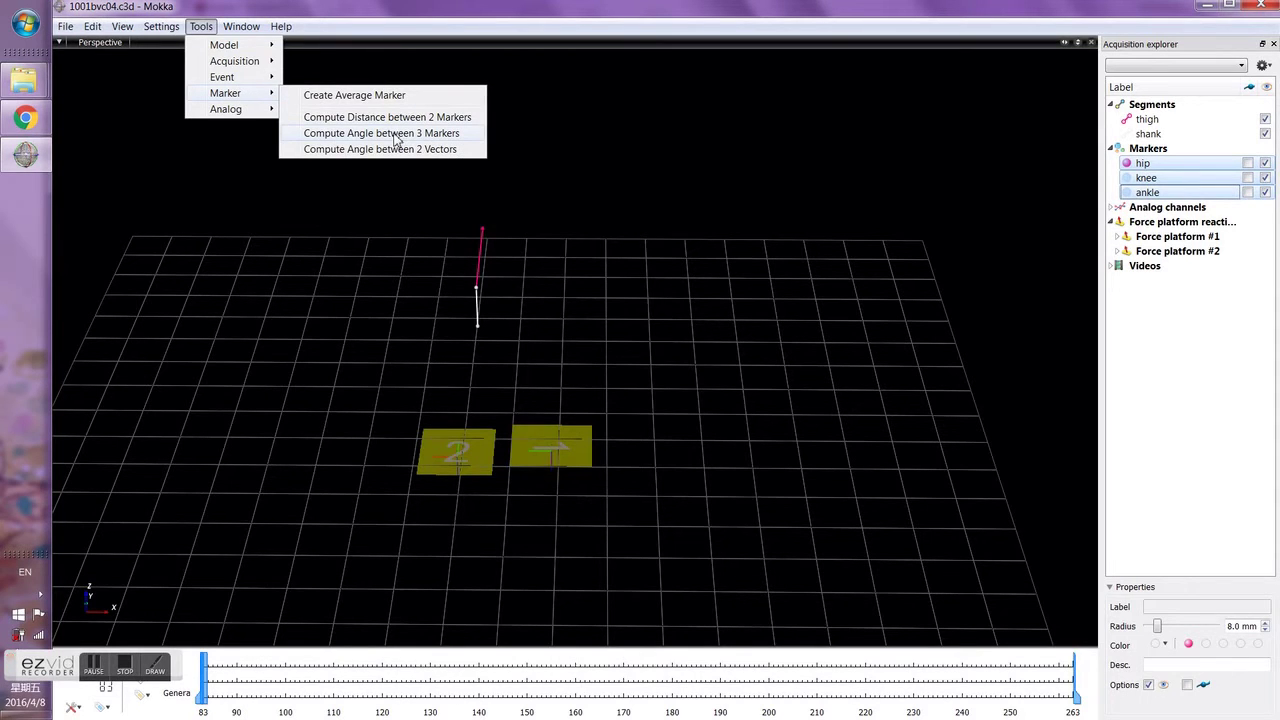
left_click(396, 135)
left_click_drag(678, 210, 863, 100)
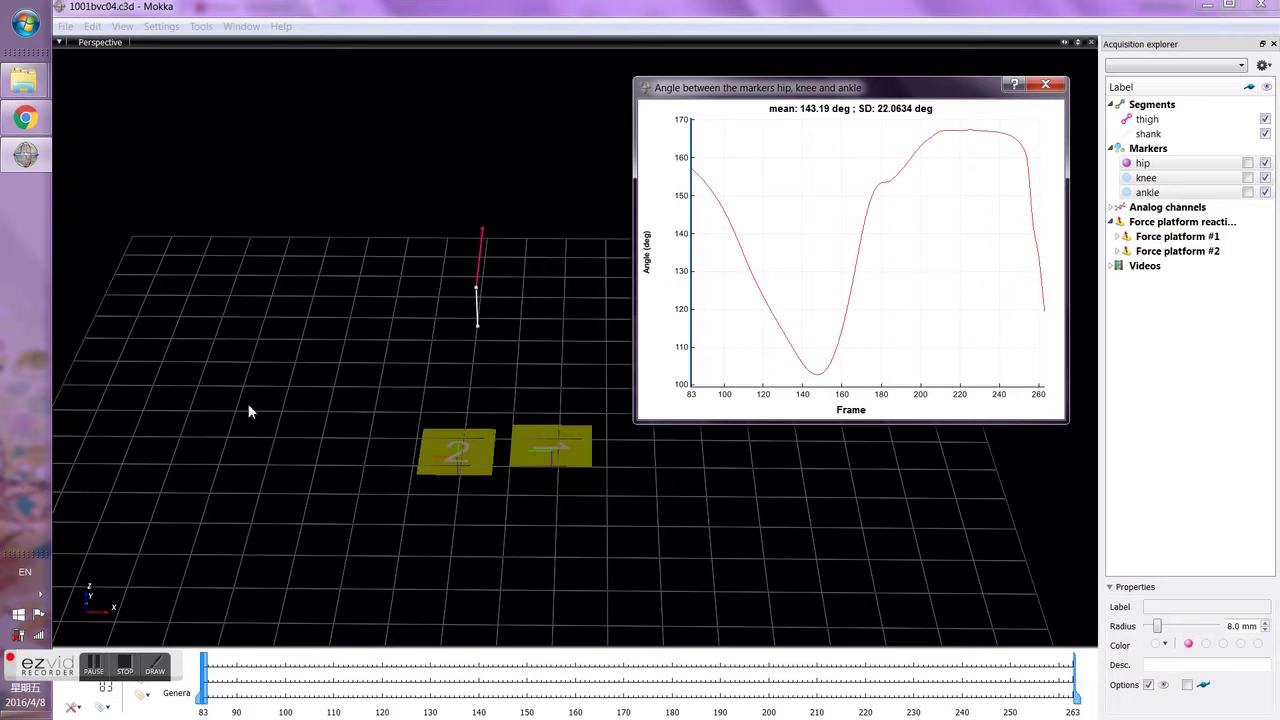
Play the motion repeatedly from a side angle, pausing partway to compare the leg pose with the hip-knee-ankle angle curve
left_click_drag(66, 653, 62, 384)
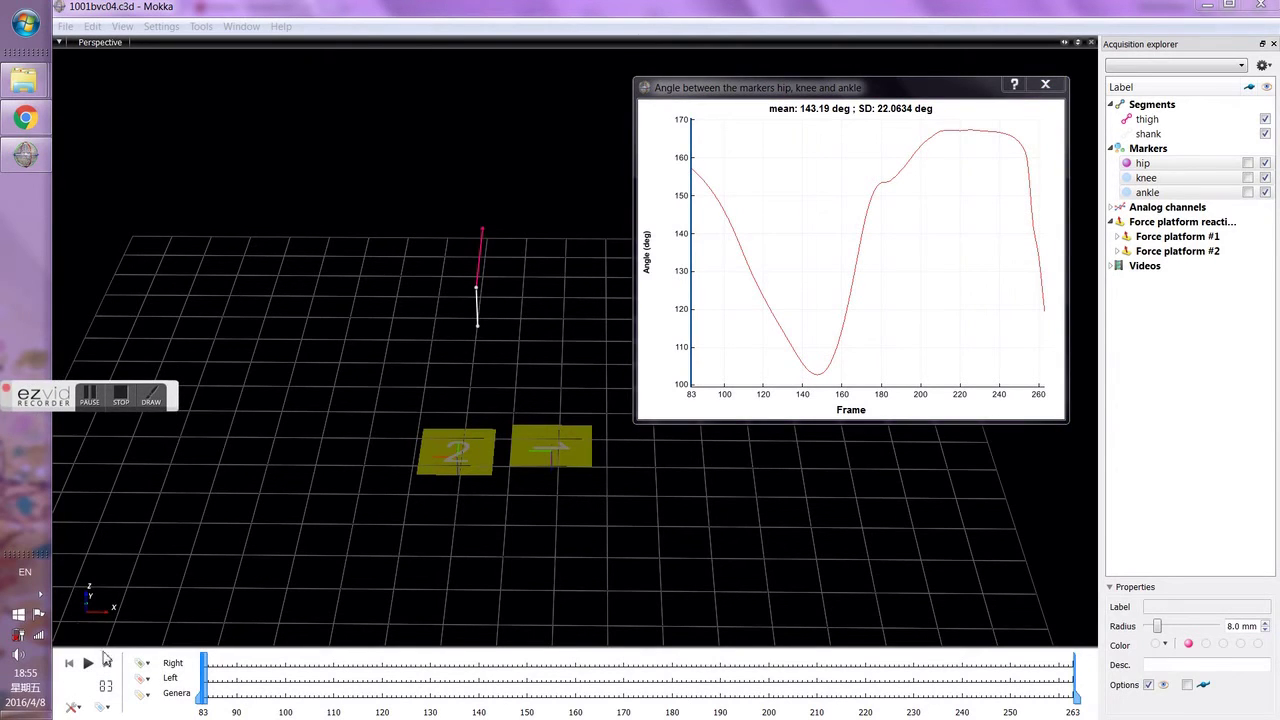
left_click(88, 665)
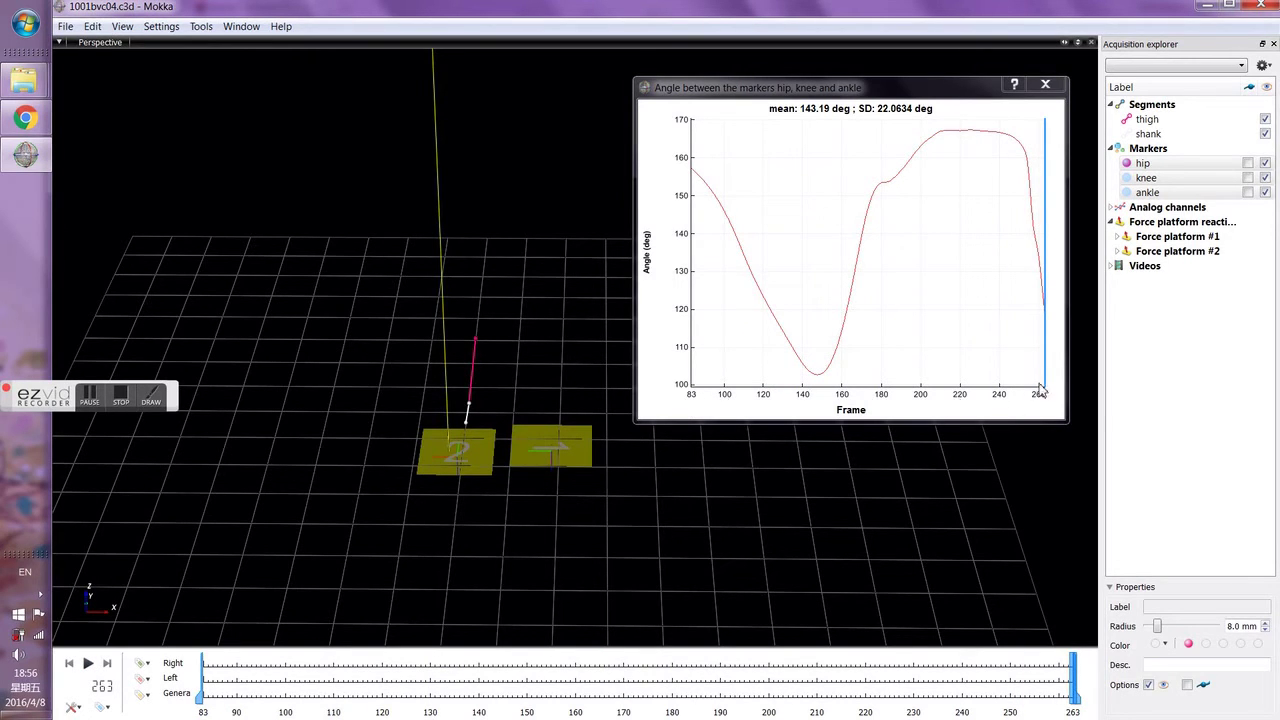
left_click_drag(355, 487, 531, 320)
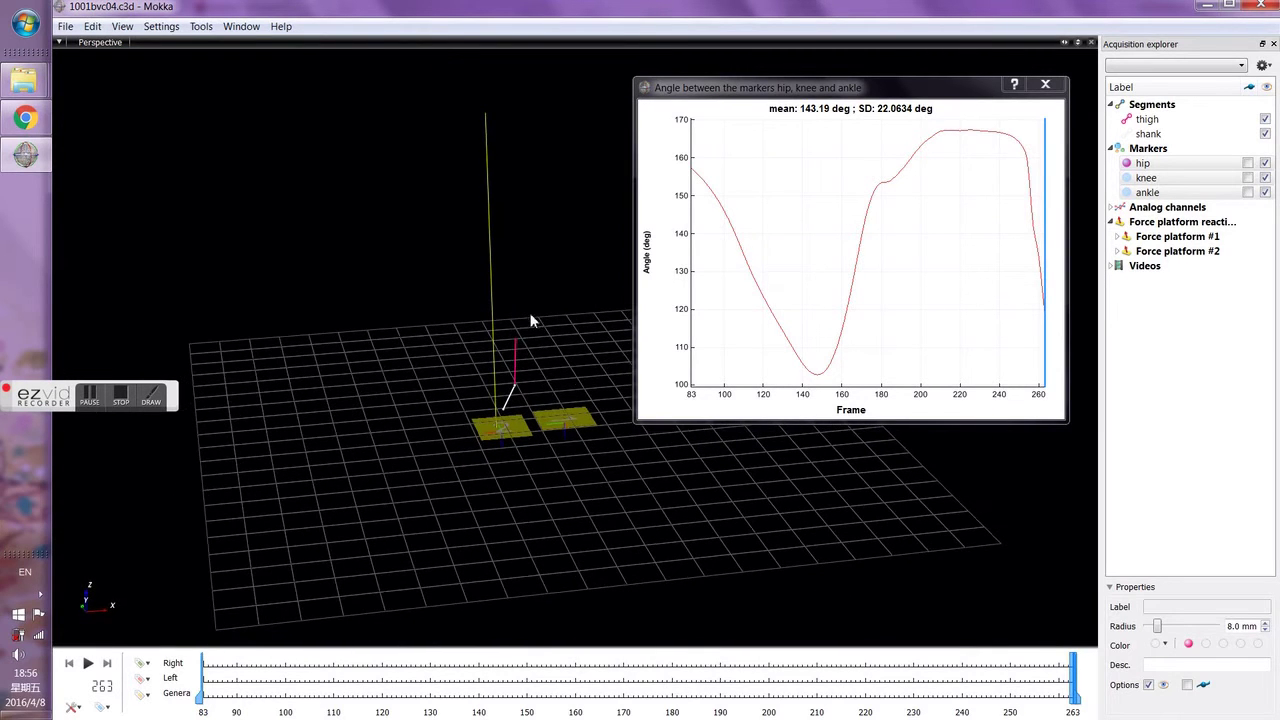
left_click(88, 664)
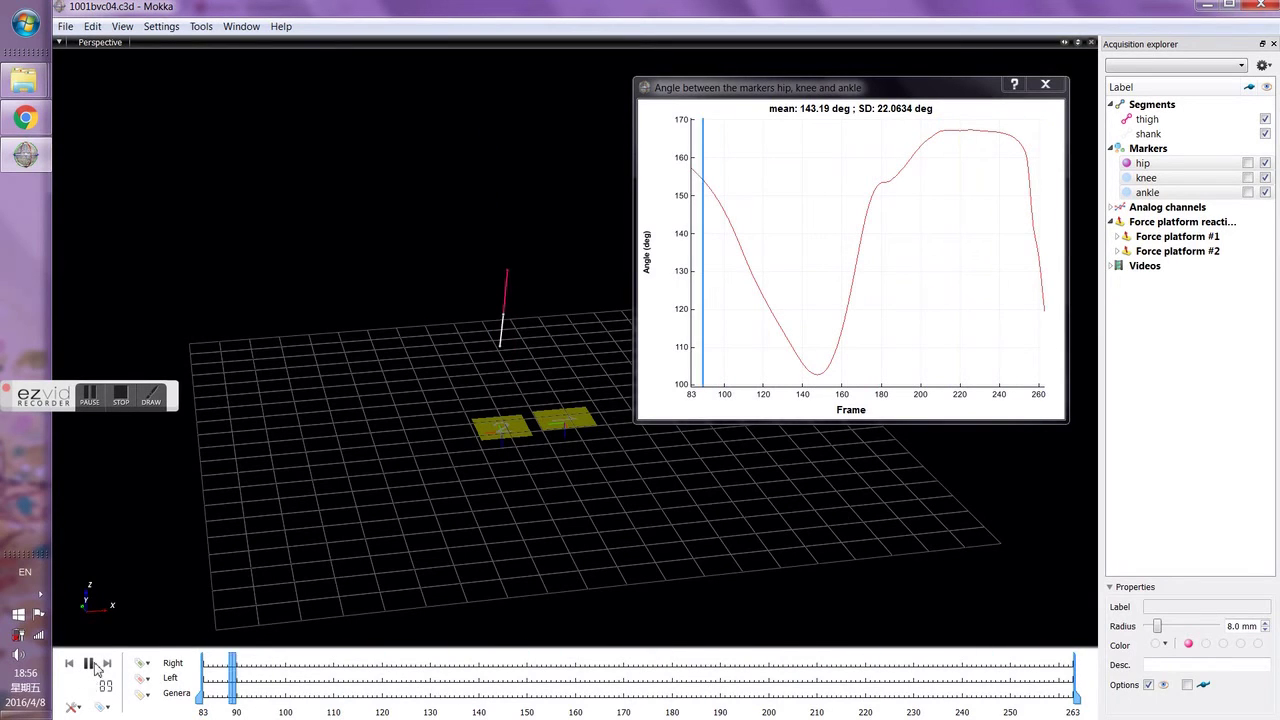
left_click(88, 664)
scroll(497, 420, "up", 3)
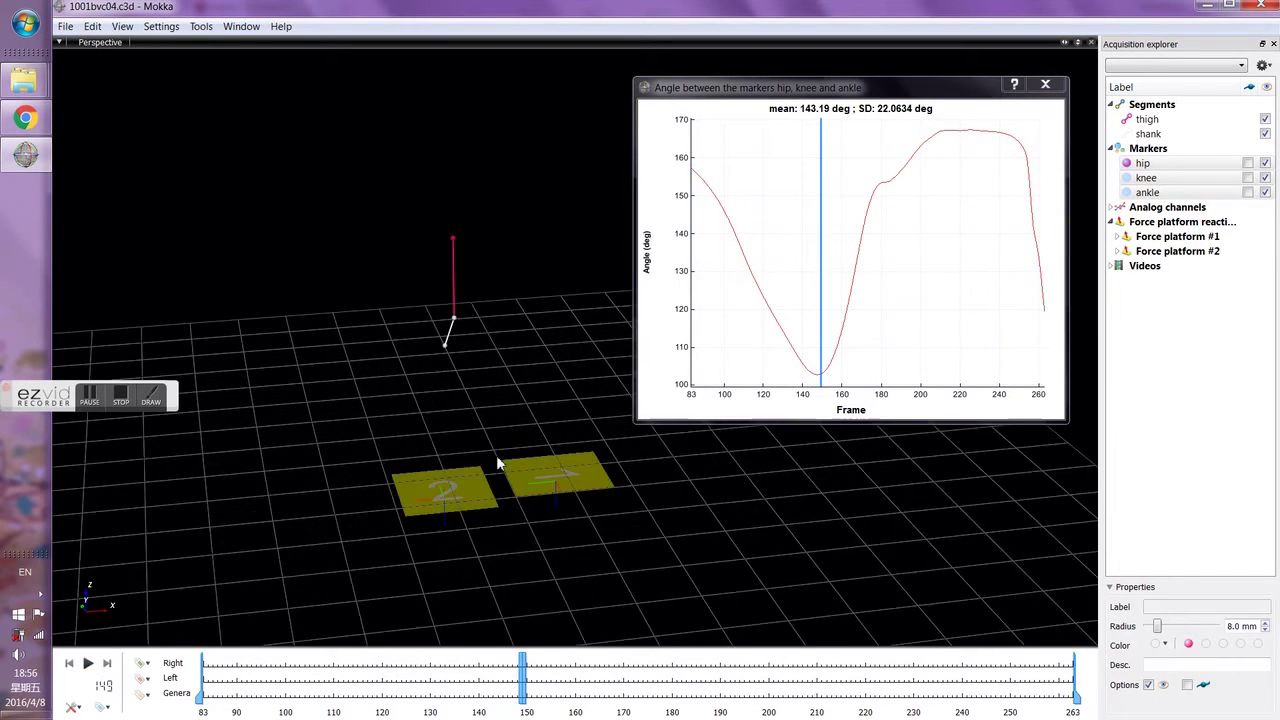
left_click(88, 663)
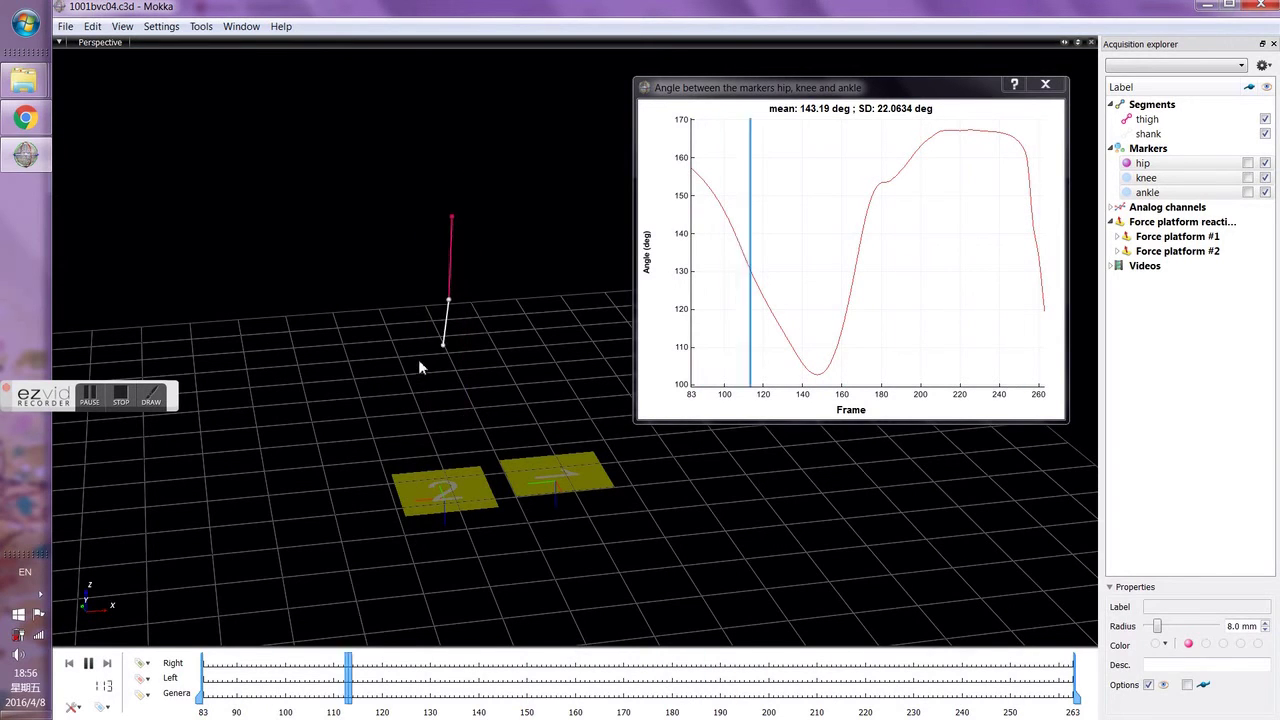
left_click(88, 663)
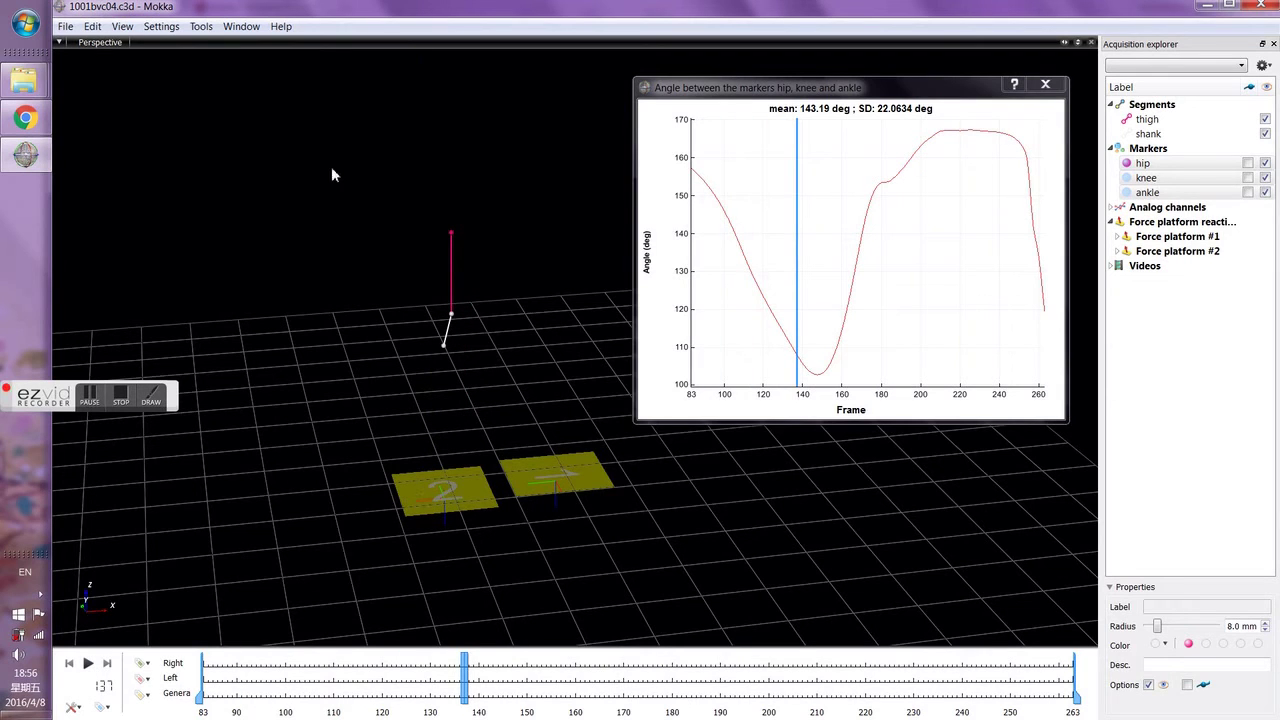
Split off an Analog chart view below the 3D view and expand the list of analog channels
left_click_drag(775, 89, 276, 63)
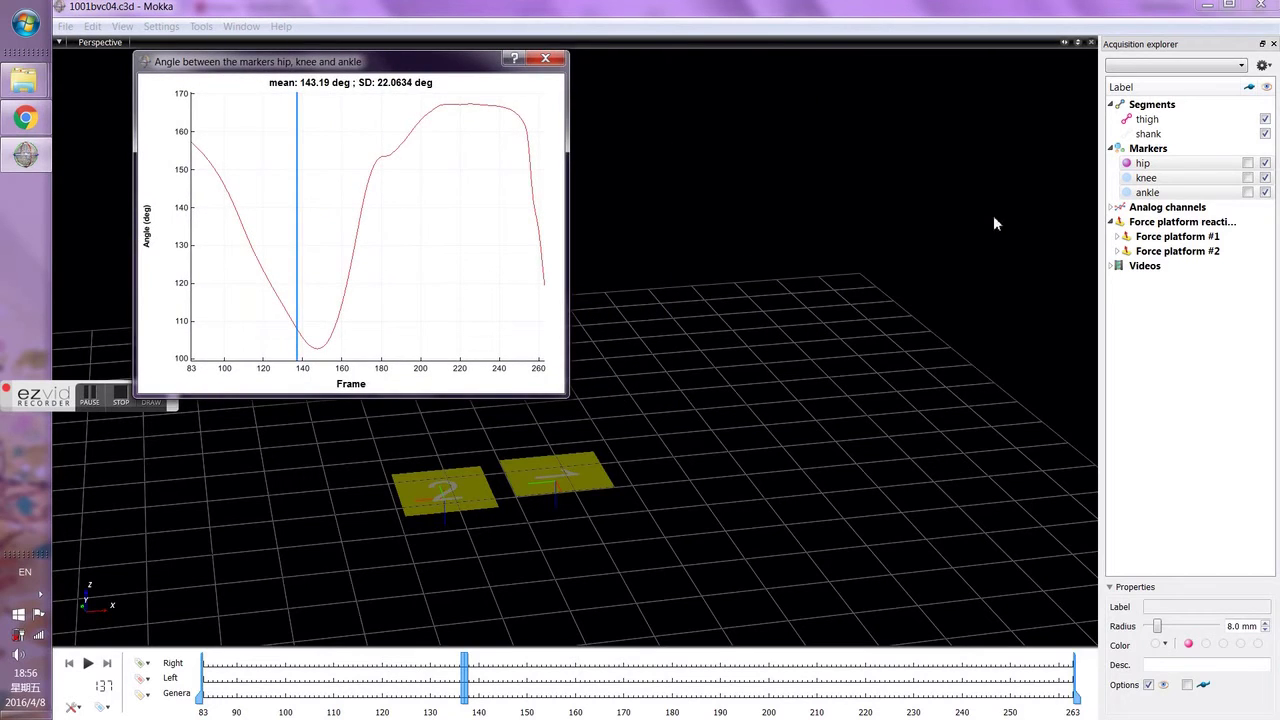
left_click_drag(419, 79, 820, 83)
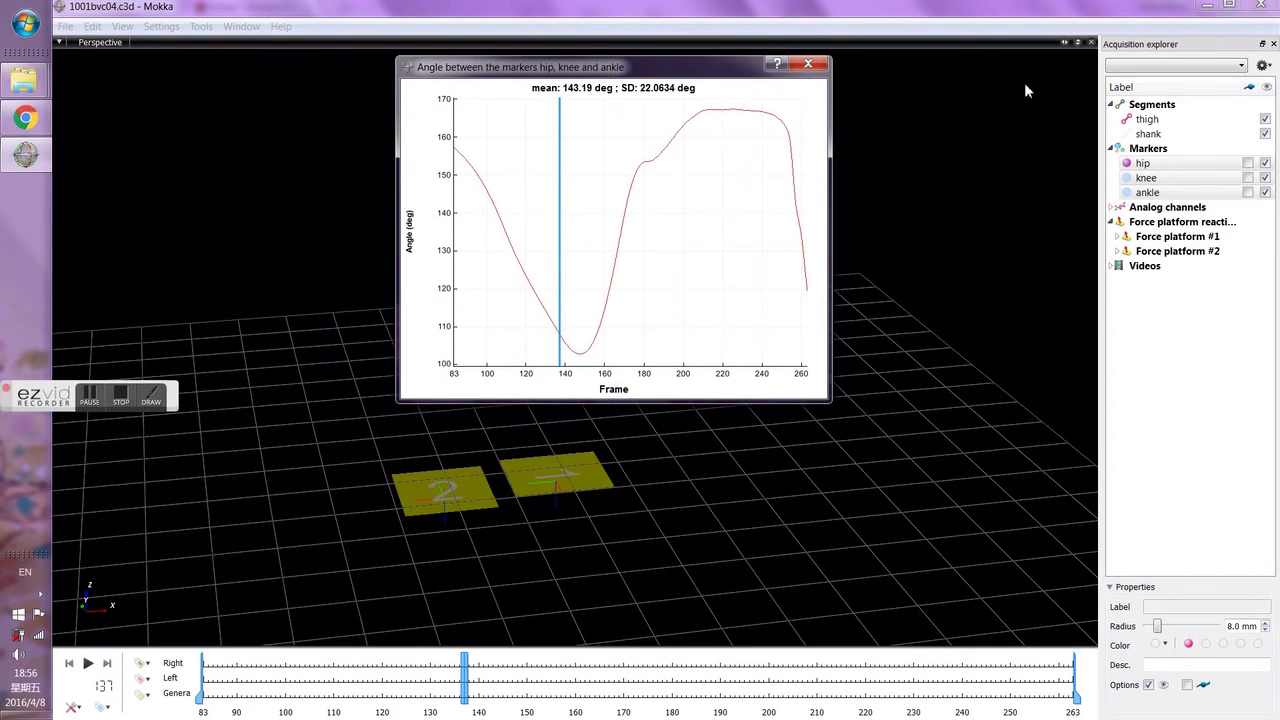
left_click(1078, 43)
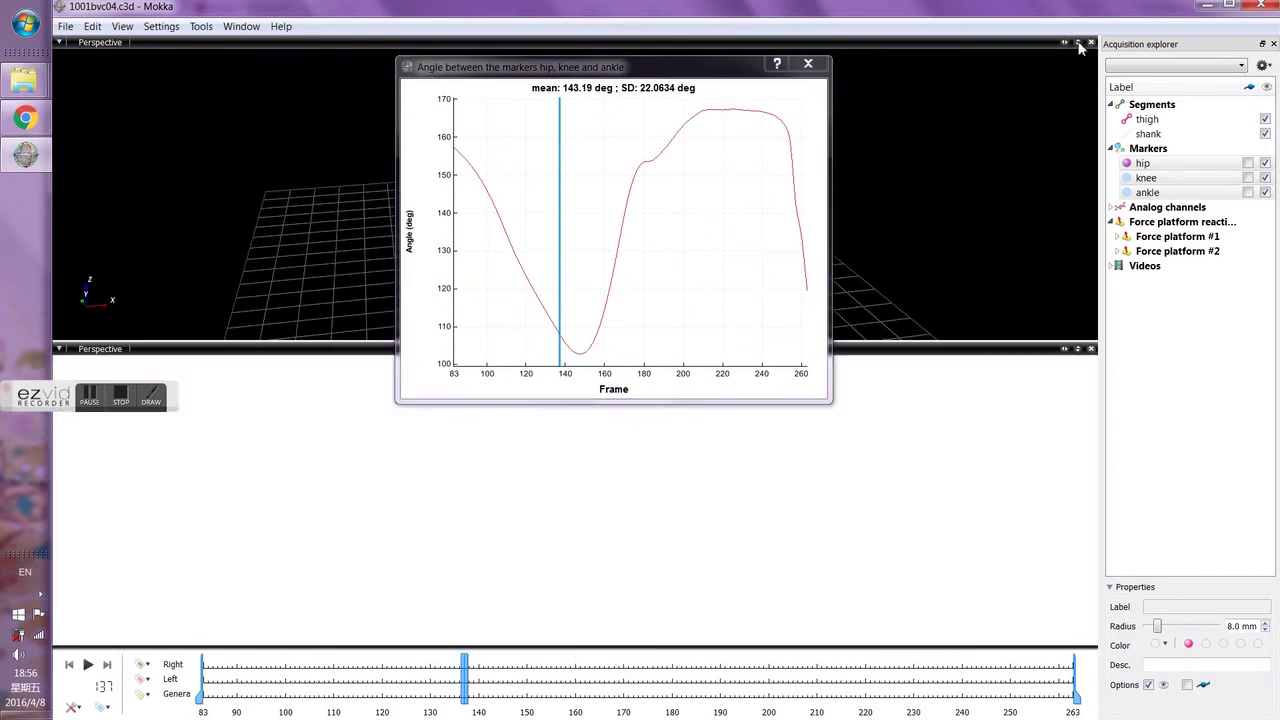
left_click(108, 350)
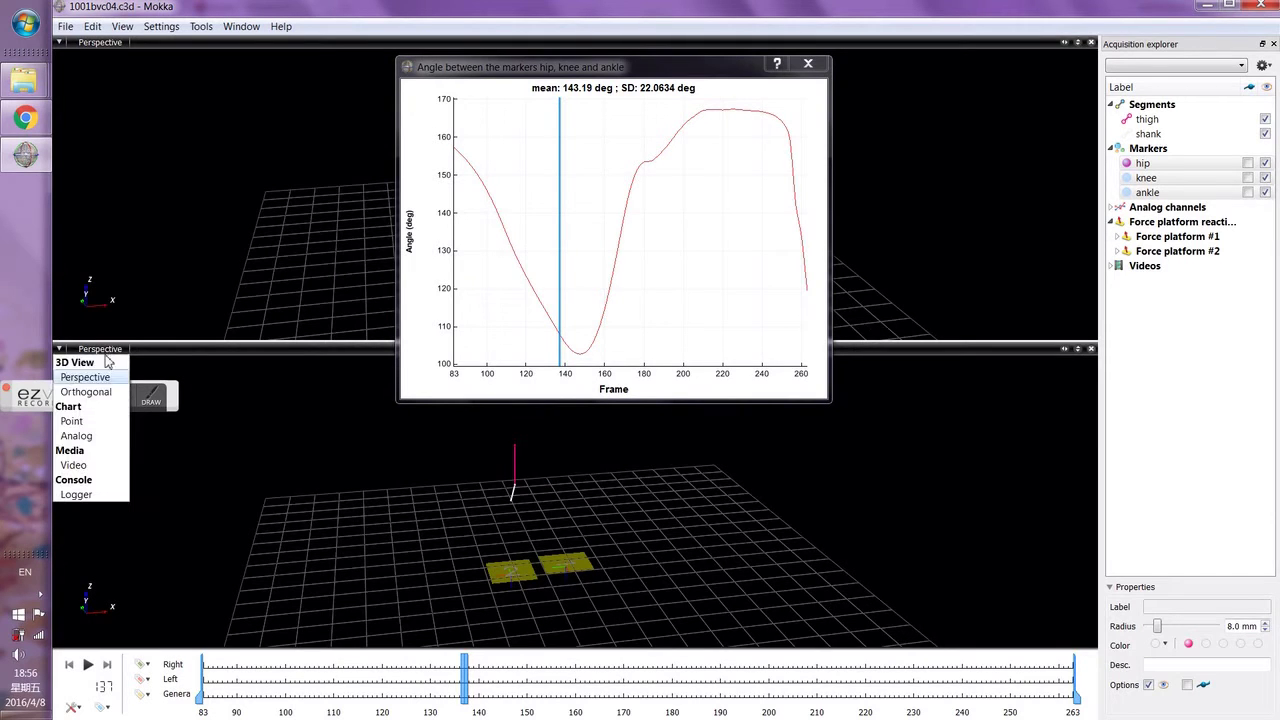
left_click(74, 436)
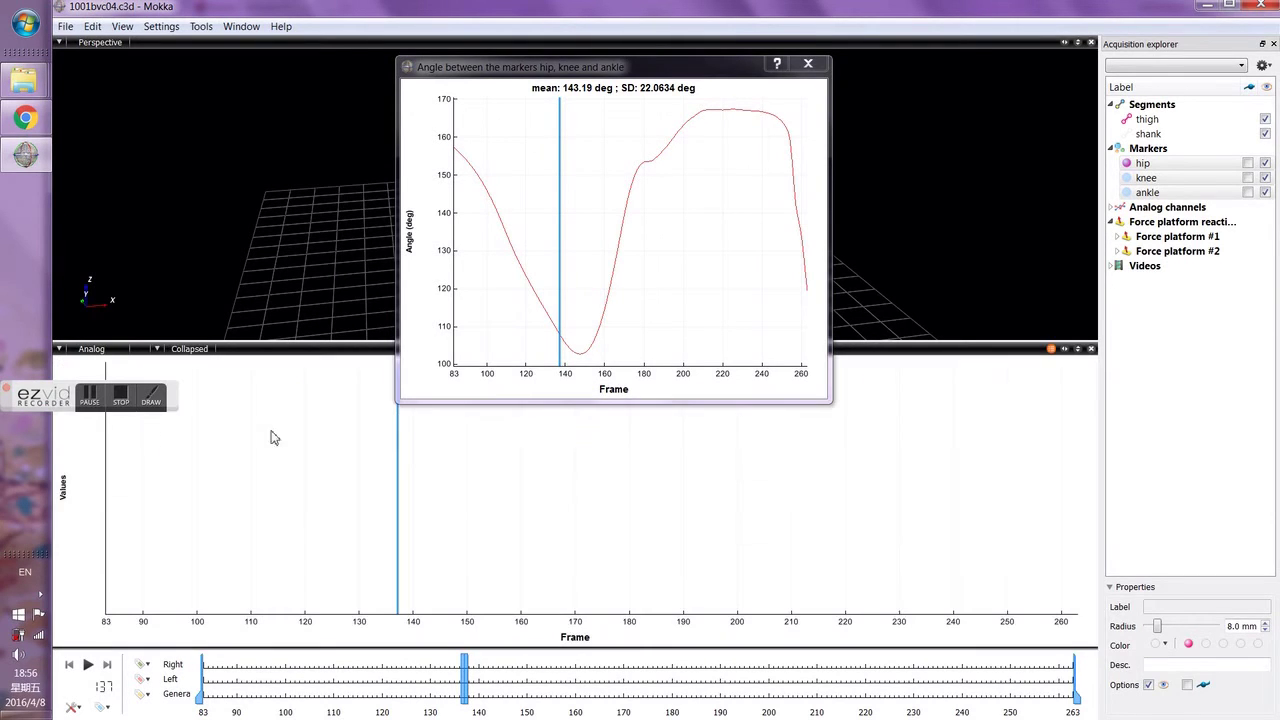
left_click(1113, 208)
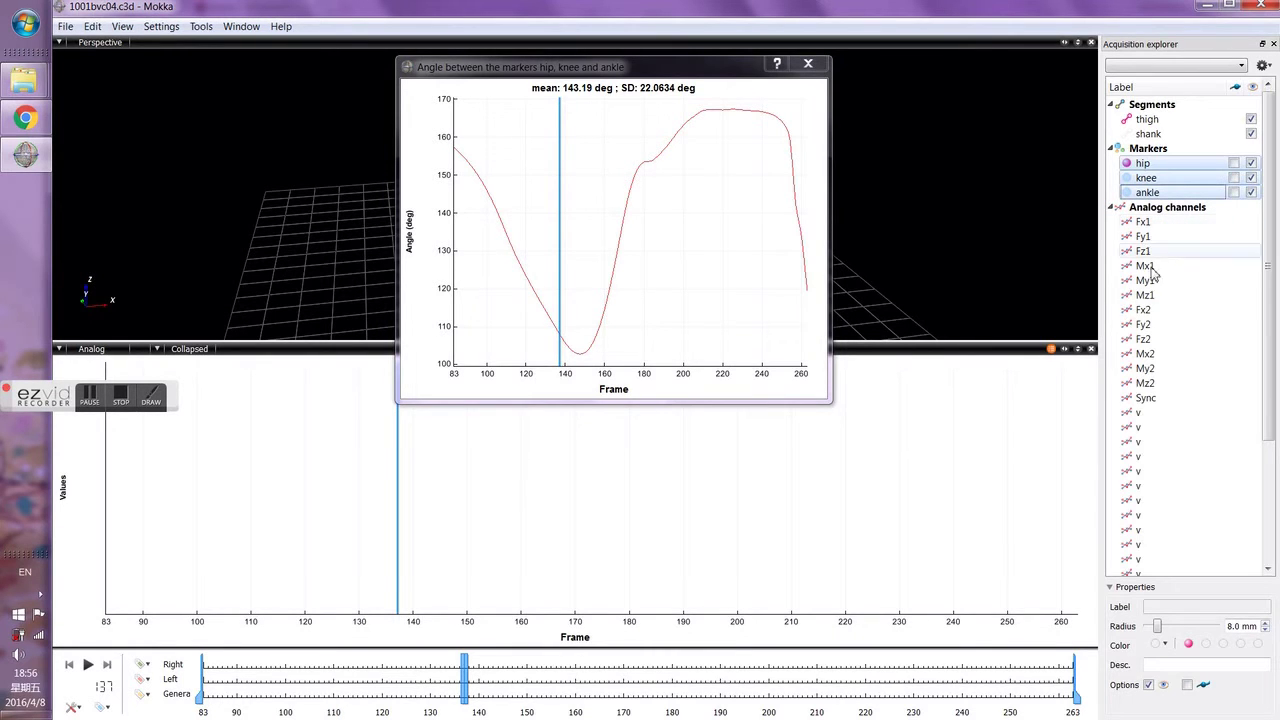
Replay the motion, close the hip-knee-ankle angle plot, and pause playback at frame 239
left_click_drag(652, 72, 304, 91)
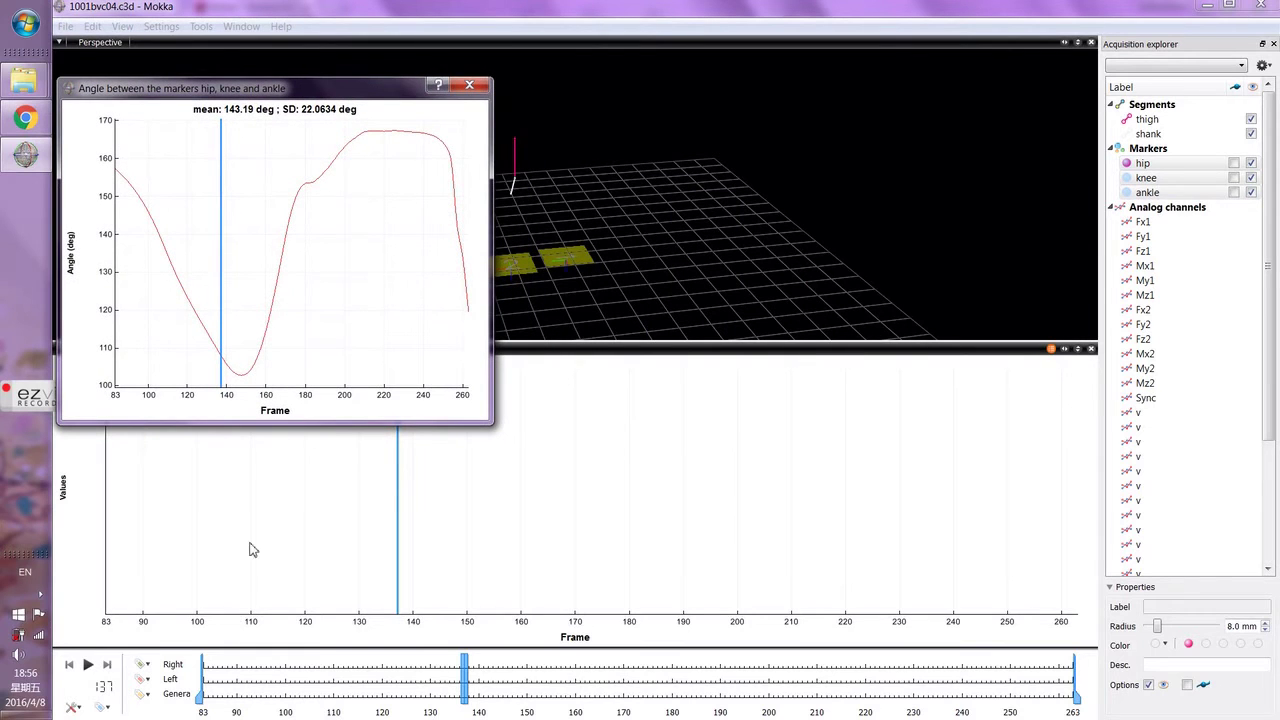
left_click(88, 664)
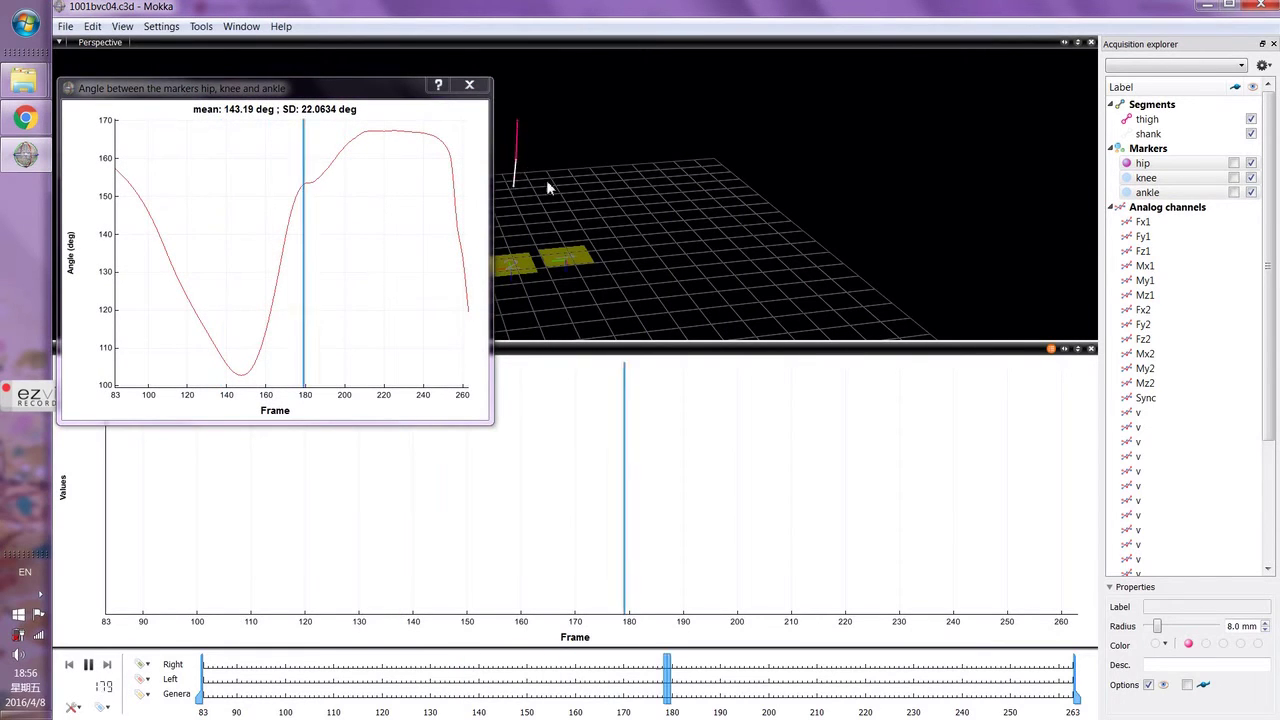
left_click(470, 86)
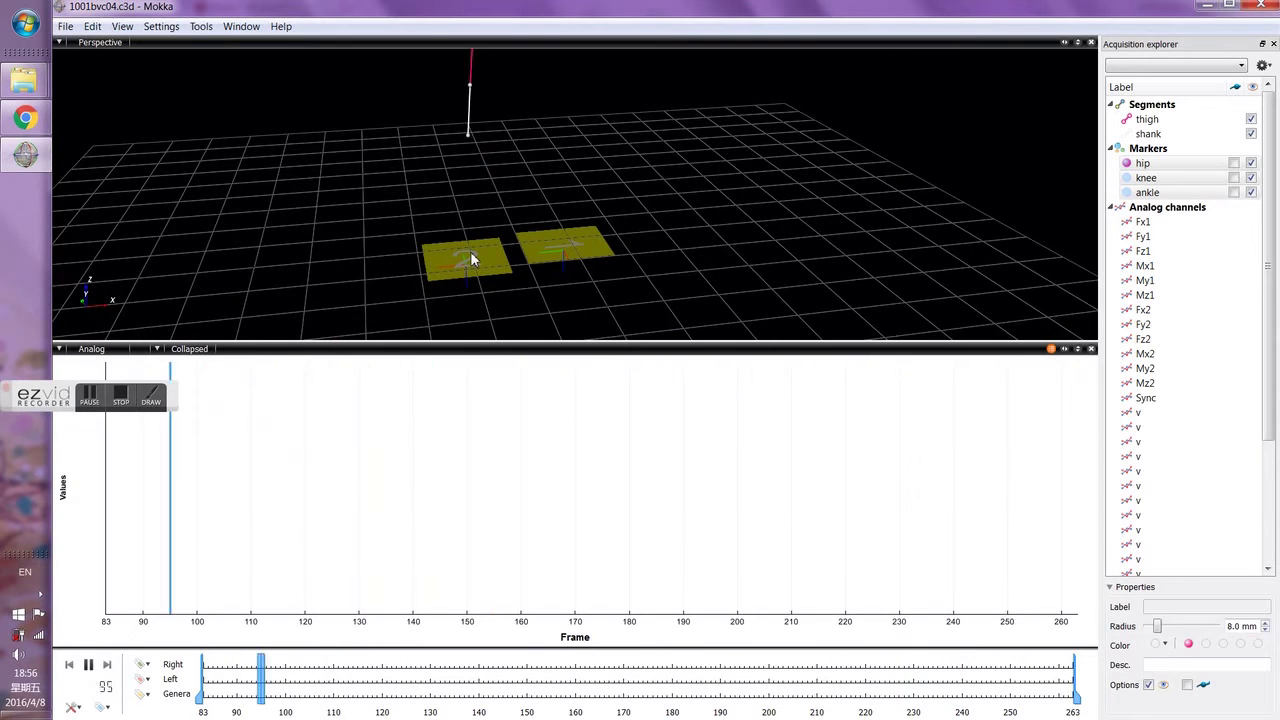
left_click_drag(531, 272, 490, 308)
key("space")
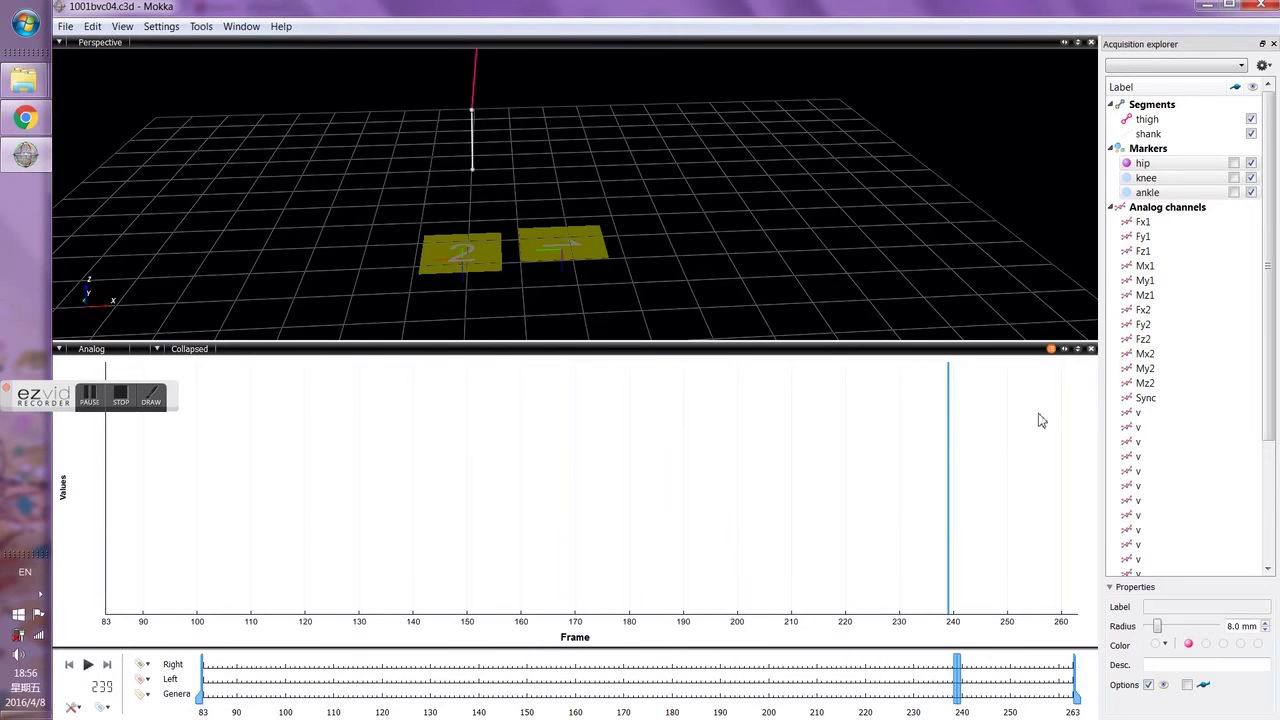
Plot the Fz2 analog channel of force platform 2 in the Analog chart
left_click(1150, 339)
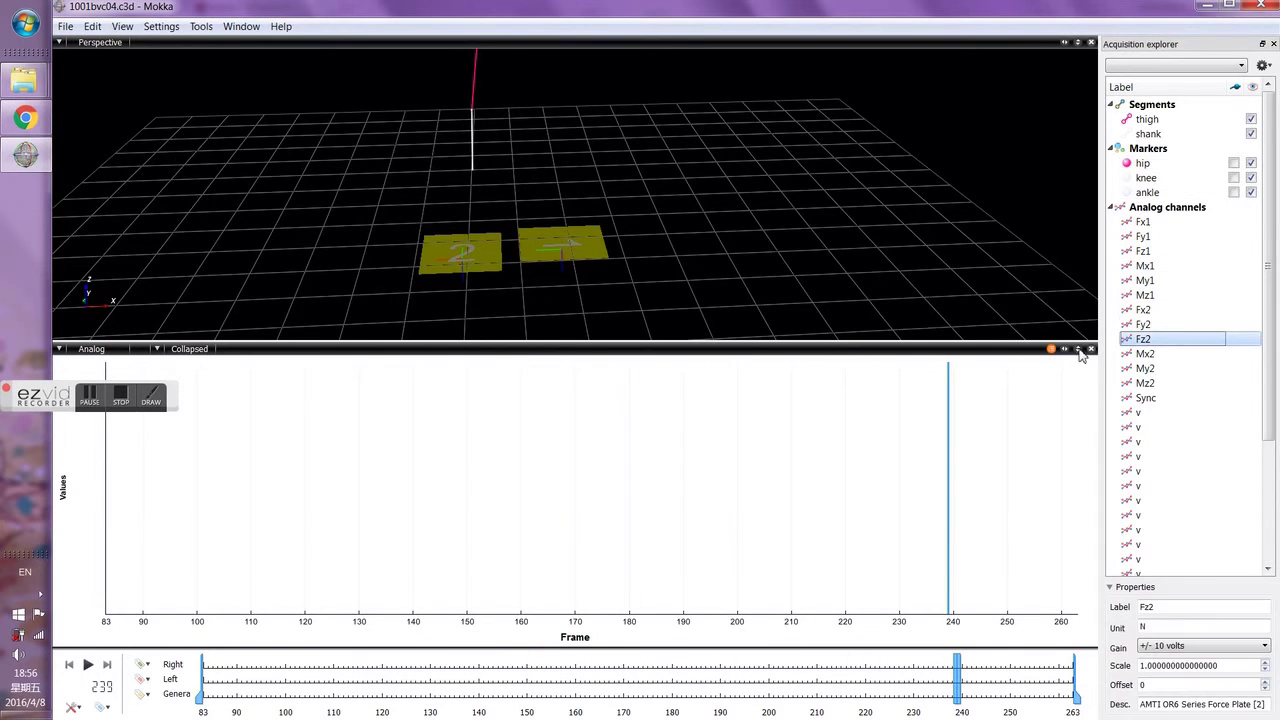
left_click_drag(207, 332, 93, 296)
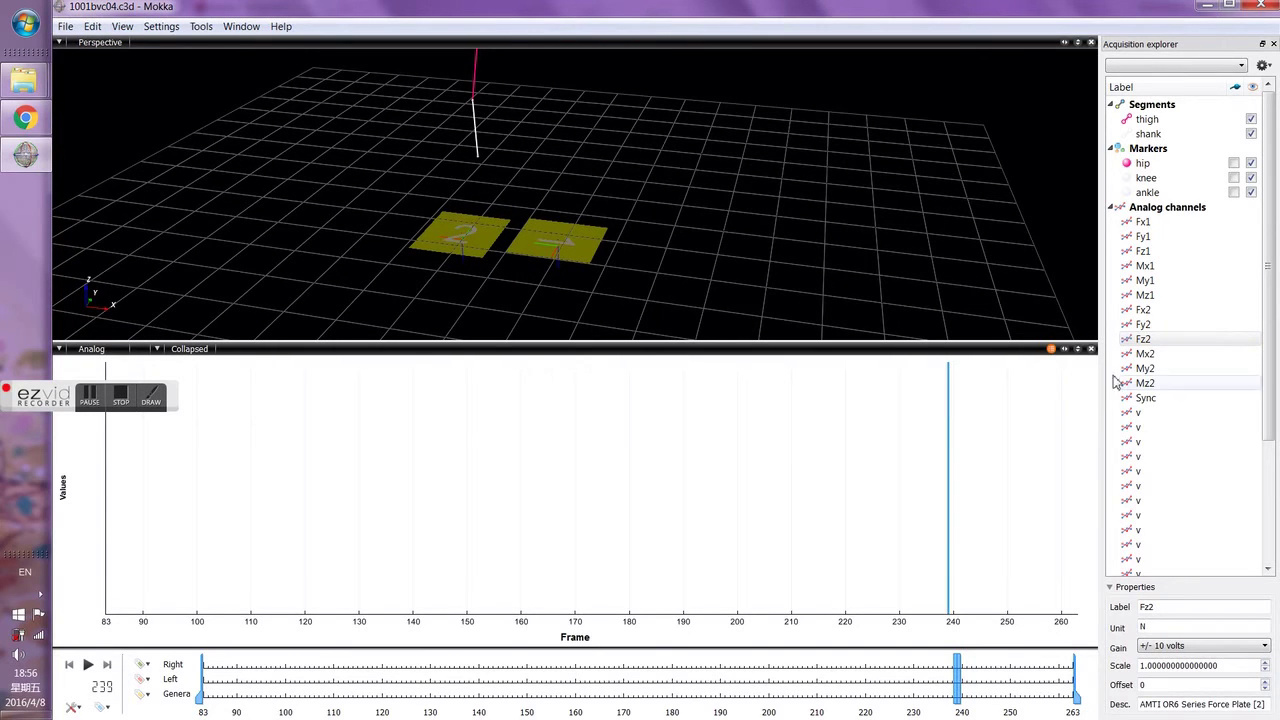
left_click(1152, 341)
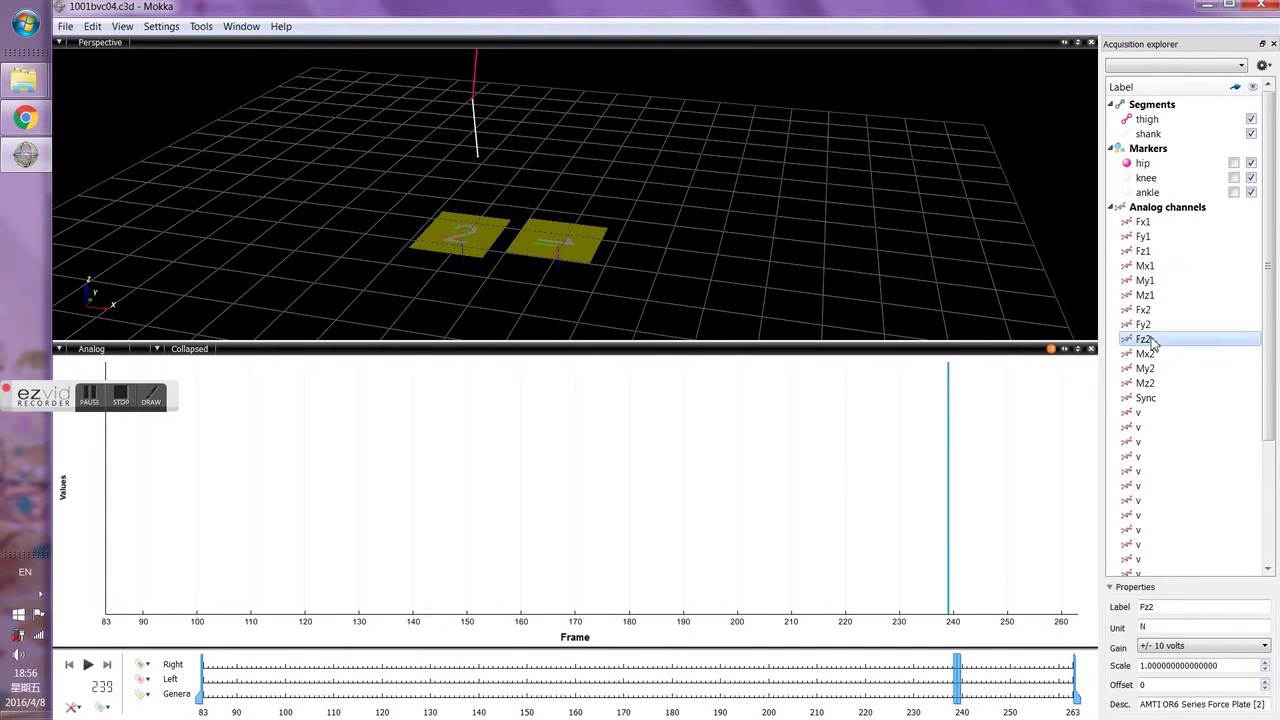
left_click_drag(1155, 347, 668, 443)
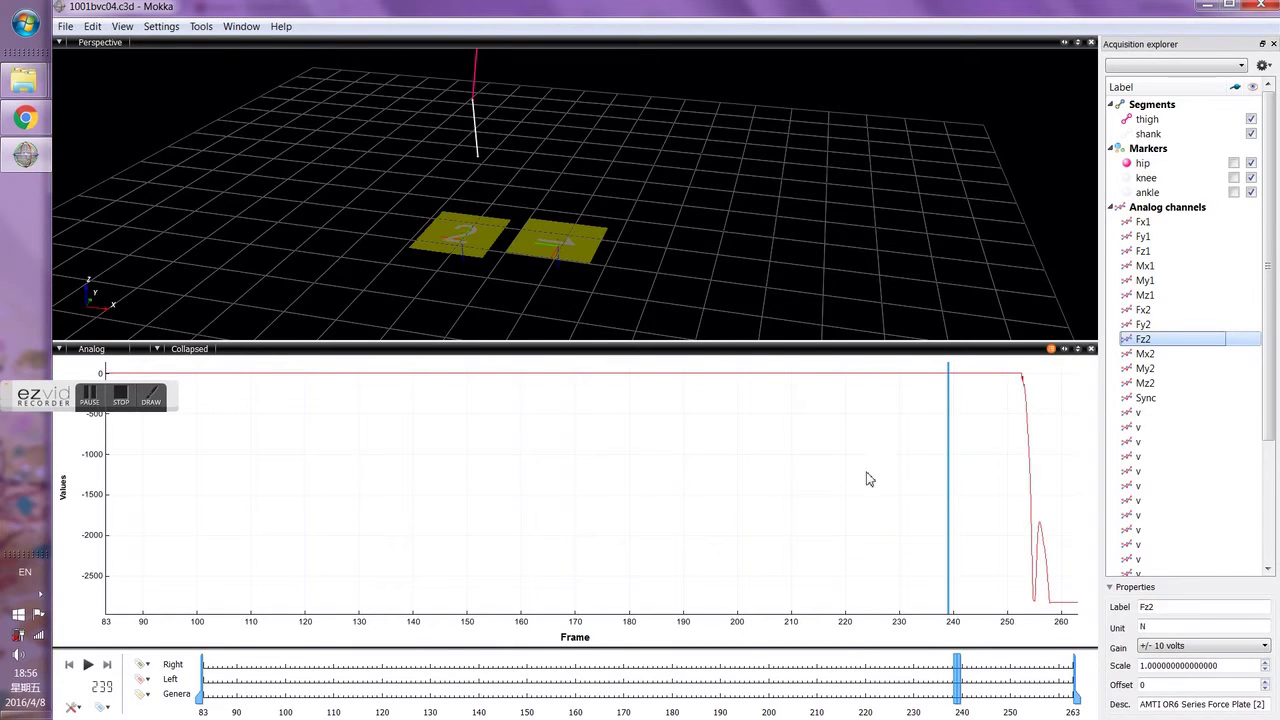
Play the motion against the Fz2 curve and set the timeline to frame 255 to examine the landing force
left_click(88, 665)
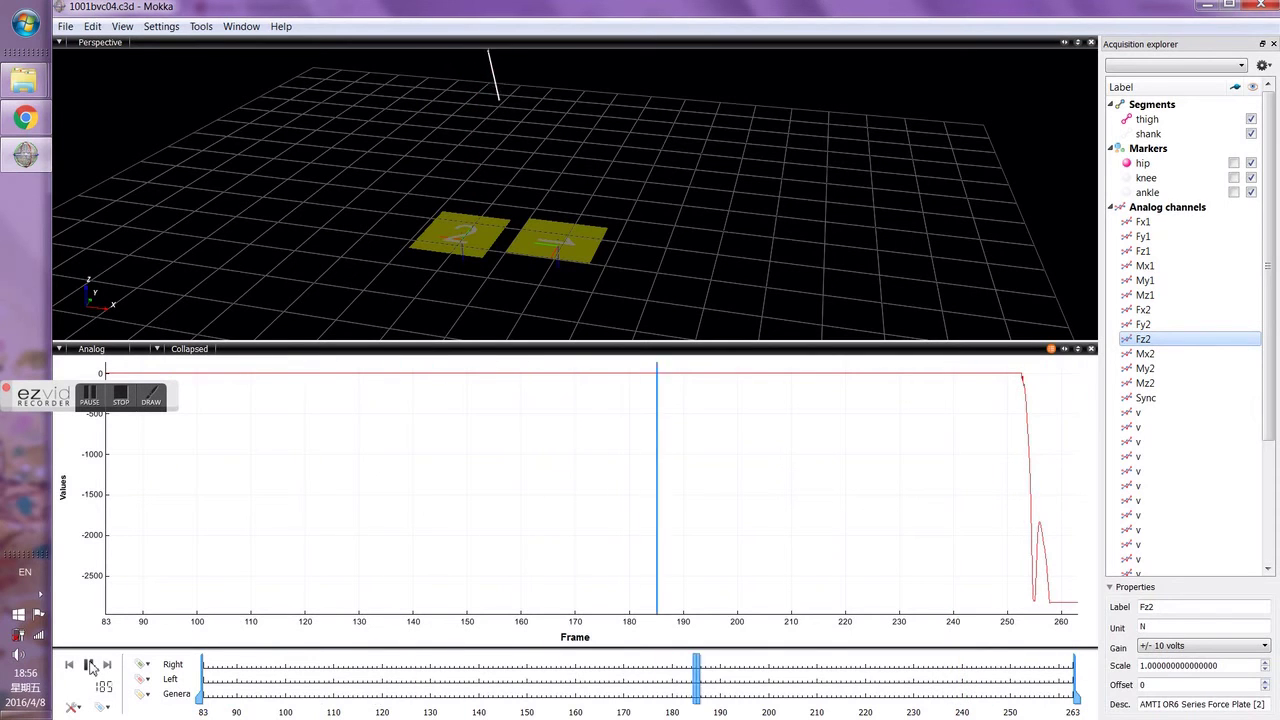
left_click(88, 666)
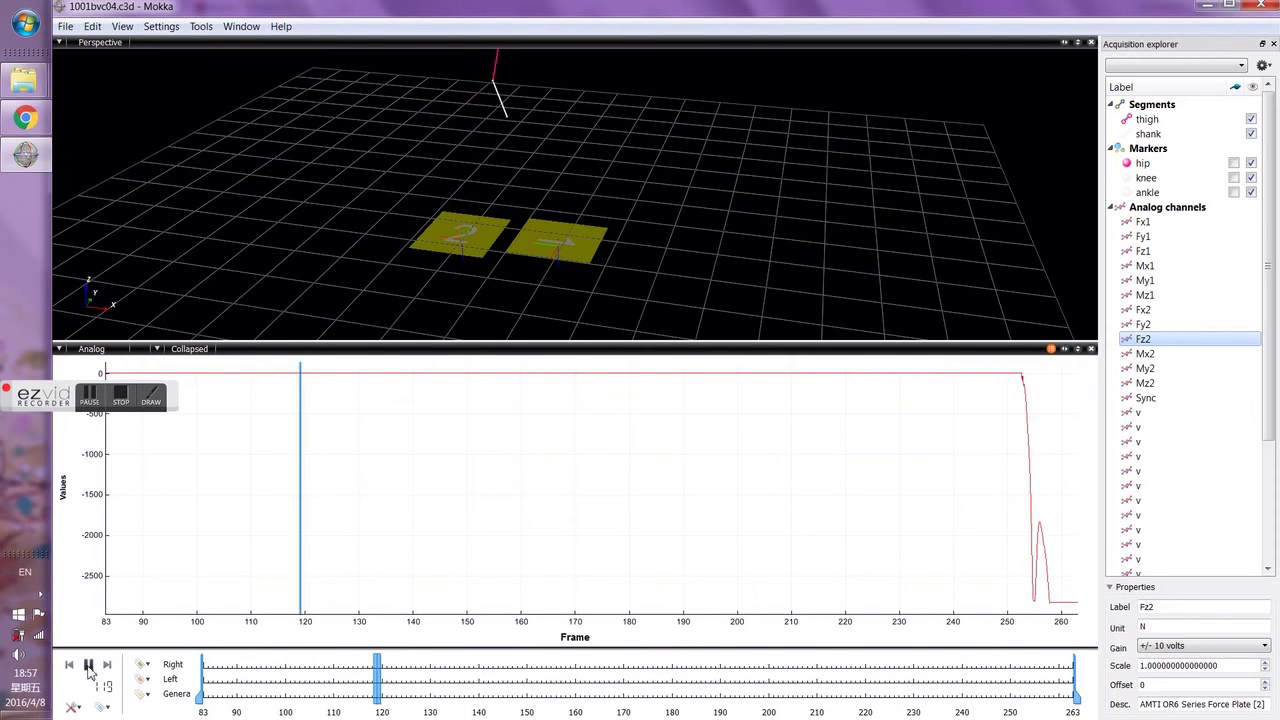
left_click(88, 665)
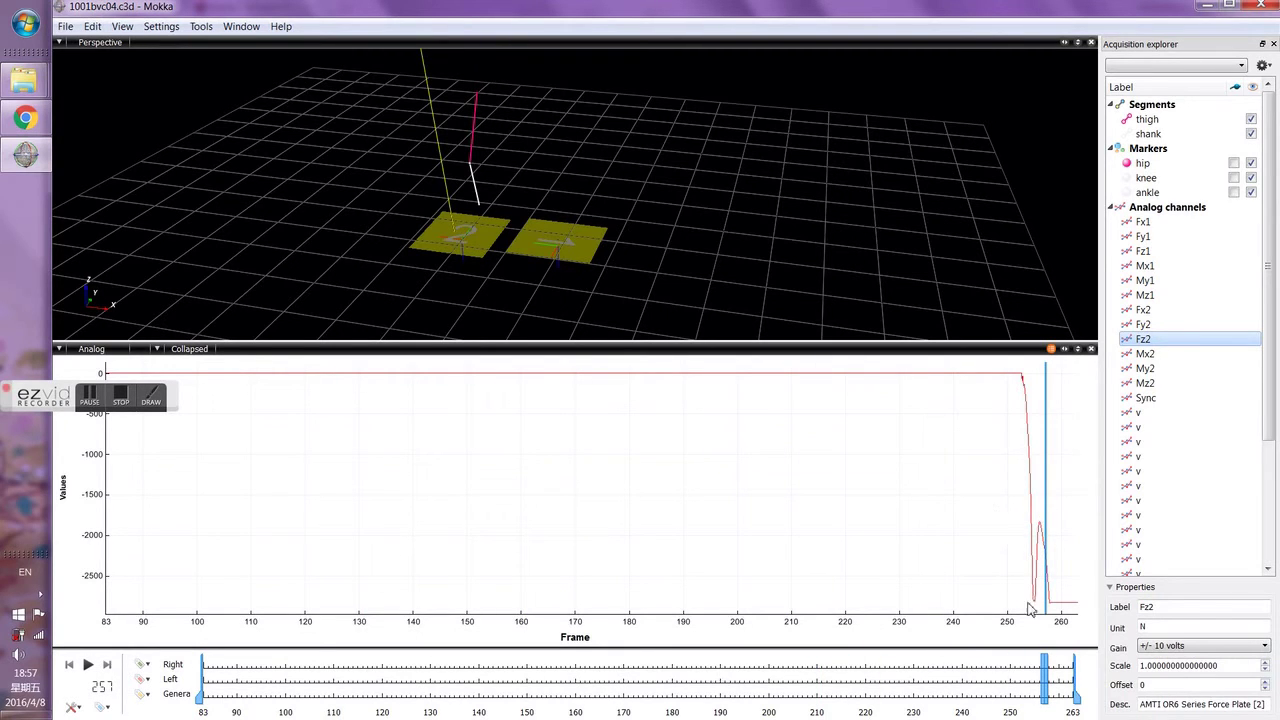
mouse_move(1046, 675)
left_mouse_down()
mouse_move(946, 682)
mouse_move(1070, 686)
mouse_move(1018, 688)
mouse_move(1051, 684)
mouse_move(1040, 685)
left_mouse_up()
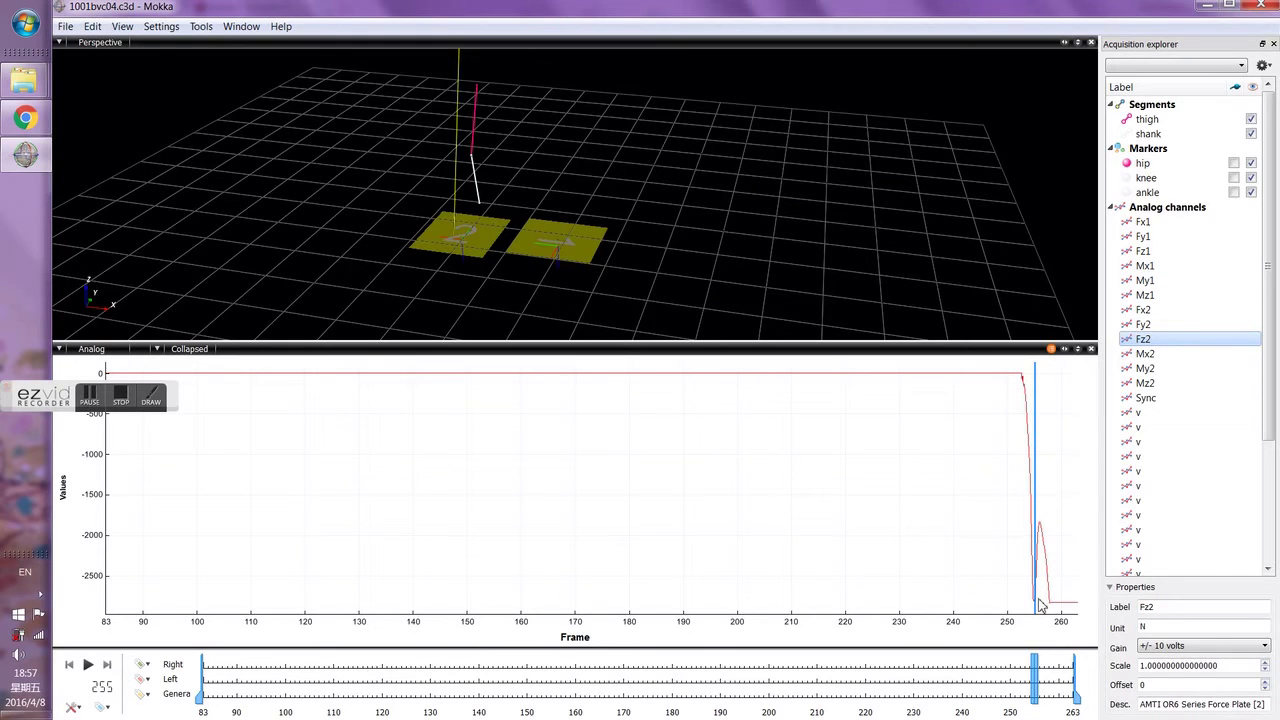
mouse_move(1035, 609)
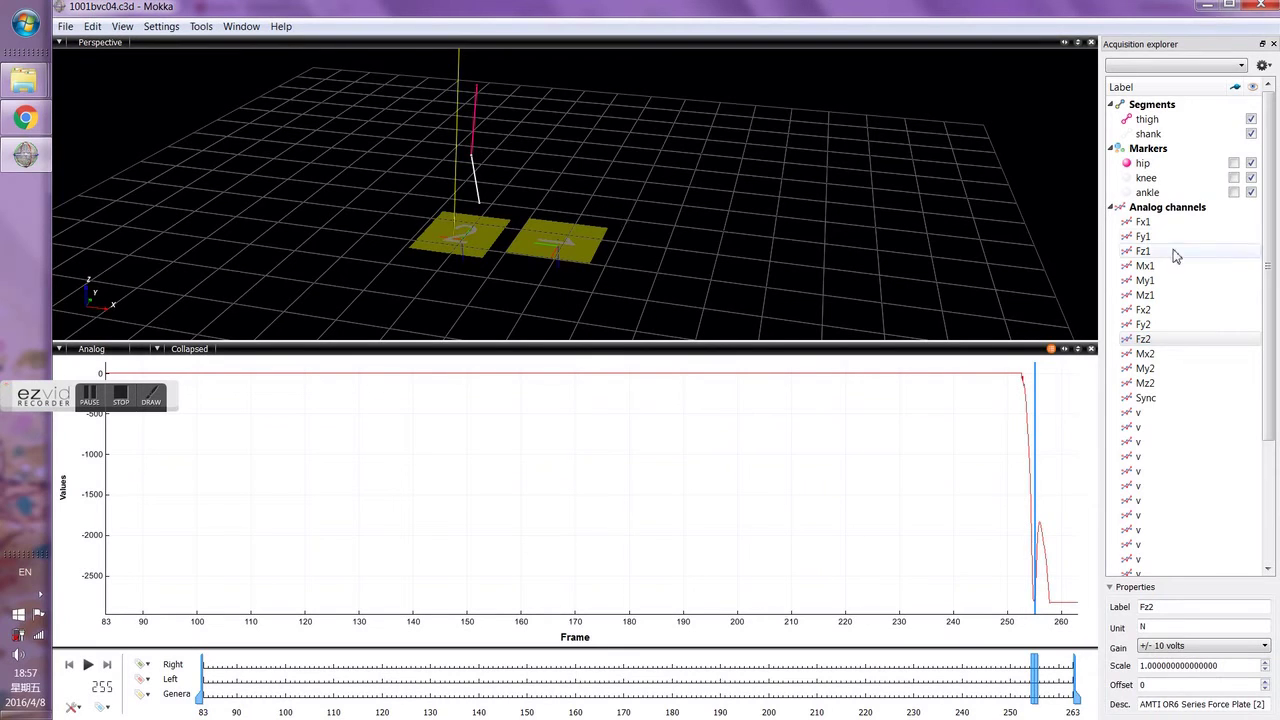
scroll(1148, 395, "down", 3)
scroll(1148, 397, "up", 3)
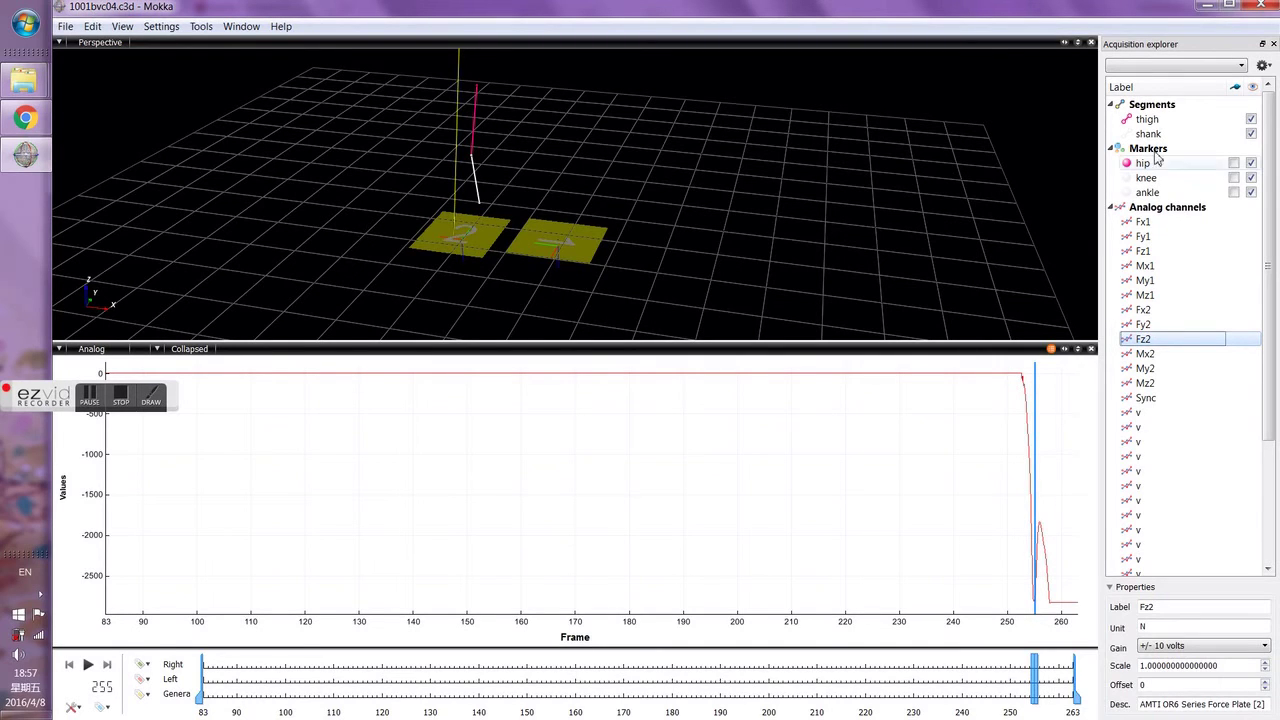
left_click(464, 129)
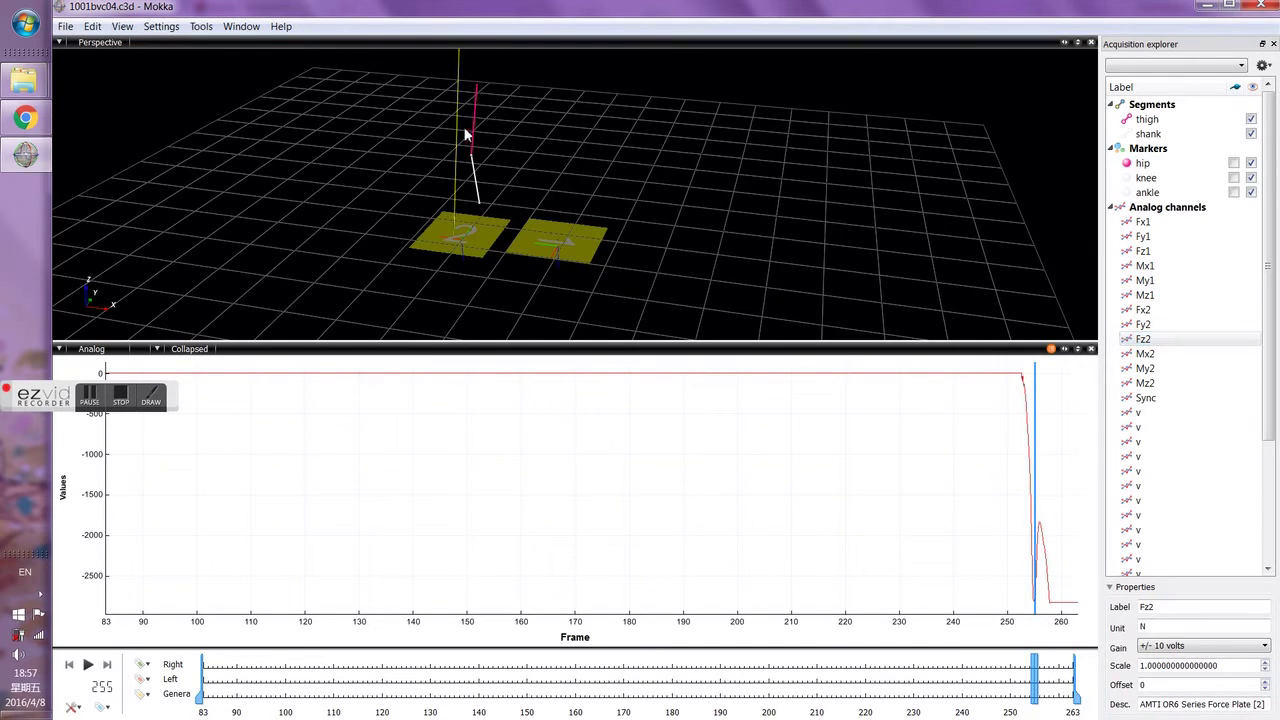
Switch the 3D view to the orthogonal Front view, frame the leg segments and force platforms, and replay the motion
left_click(75, 43)
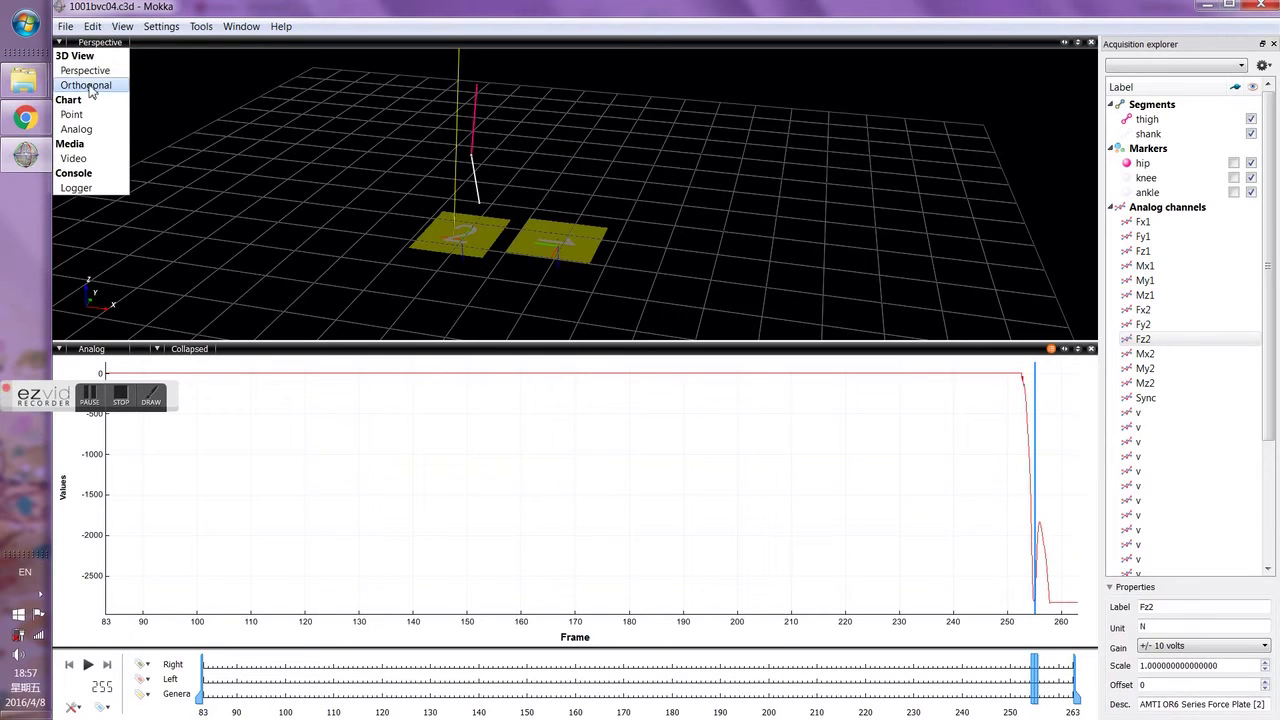
left_click(88, 86)
left_click(174, 43)
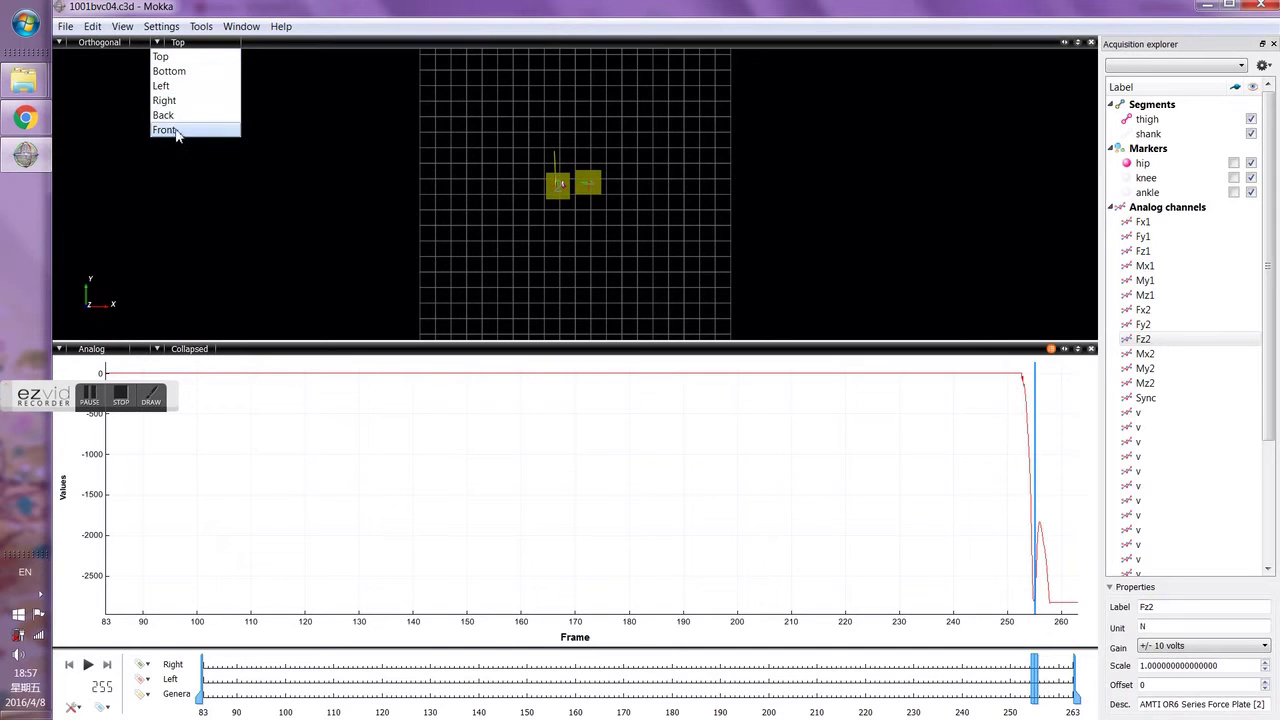
left_click(168, 130)
middle_click_drag(592, 258, 526, 171)
scroll(526, 171, "up", 1)
scroll(490, 245, "up", 3)
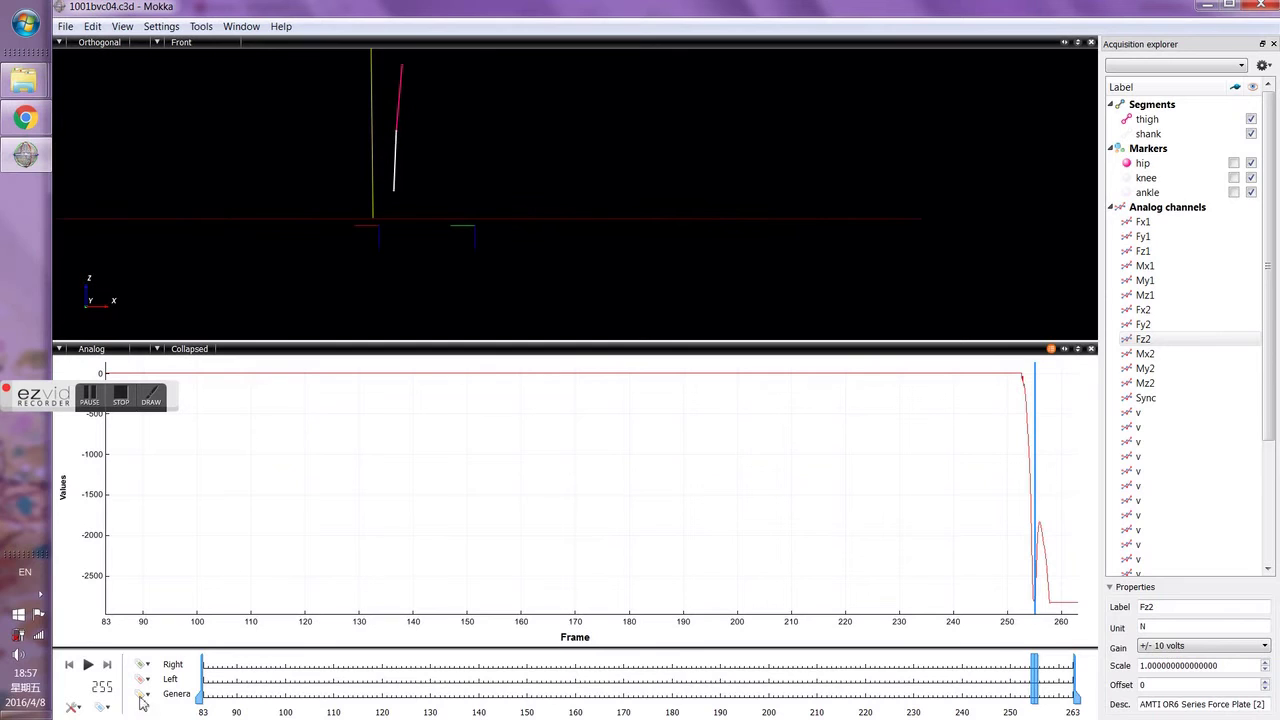
left_click(88, 665)
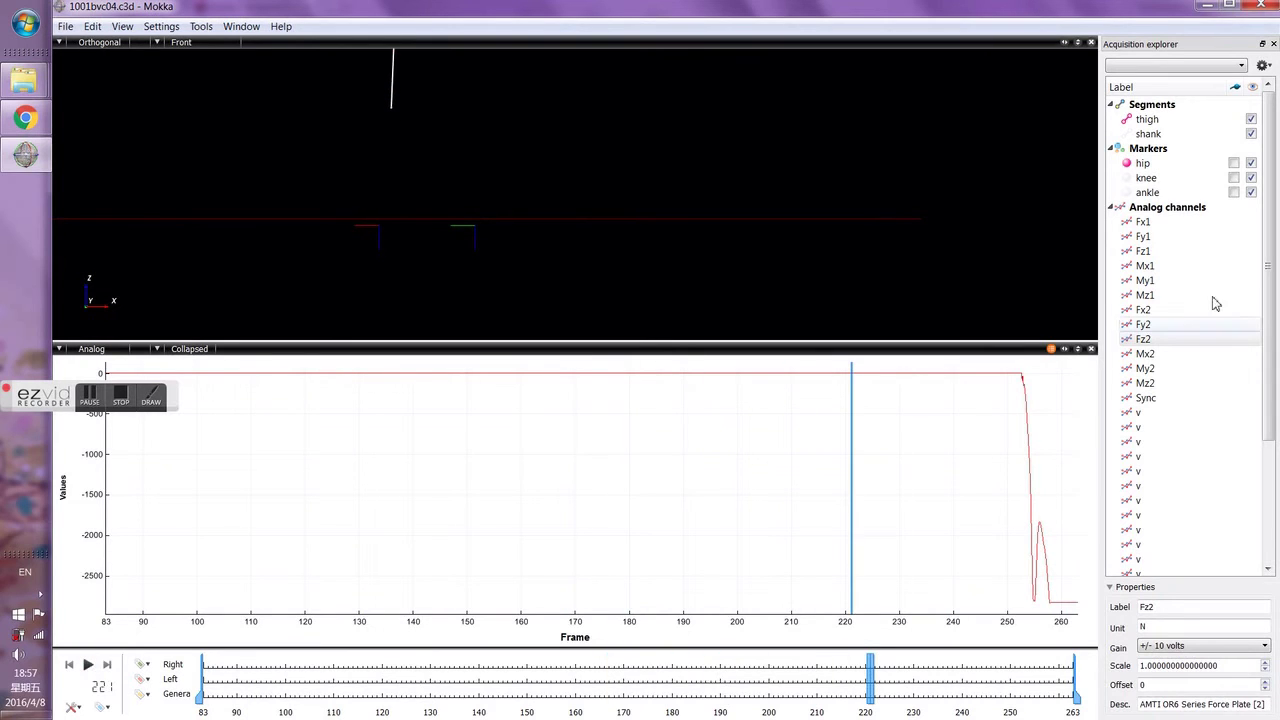
left_click(66, 30)
mouse_move(130, 180)
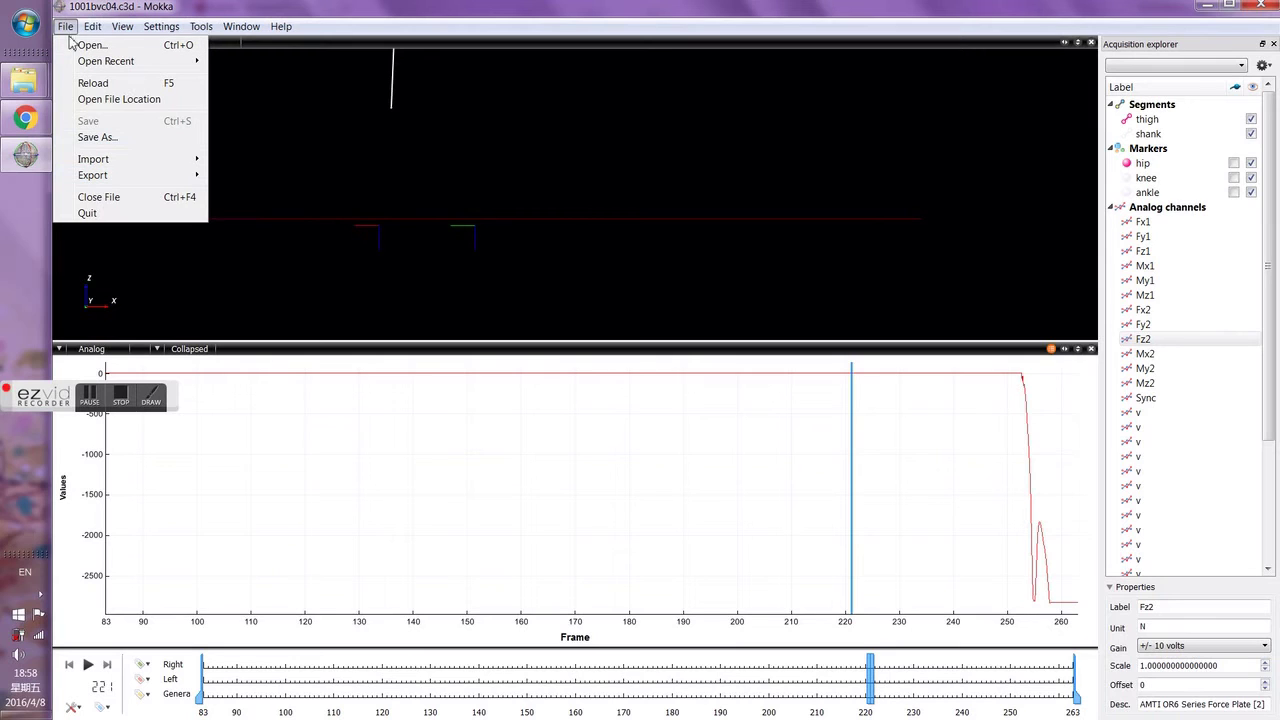
mouse_move(190, 178)
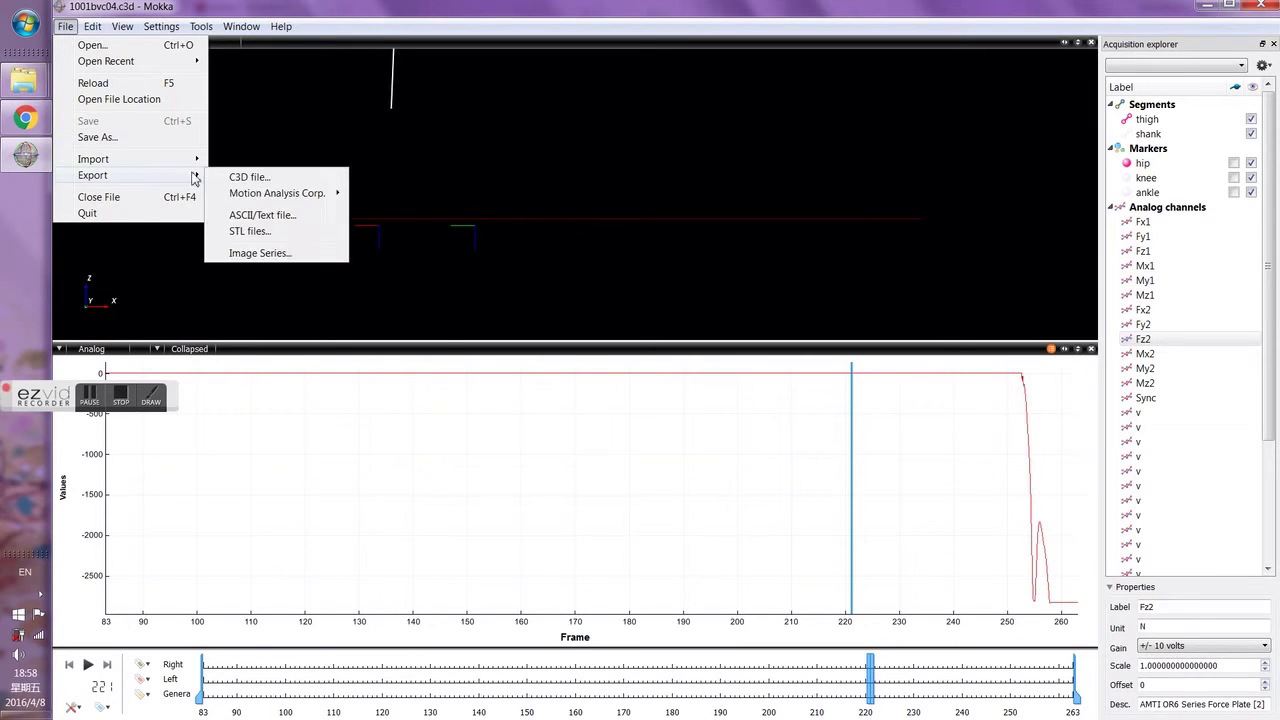
left_click(262, 215)
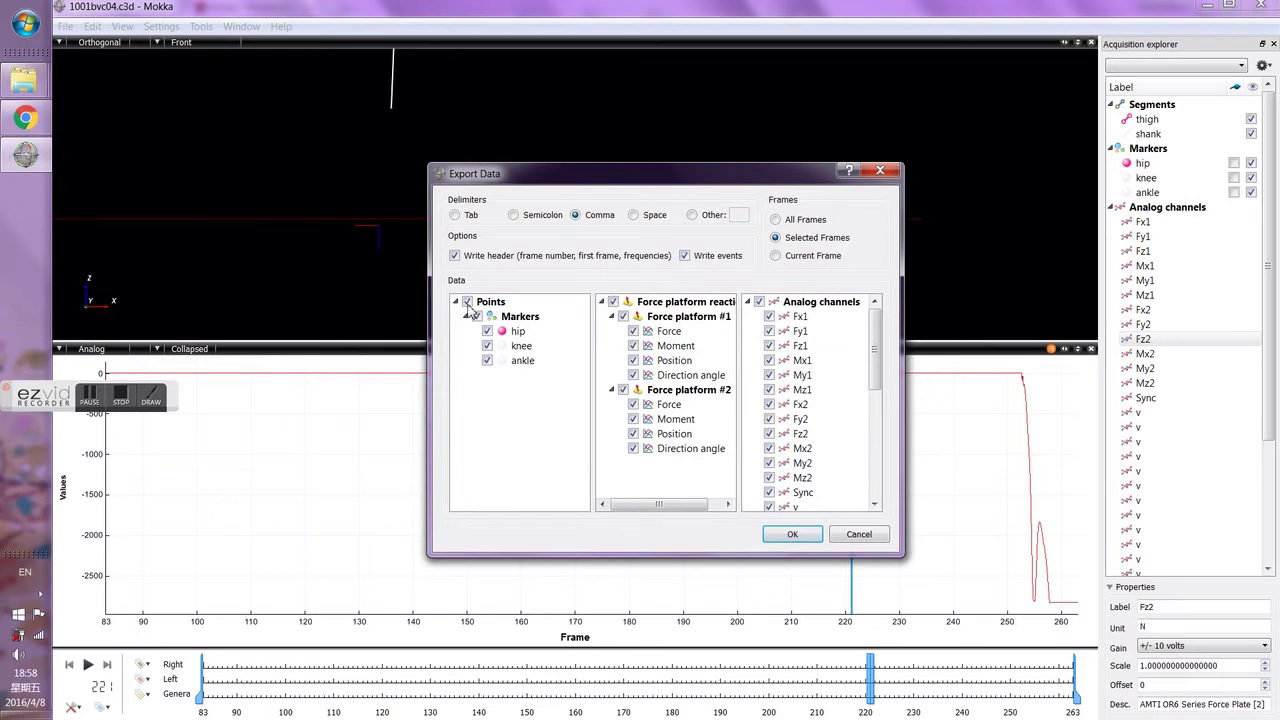
left_click(515, 335)
left_click(518, 347)
left_click(524, 362)
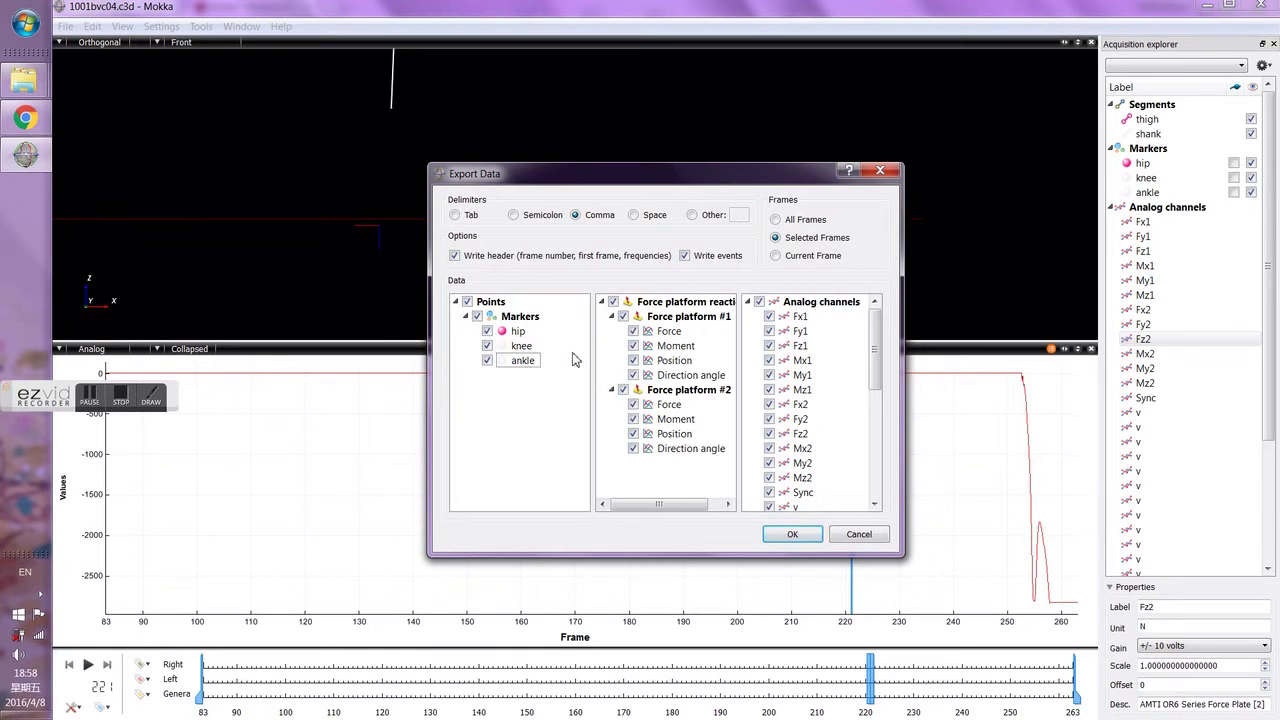
mouse_move(655, 507)
left_mouse_down()
mouse_move(669, 507)
mouse_move(648, 508)
left_mouse_up()
left_click(614, 302)
left_click(614, 302)
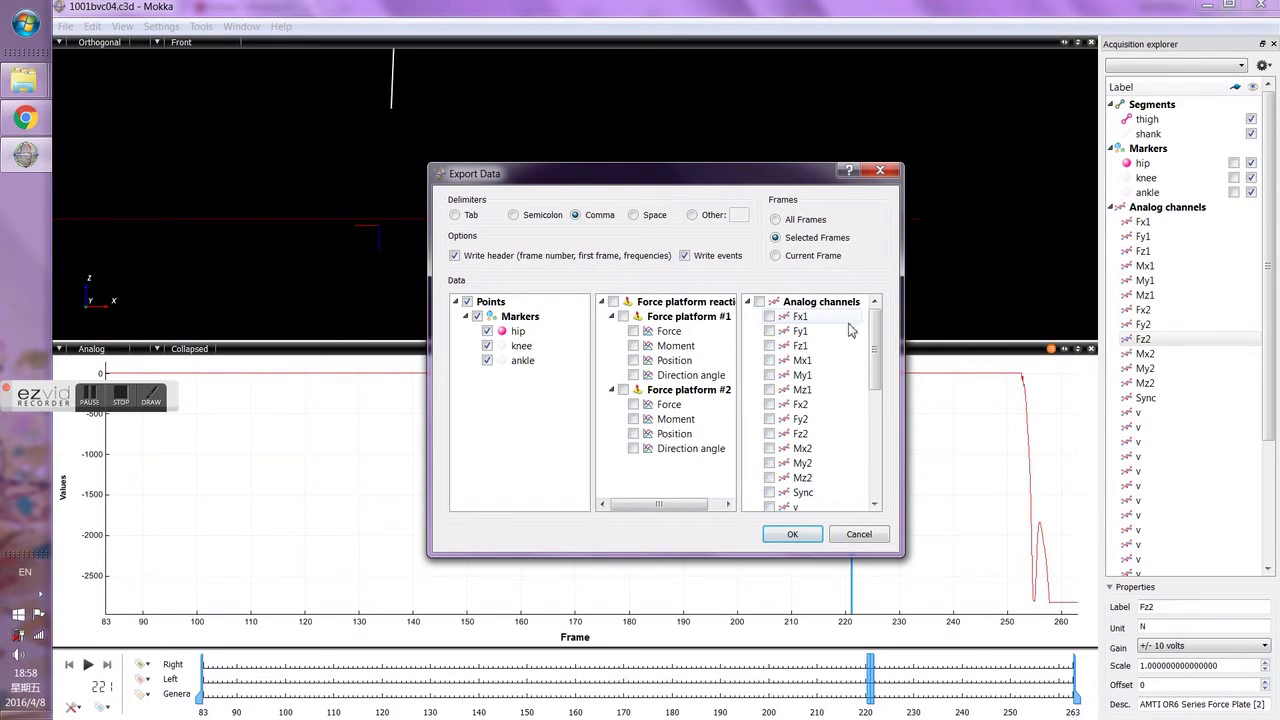
scroll(876, 347, "down", 1)
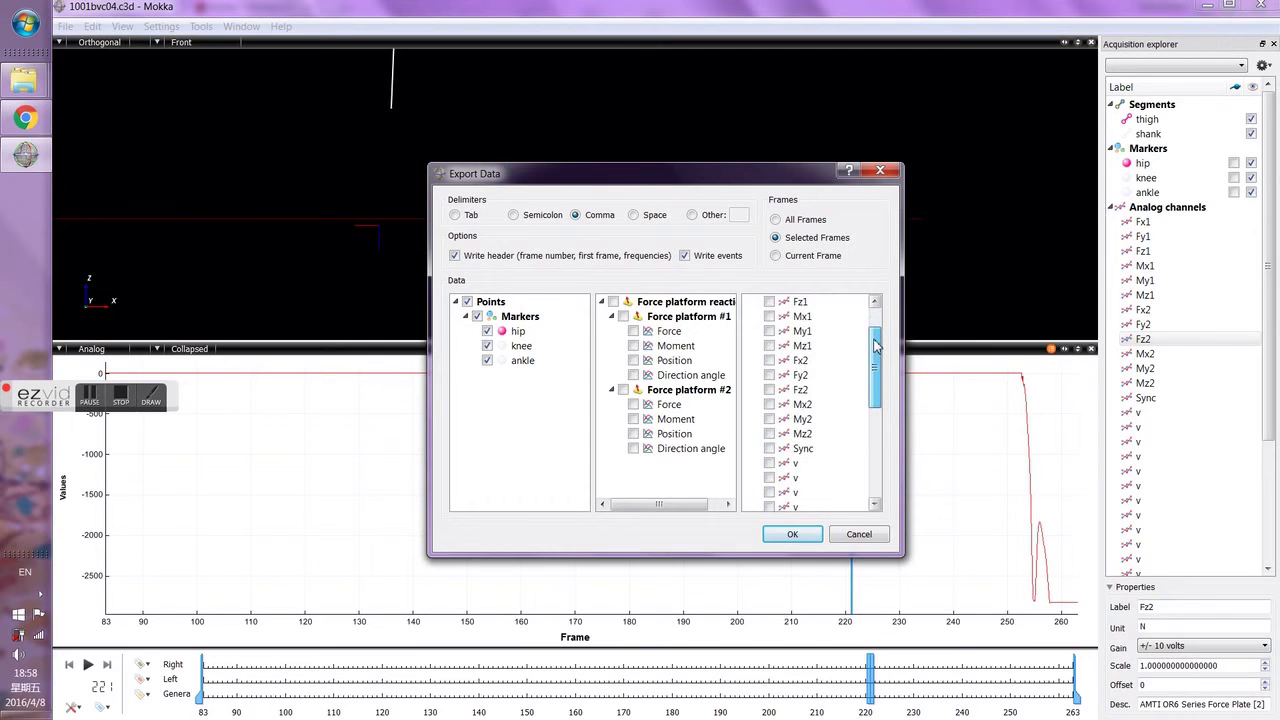
left_click(769, 389)
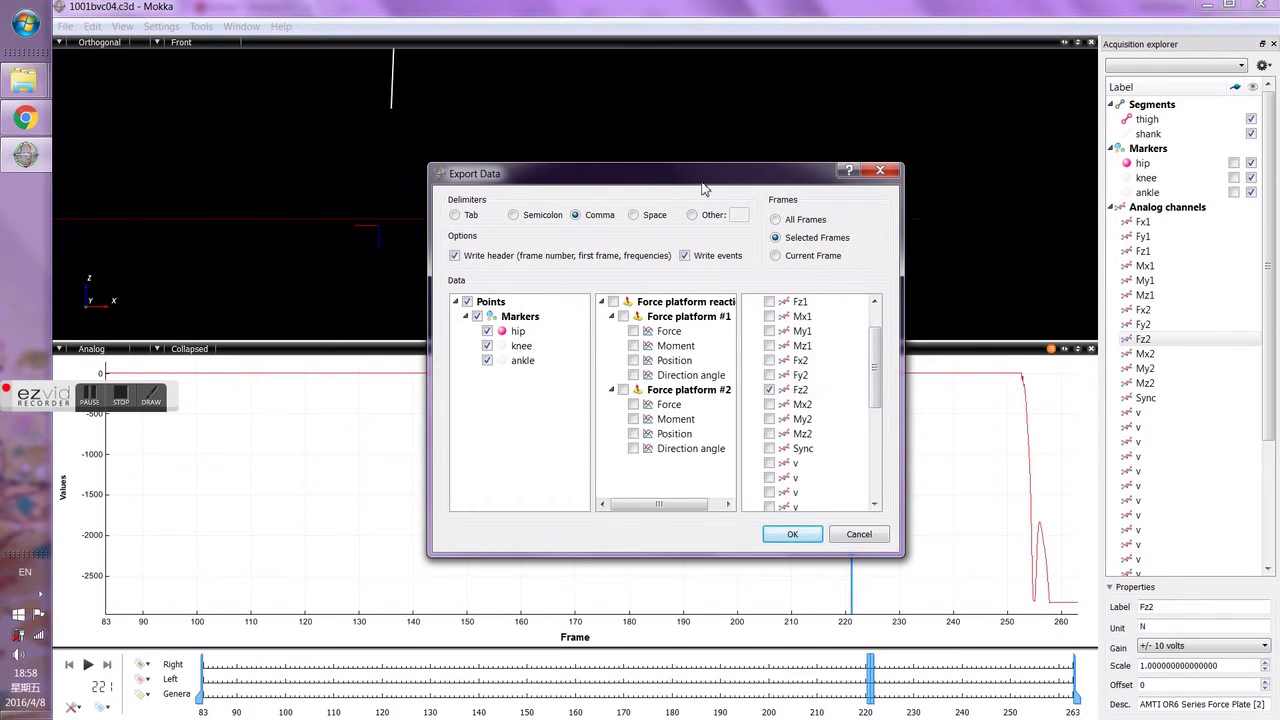
left_click_drag(703, 189, 811, 131)
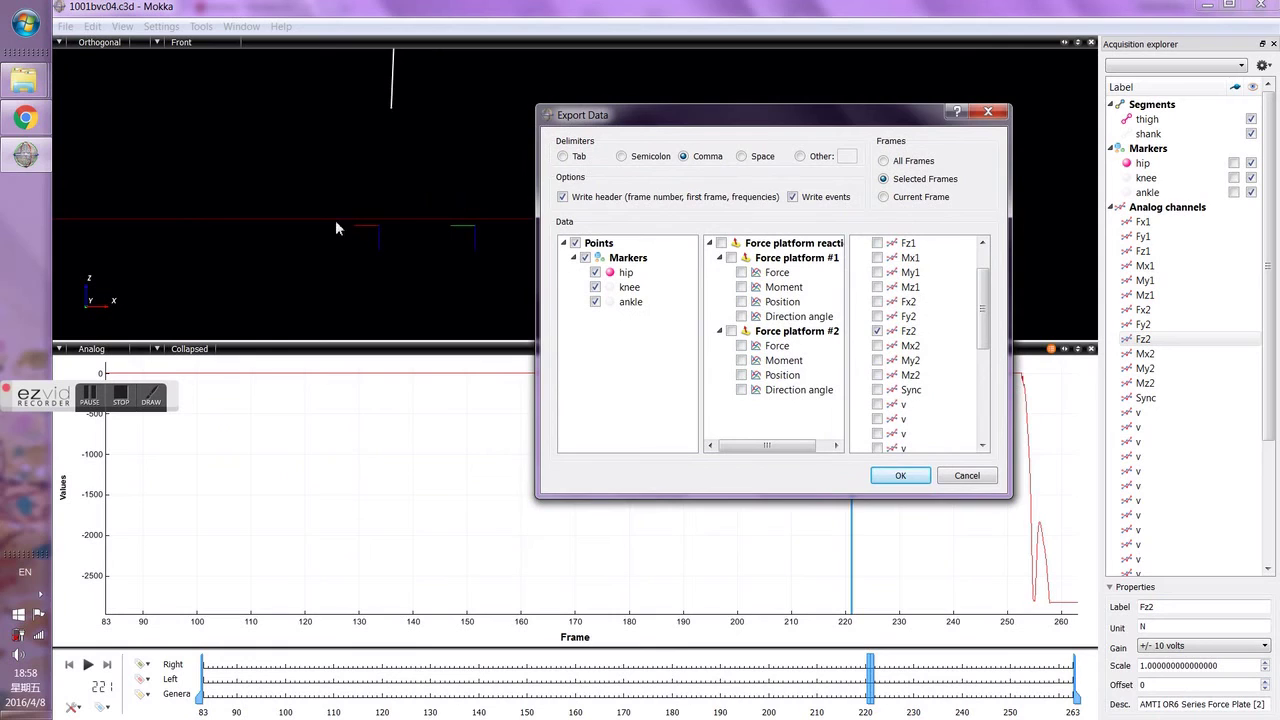
left_click_drag(983, 318, 983, 360)
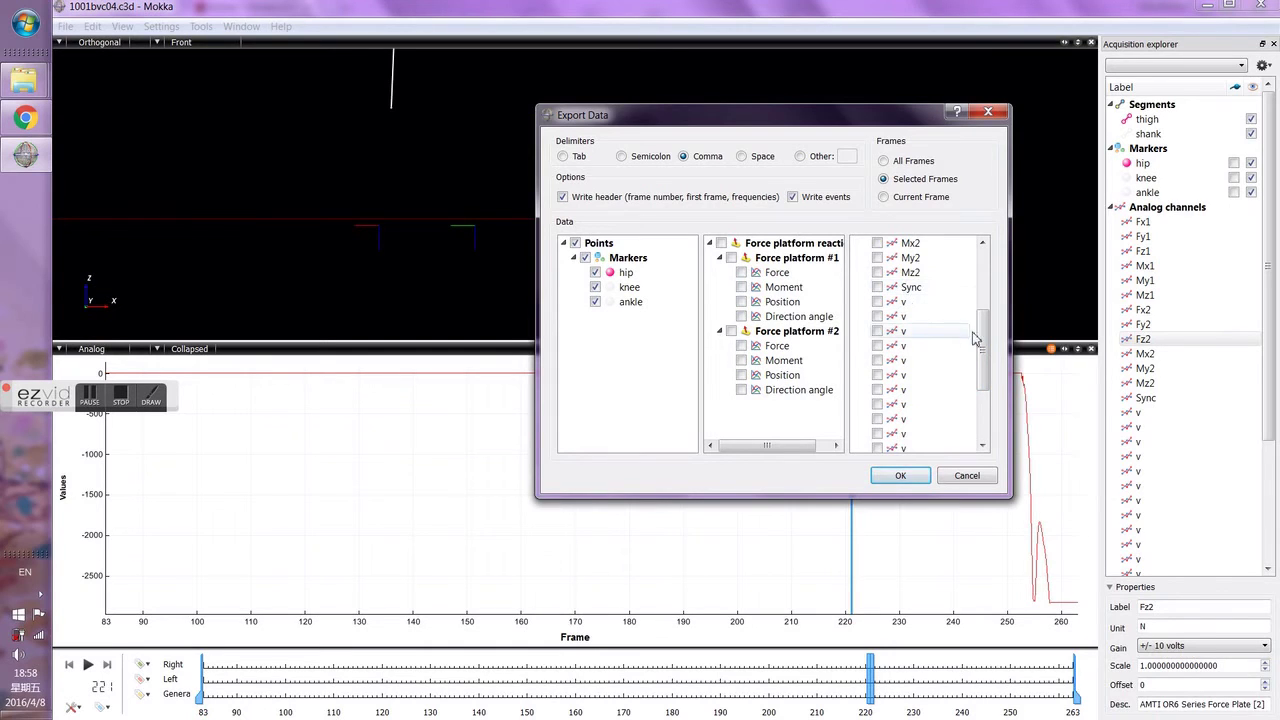
mouse_move(986, 340)
left_mouse_down()
mouse_move(988, 380)
mouse_move(988, 346)
left_mouse_up()
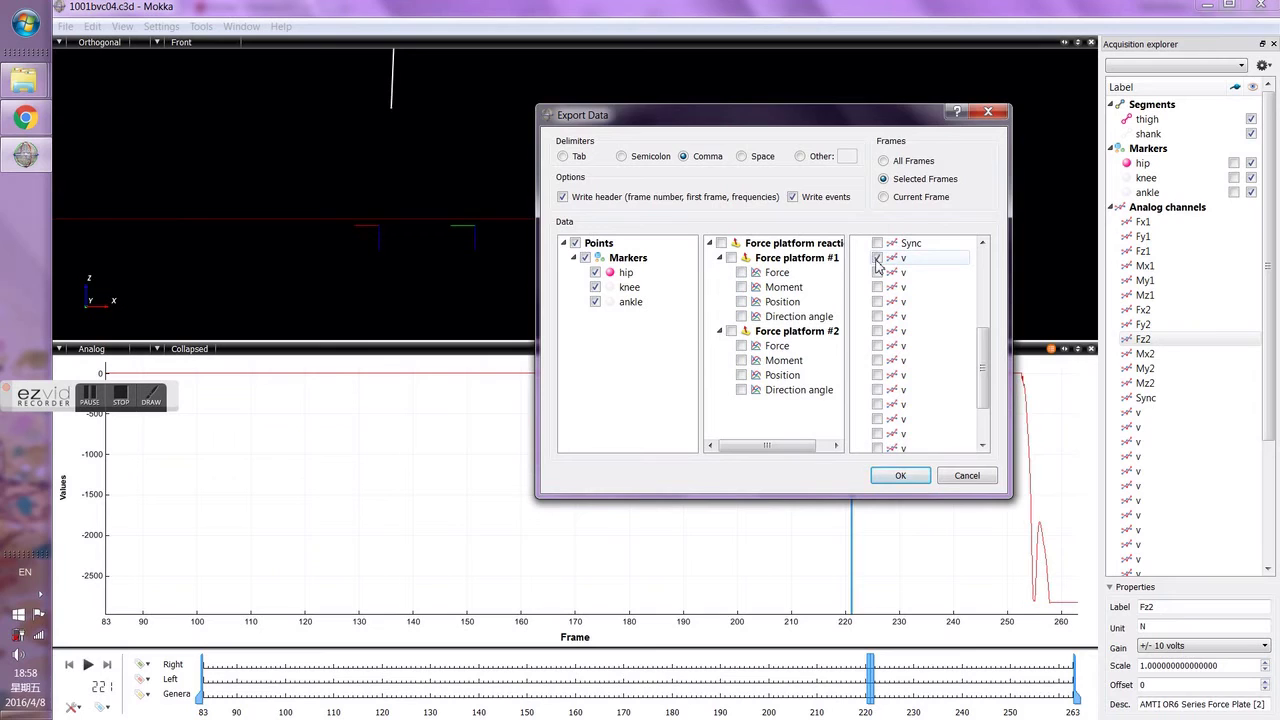
left_click_drag(985, 368, 982, 337)
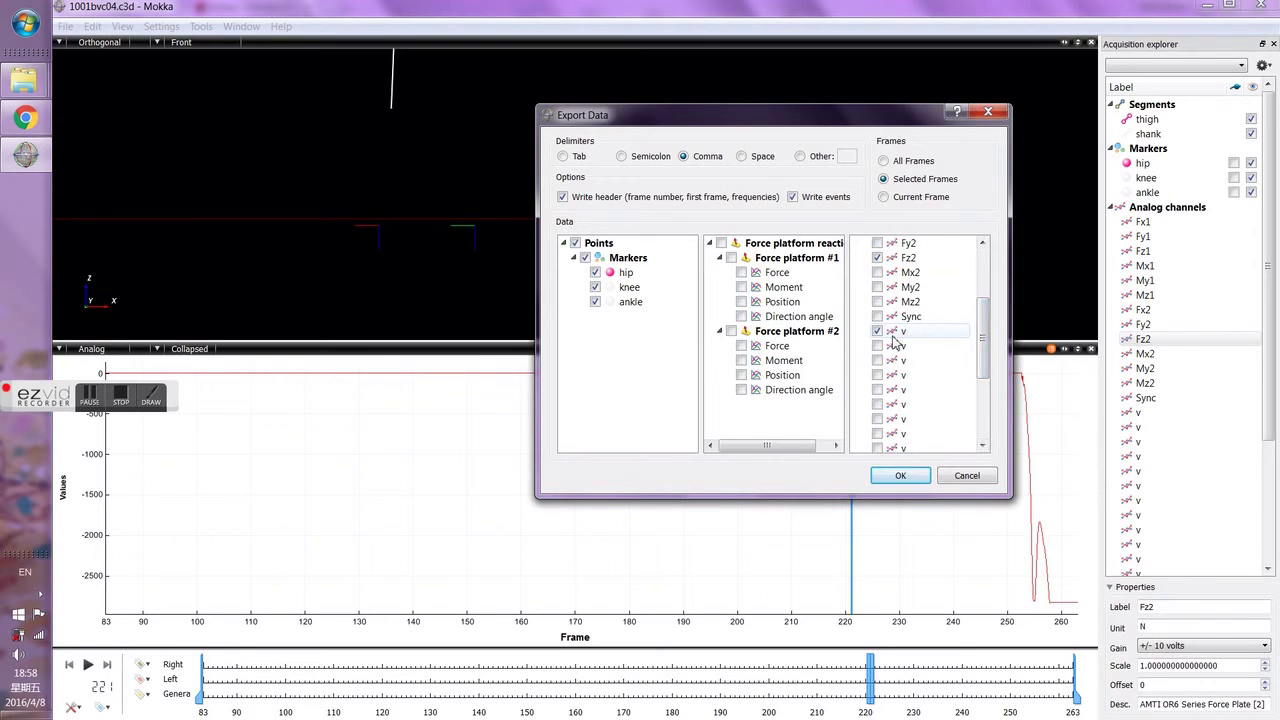
left_click(963, 479)
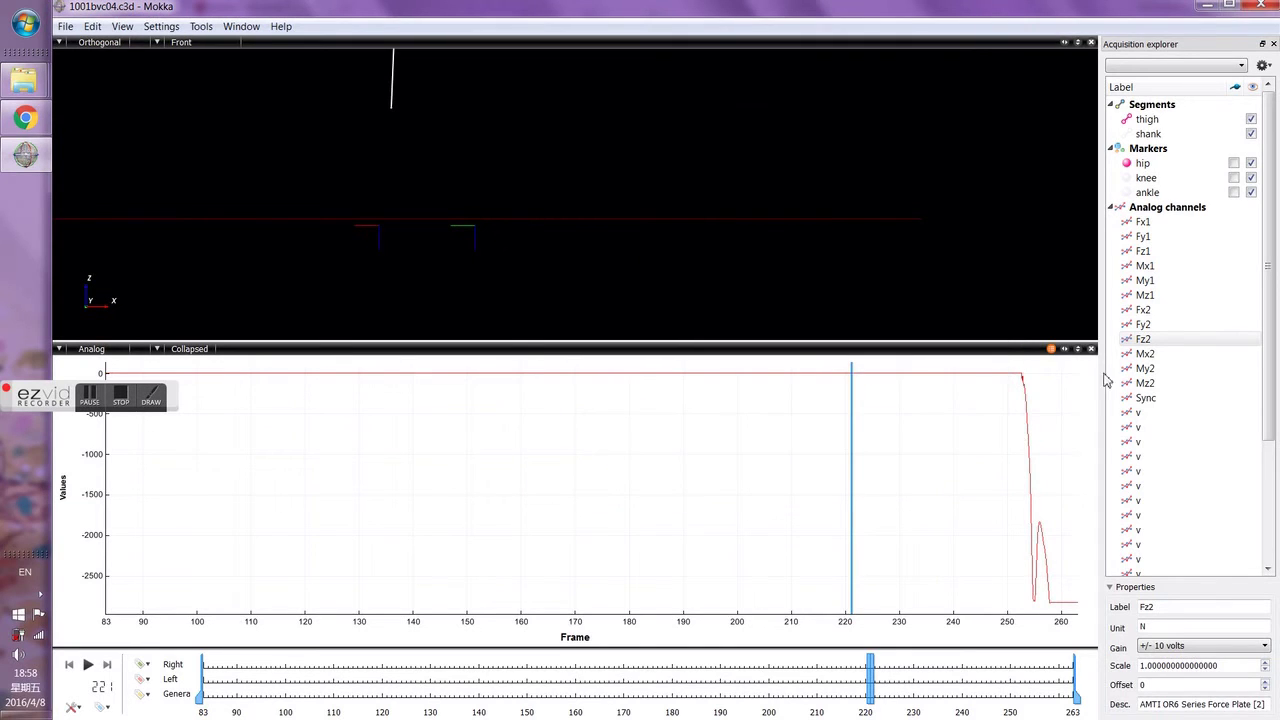
Replace the Fz2 curve in the Analog chart with the first v channel (EMG1) and move the timeline to frame 245
right_click(528, 448)
left_click(572, 508)
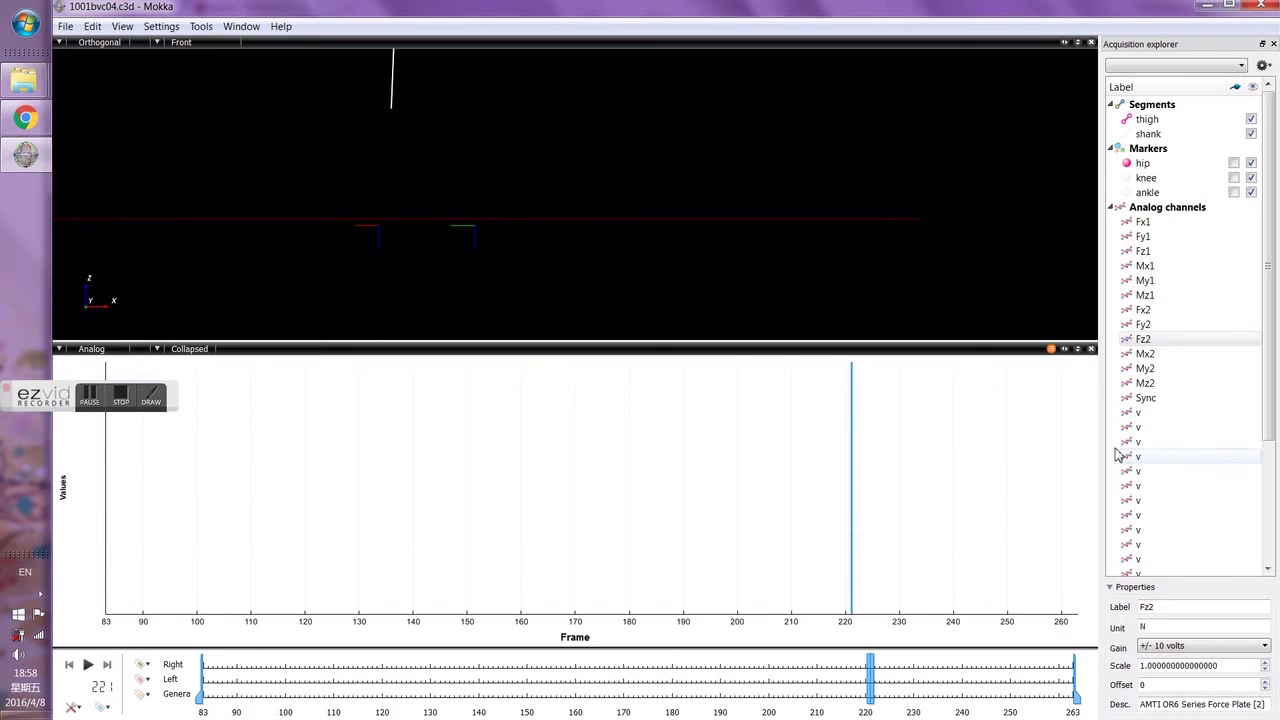
left_click_drag(1135, 412, 759, 490)
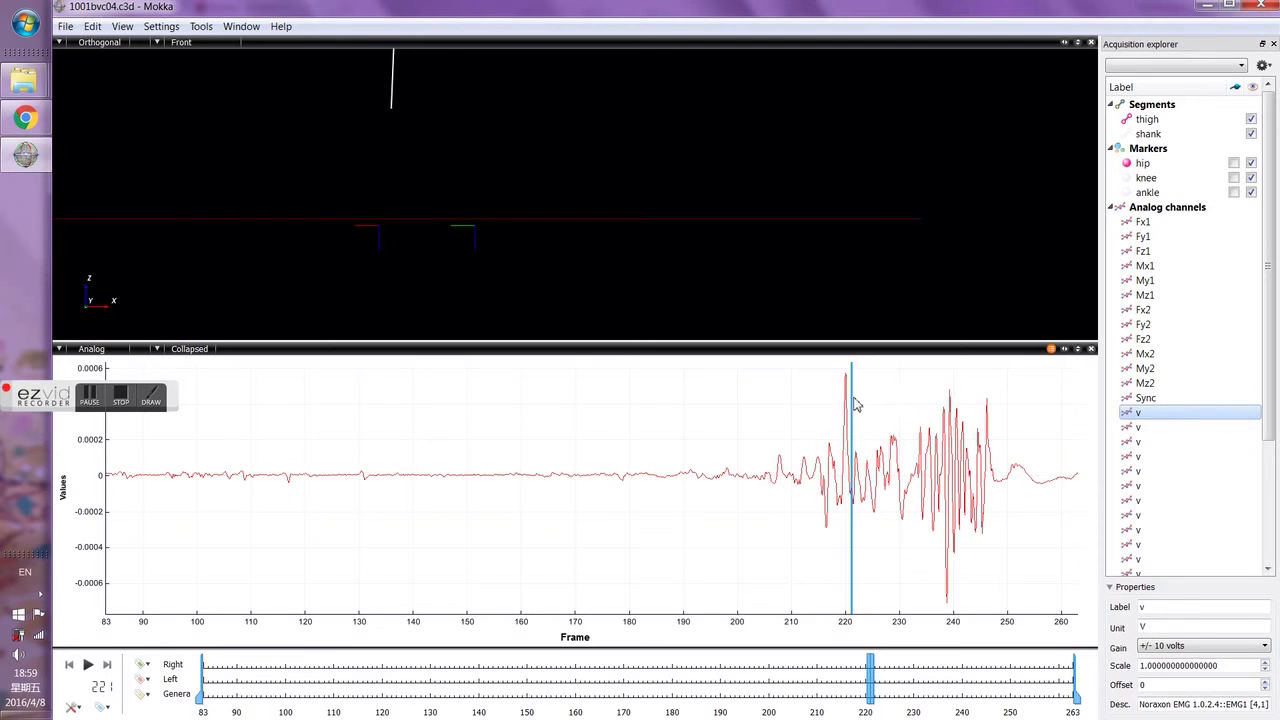
left_click_drag(870, 680, 985, 648)
Clear the EMG1 curve from the Analog chart and plot the second v channel (EMG10)
left_click(1138, 427)
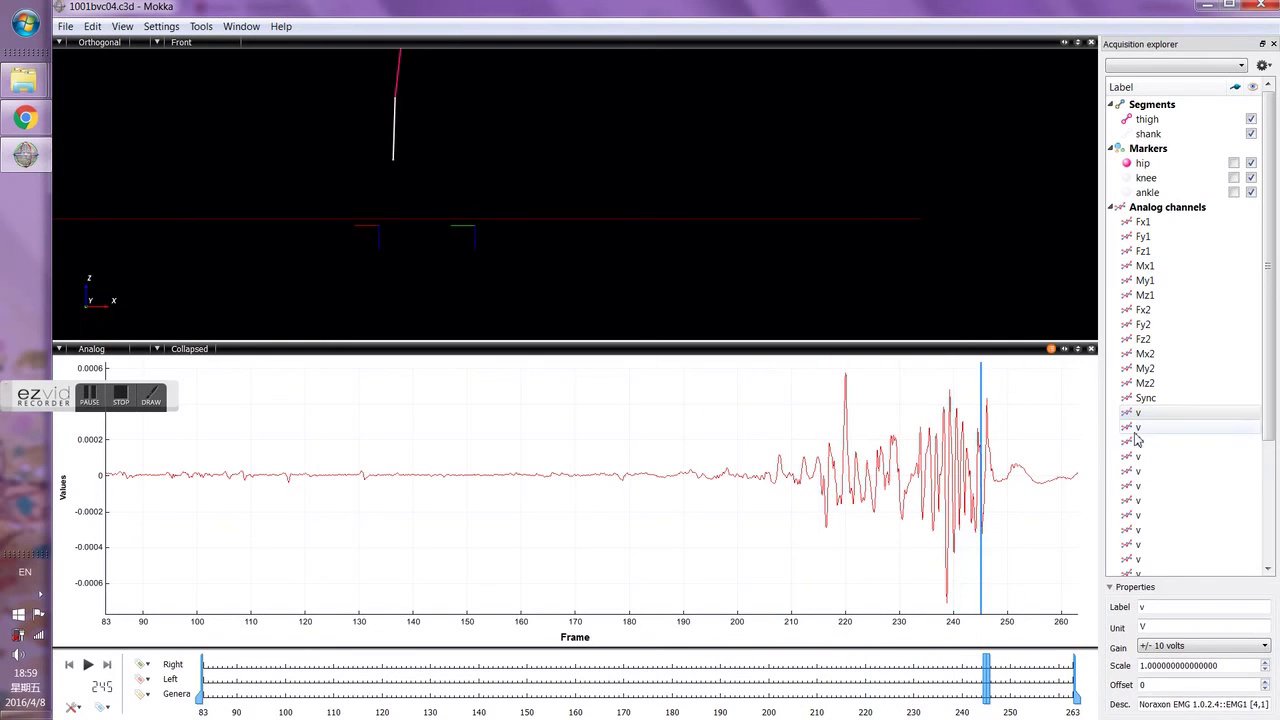
right_click(1060, 439)
left_click(1092, 505)
left_click_drag(1136, 432, 1142, 435)
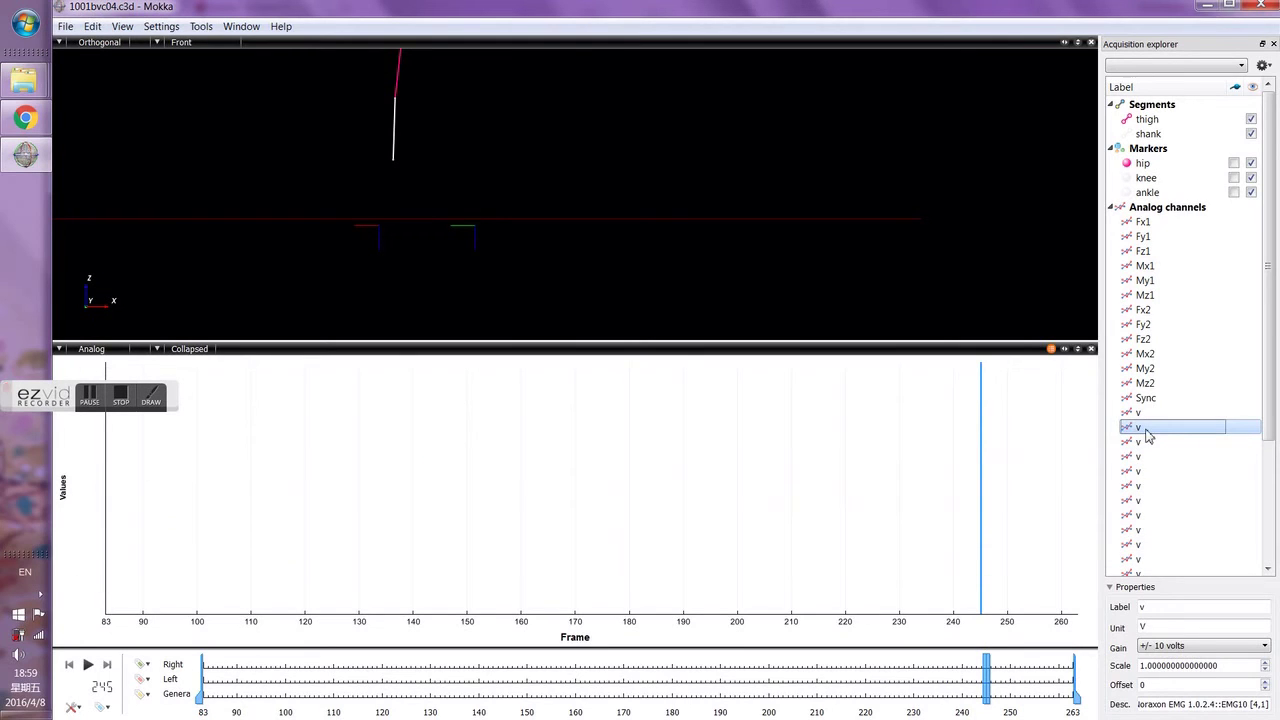
left_click_drag(1147, 435, 793, 467)
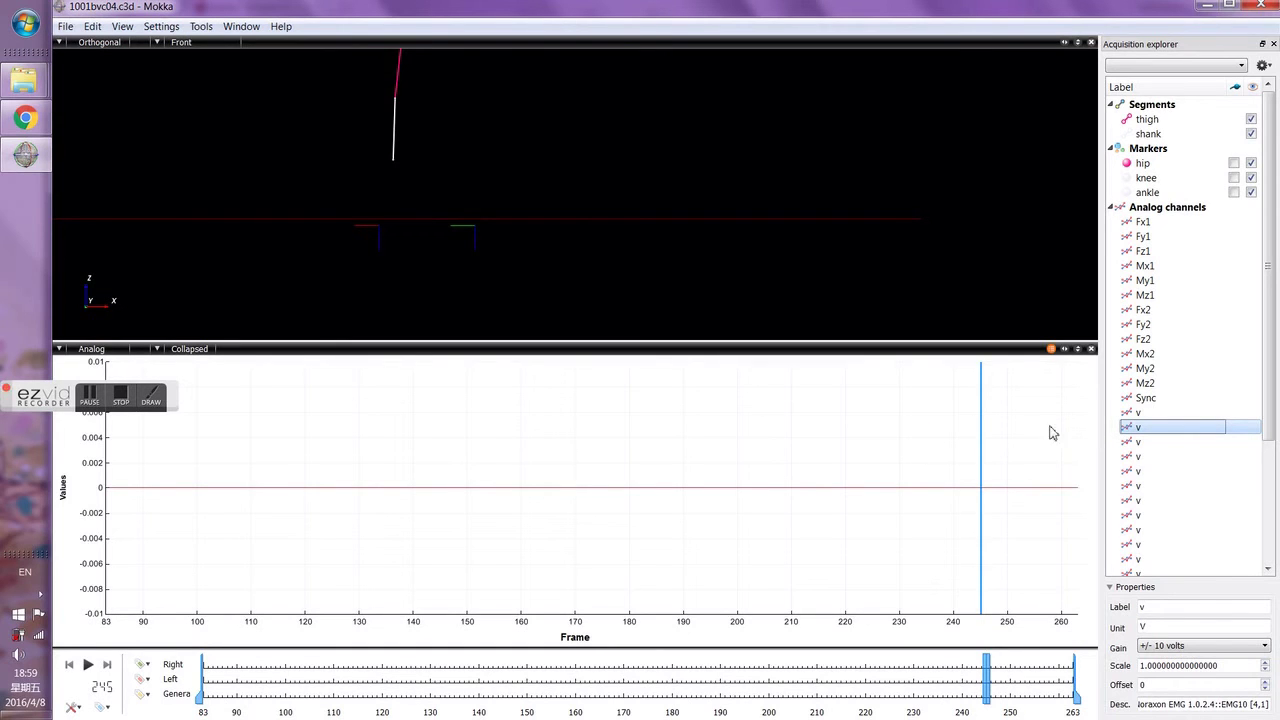
Set up an ASCII/Text export of the three markers, Fz2 and the first v channel for all frames, excluding force platform reactions and events
left_click(65, 27)
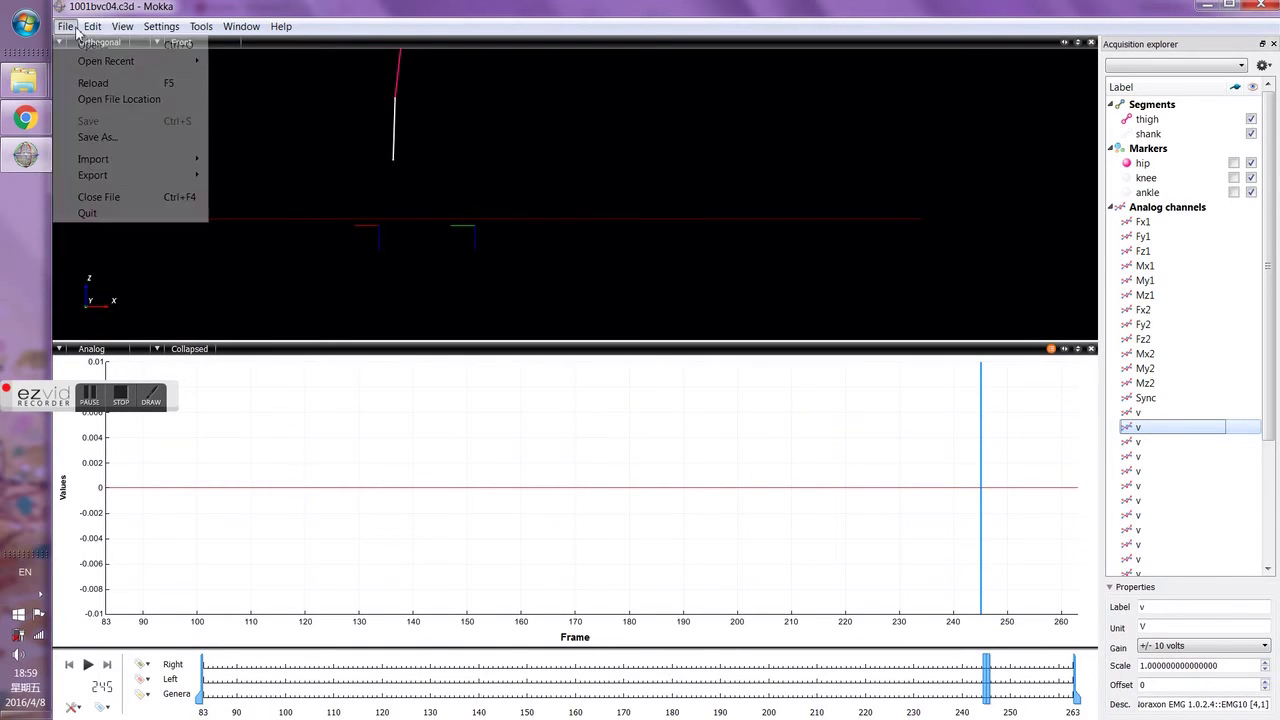
mouse_move(143, 170)
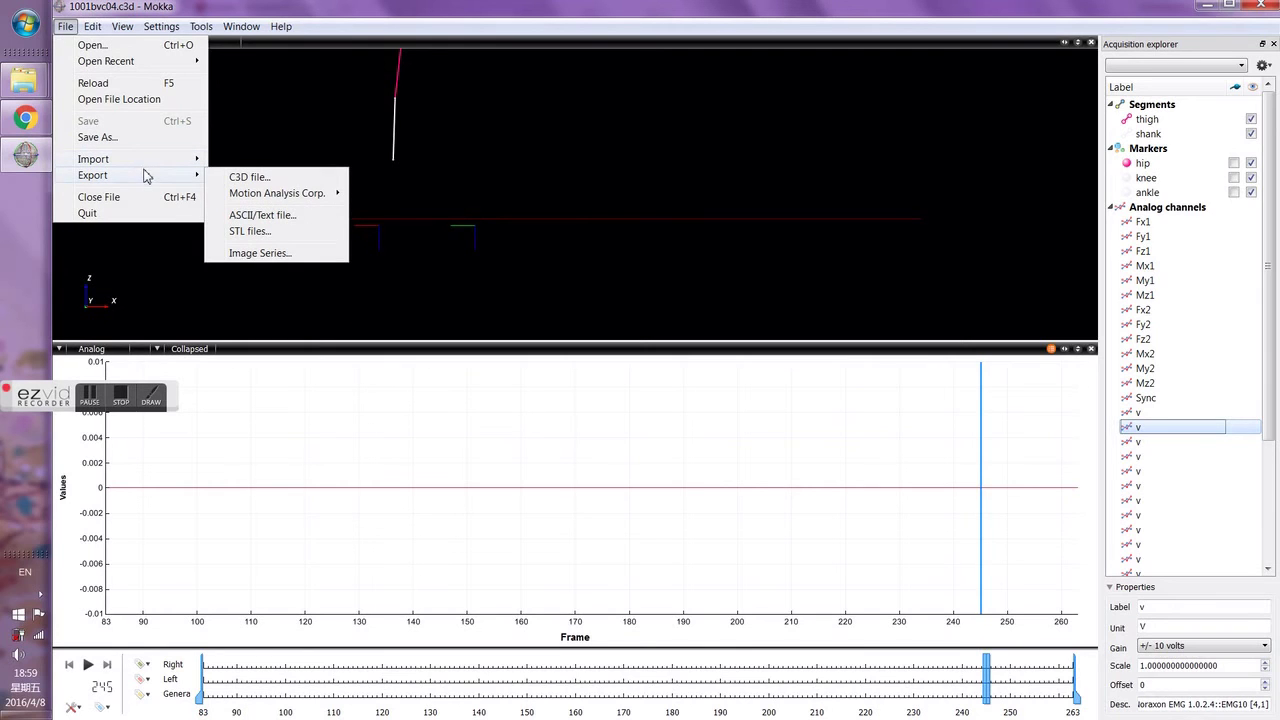
left_click(262, 215)
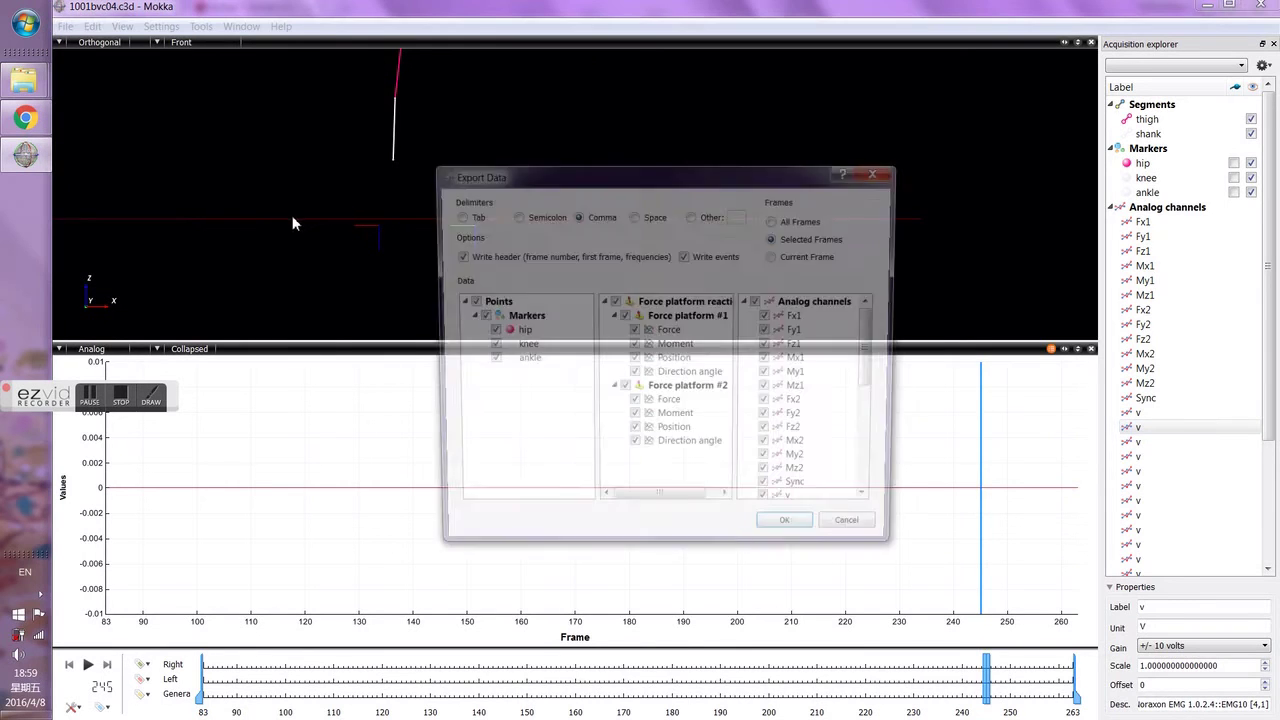
left_click(613, 301)
left_click(759, 301)
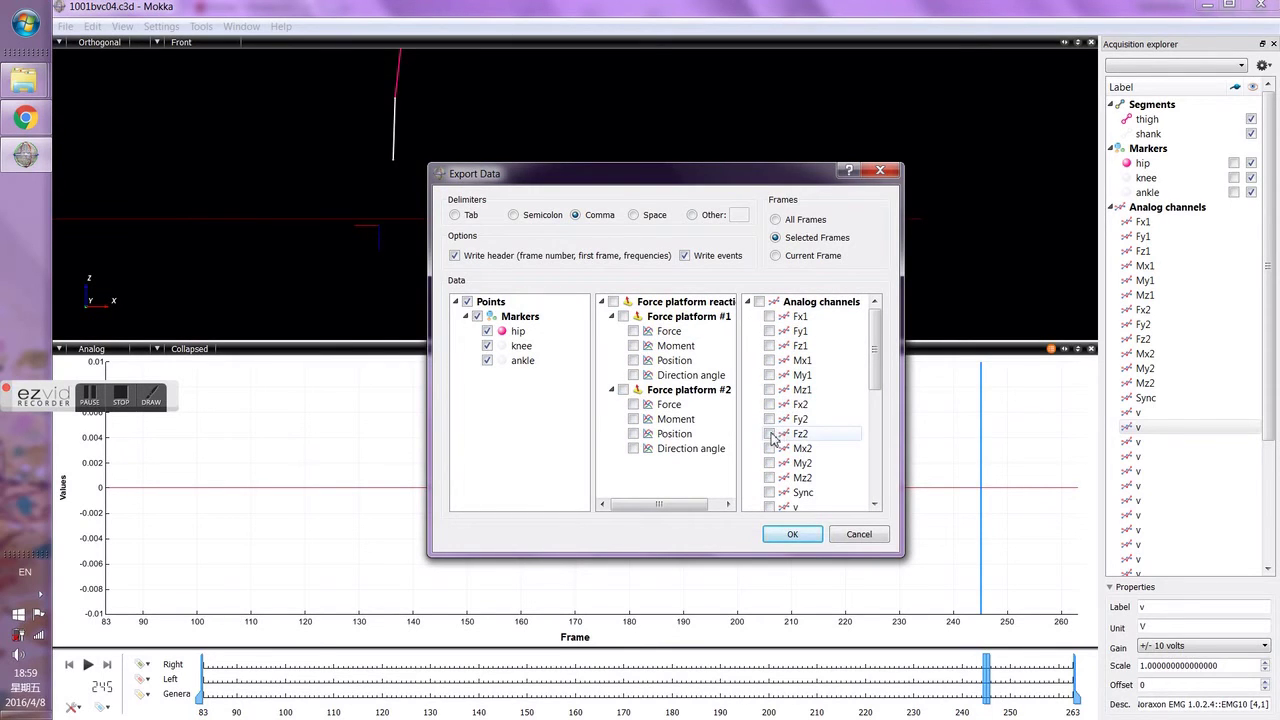
scroll(775, 475, "down", 3)
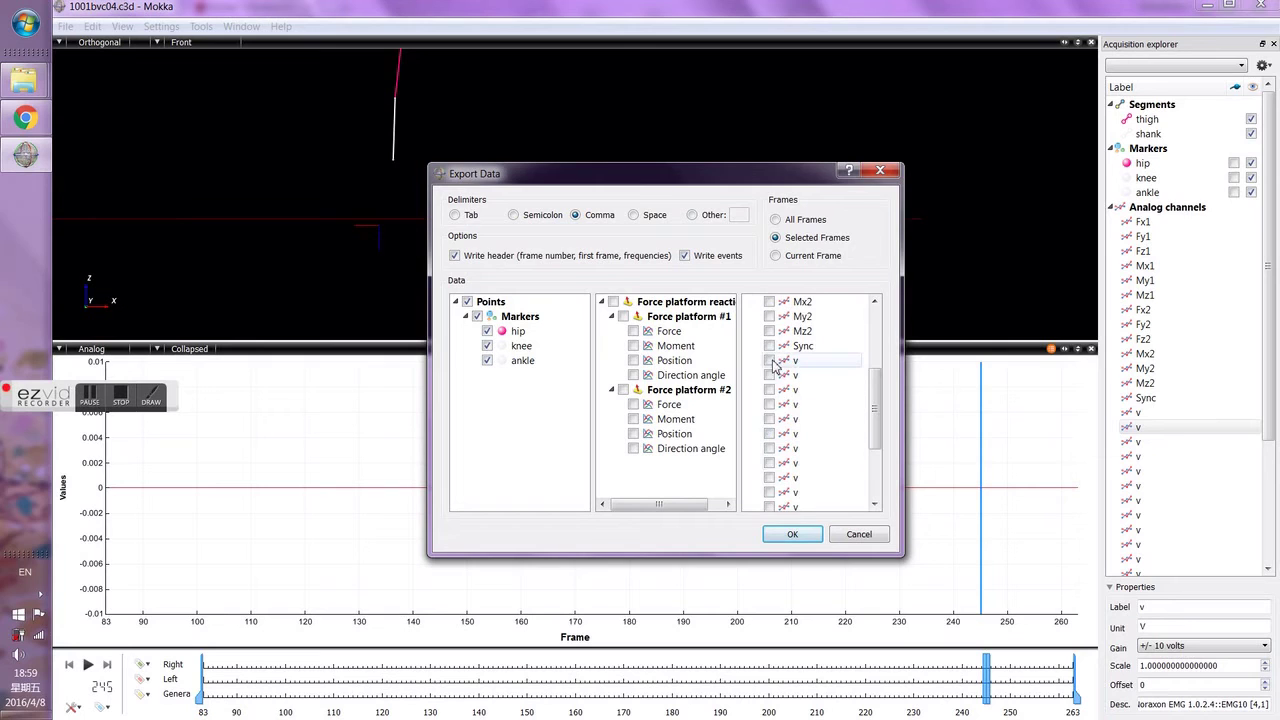
scroll(773, 366, "up", 3)
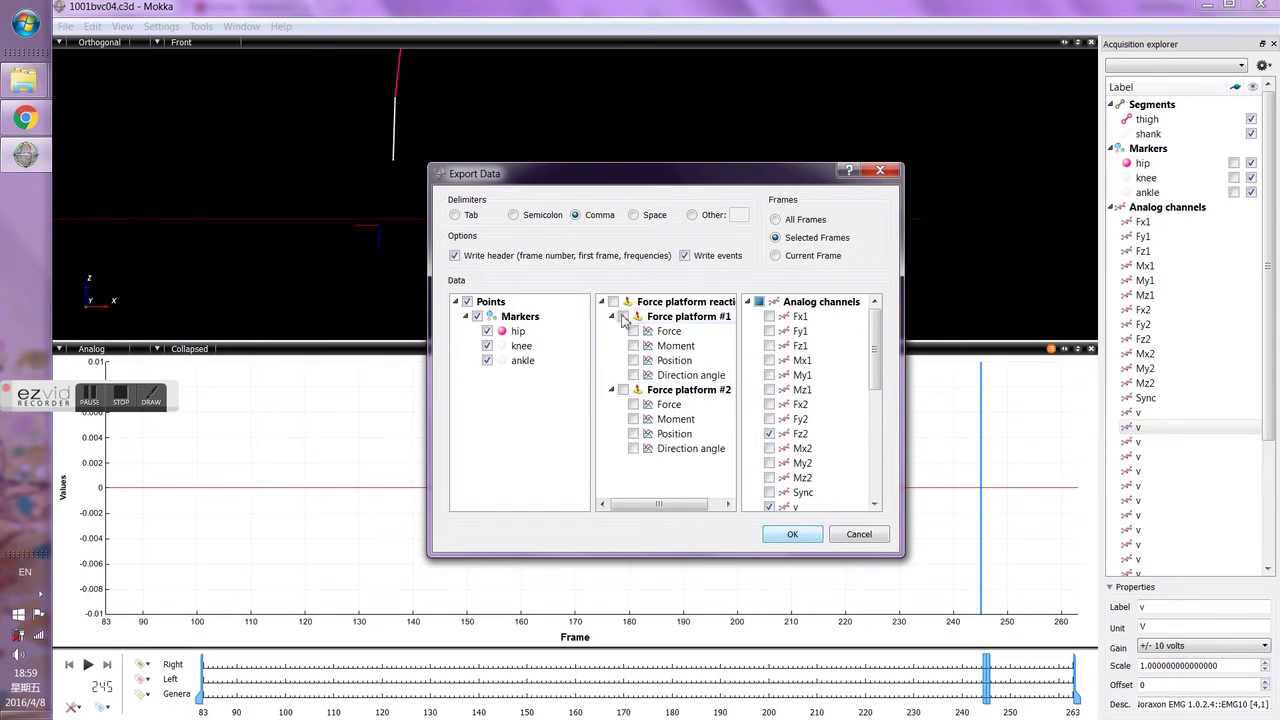
left_click(684, 256)
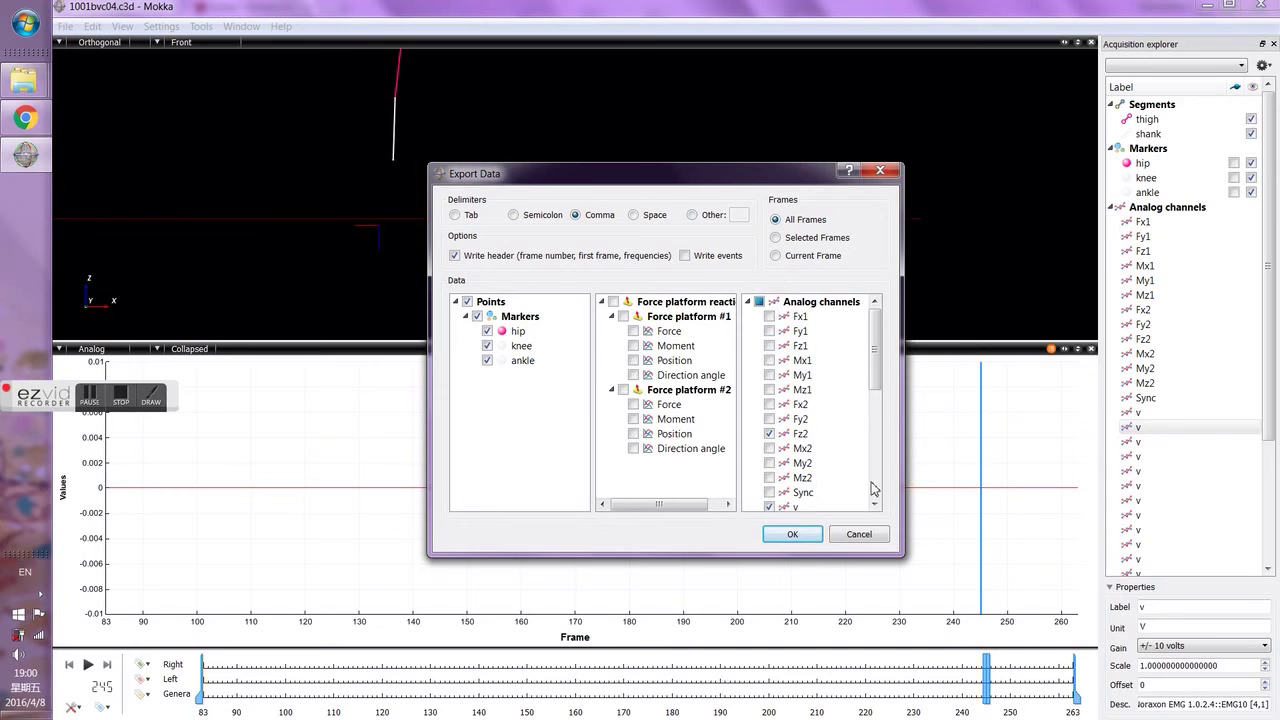
Confirm the export settings and save the data as 1001bvc04.csv in the biodynamics course demo data folder
left_click(793, 535)
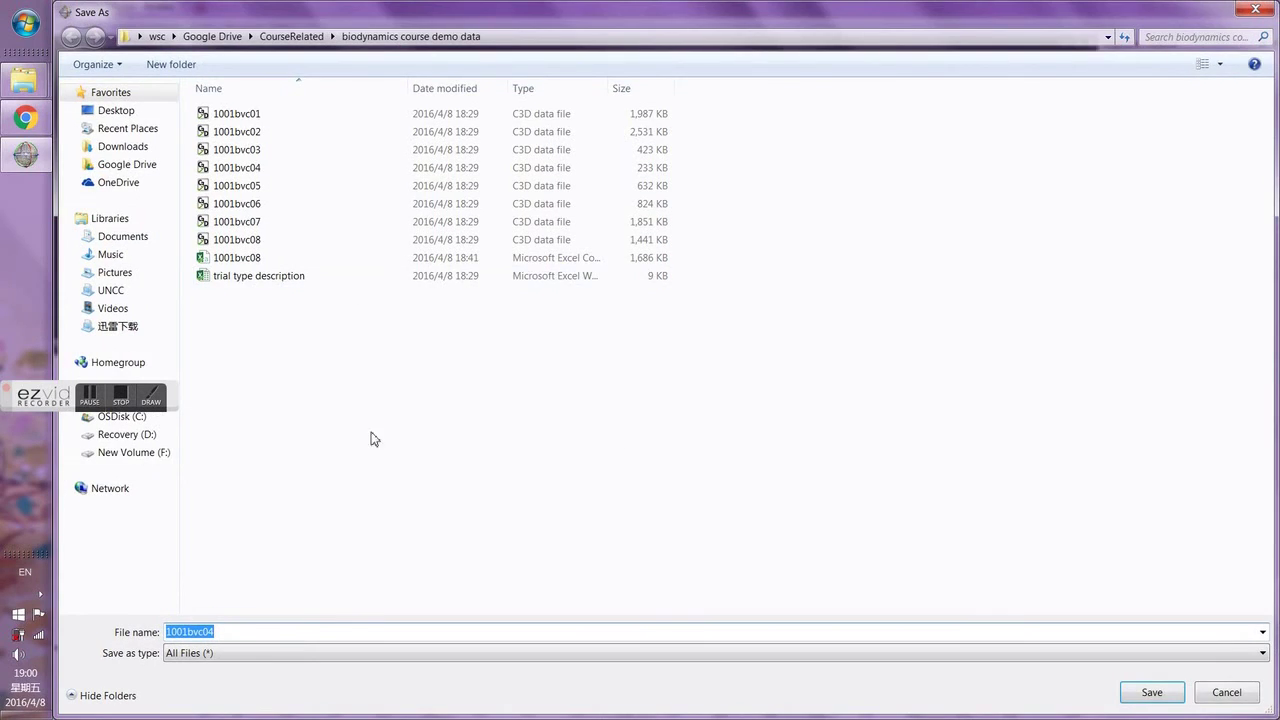
left_click(271, 631)
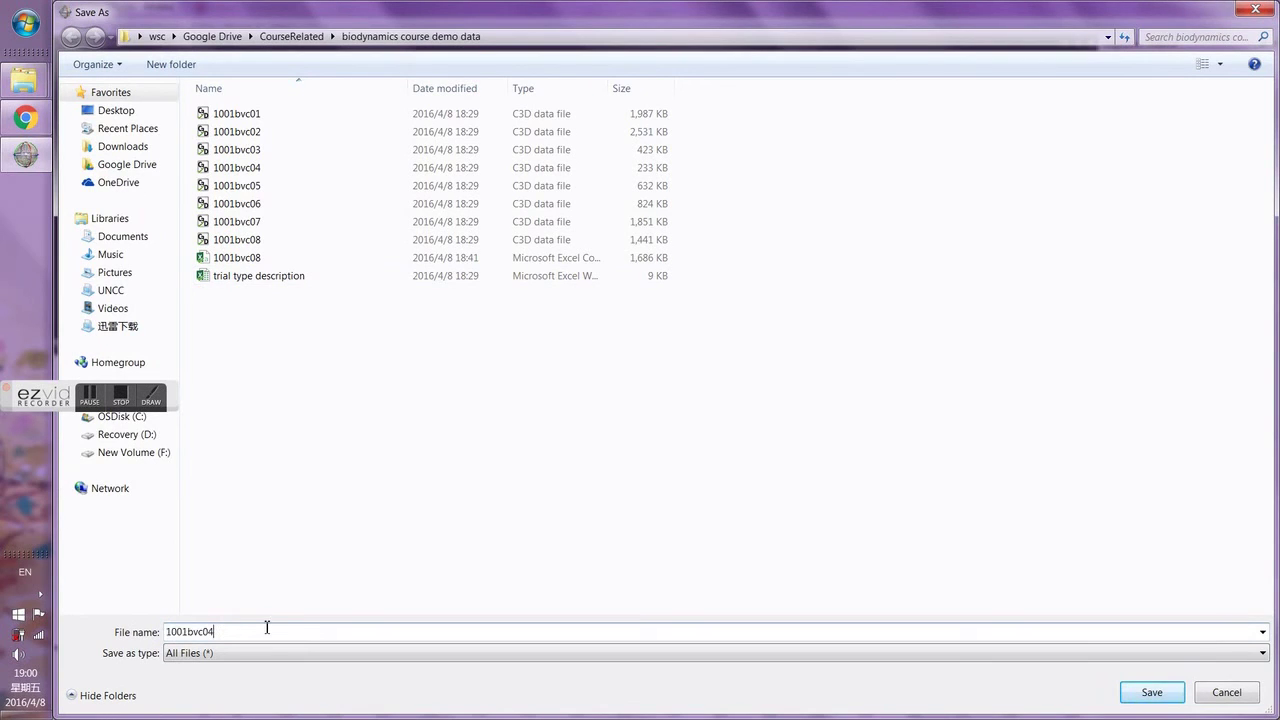
type(".")
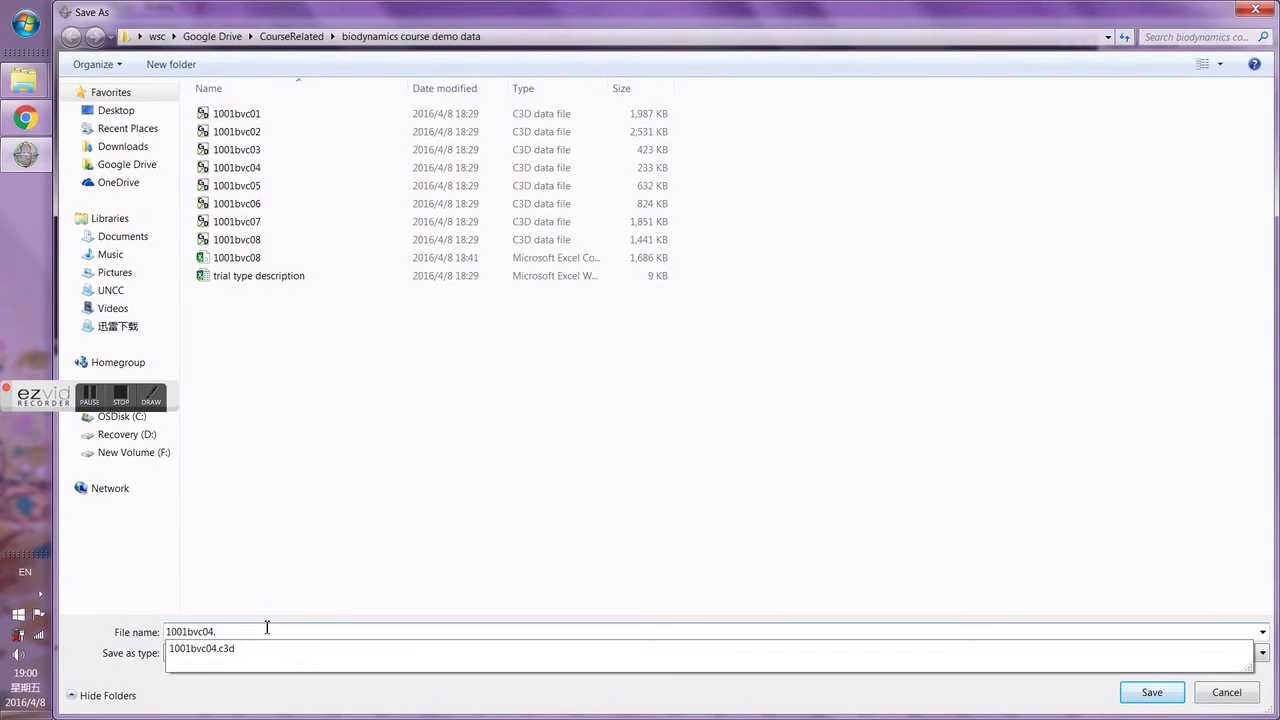
type("s")
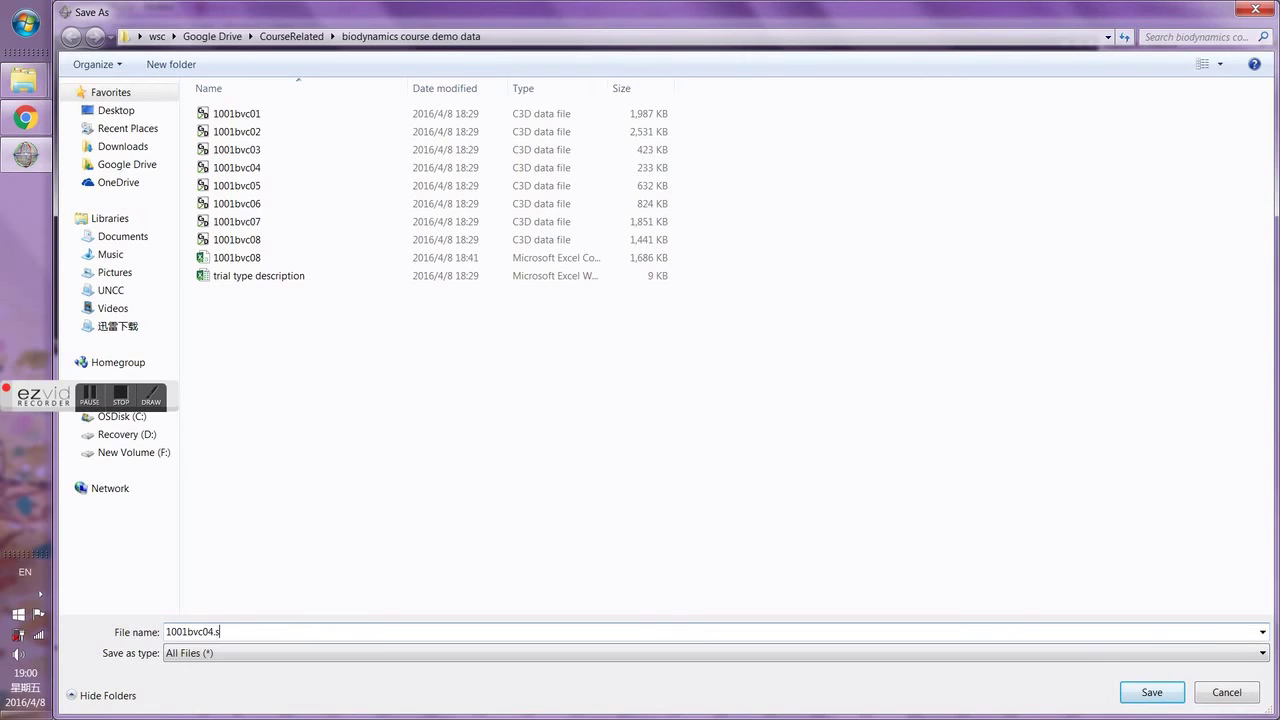
key("BackSpace")
key("BackSpace")
type("cs")
left_click(1151, 694)
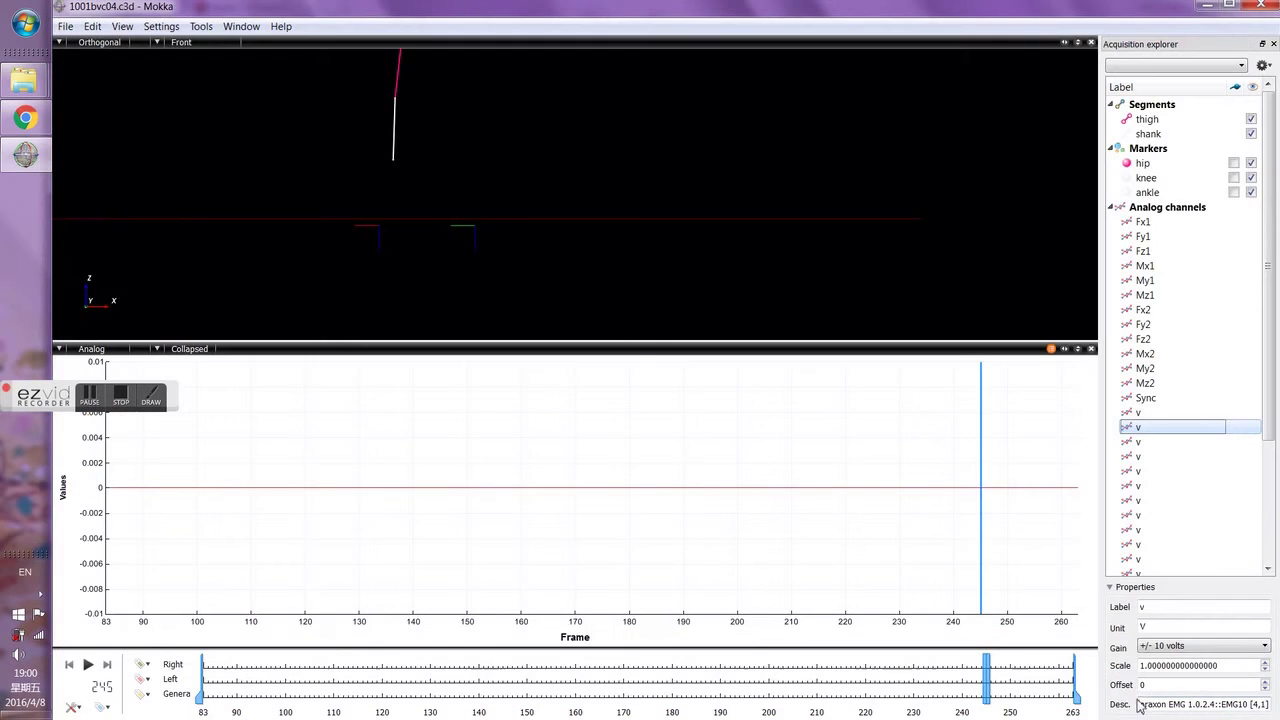
Look for the exported file in the Downloads copy of the biodynamics course demo data folder and return to Mokka
left_click(24, 80)
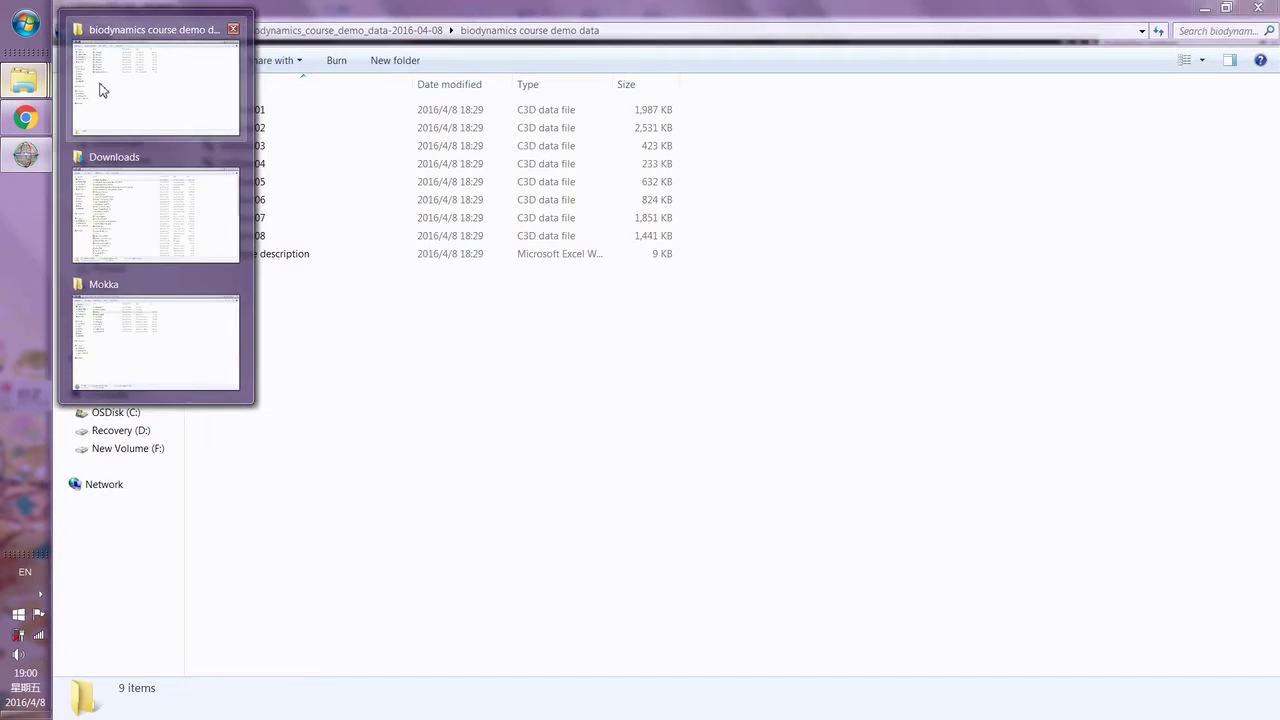
left_click(98, 89)
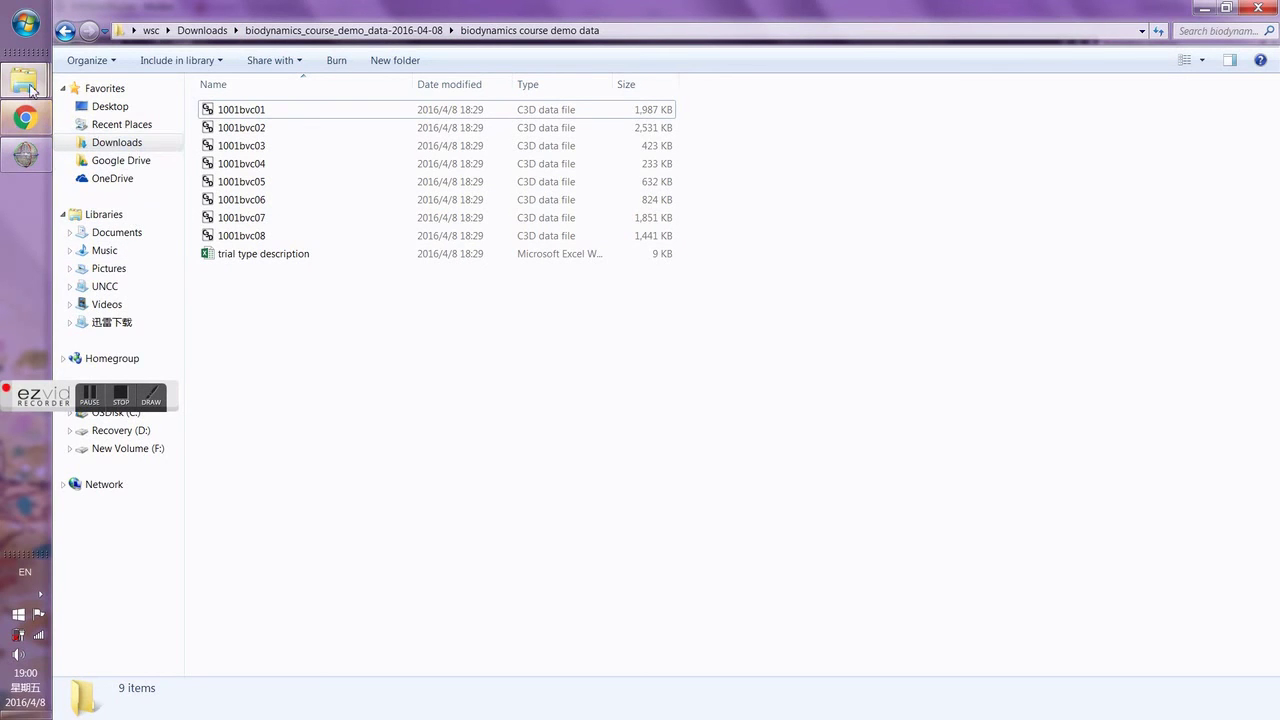
left_click(103, 224)
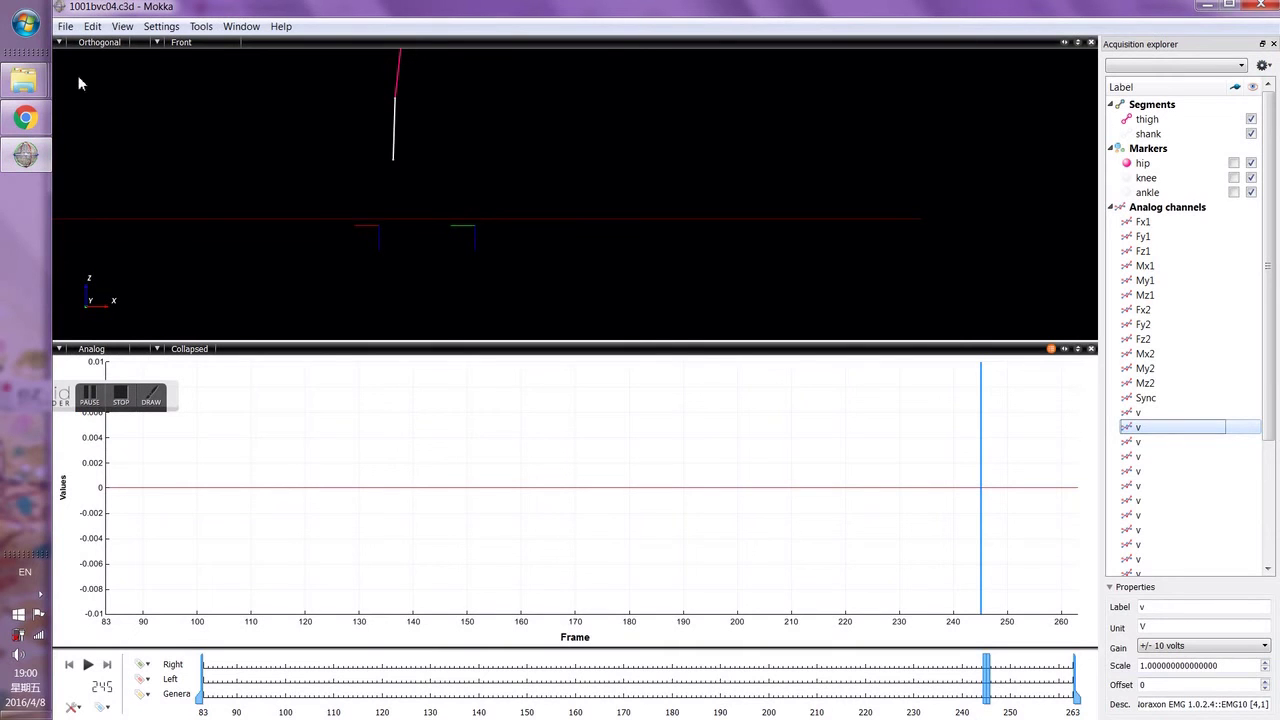
Reopen the ASCII/Text export up to its save dialog to check the destination folder, and close it without saving
left_click(65, 26)
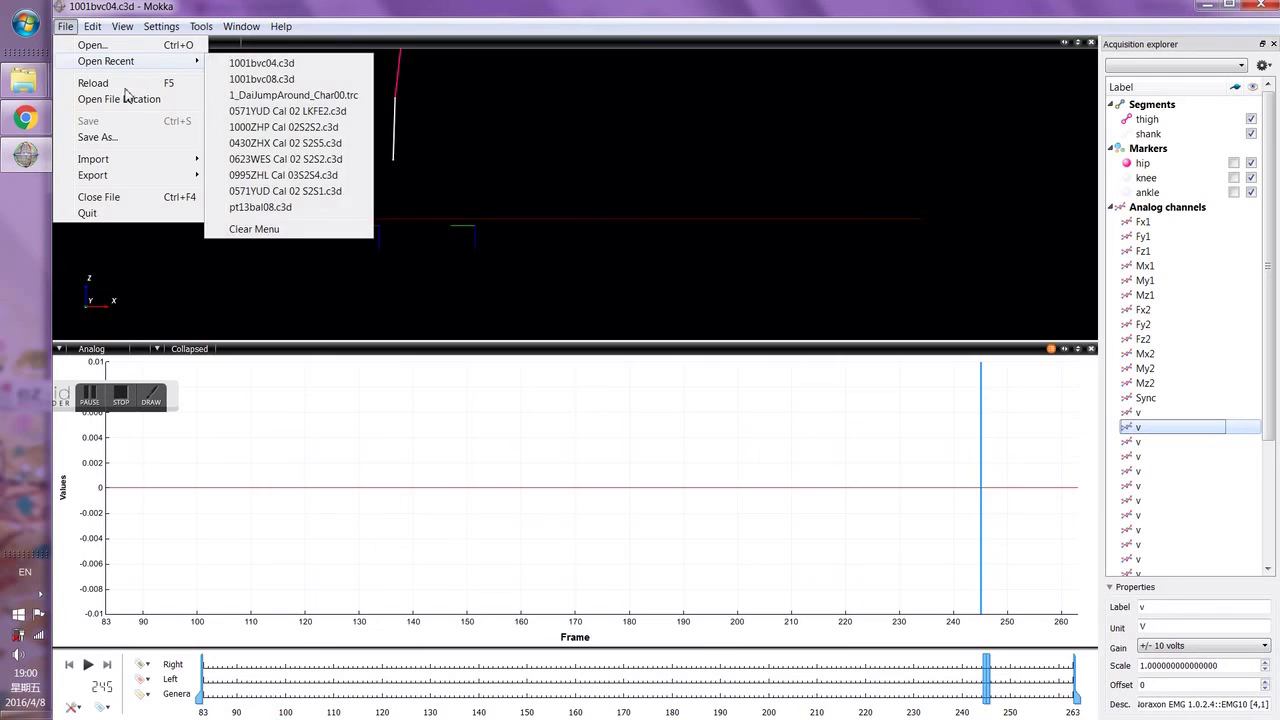
mouse_move(130, 162)
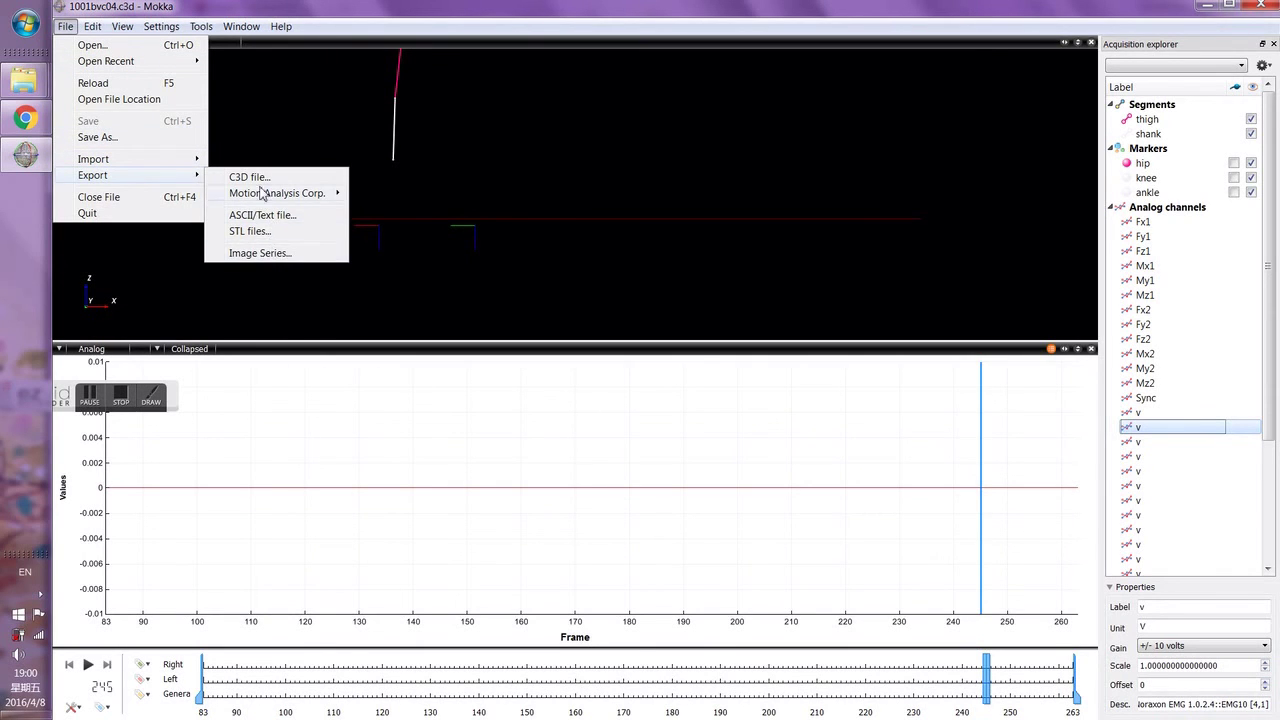
left_click(268, 217)
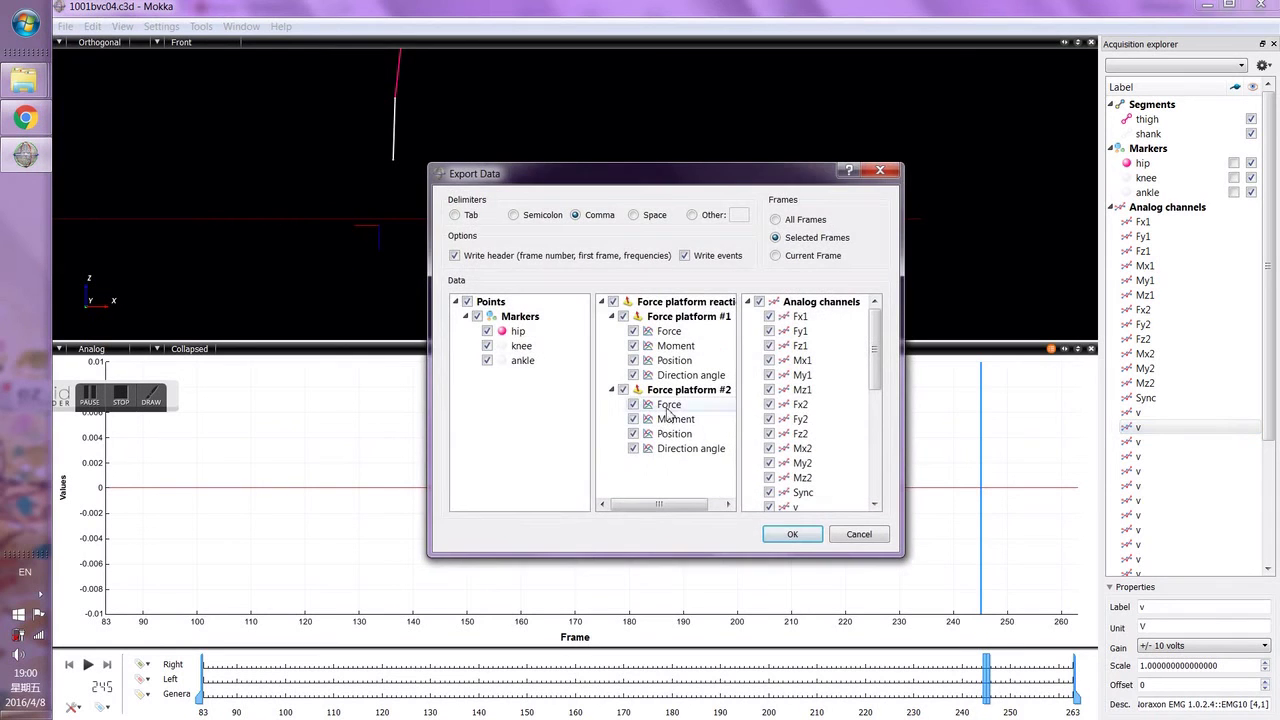
left_click(792, 532)
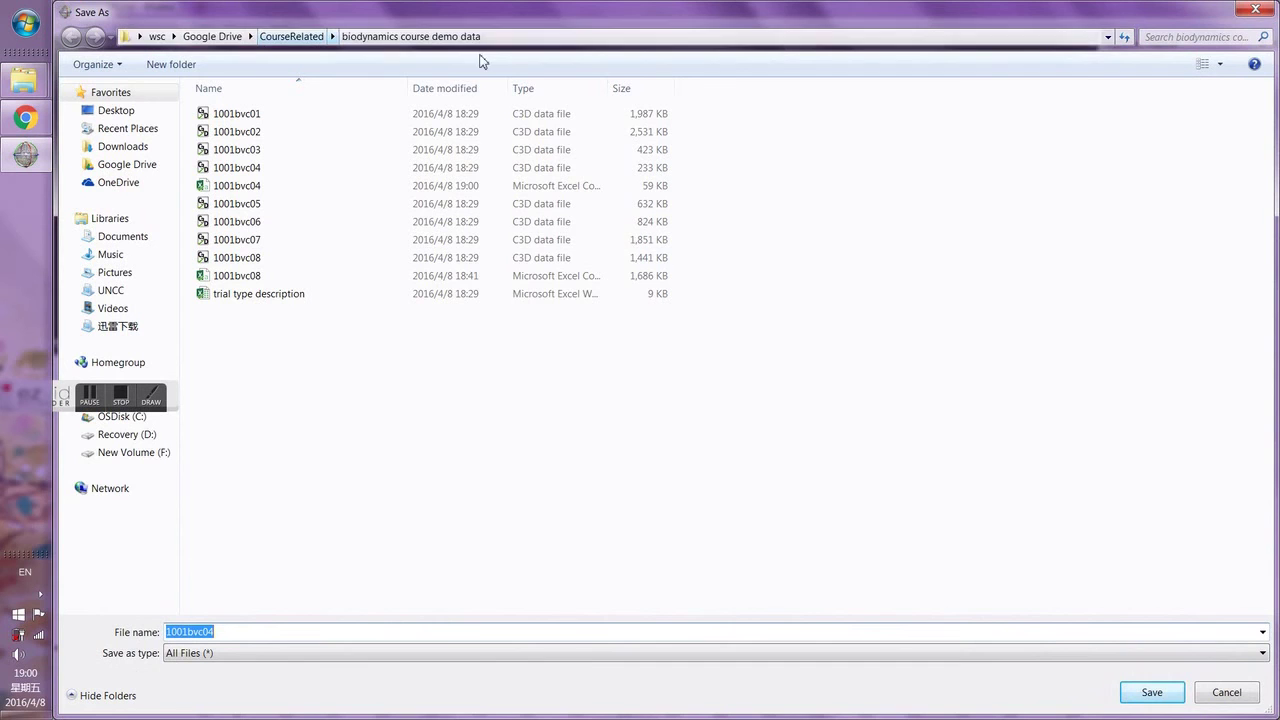
key("Return")
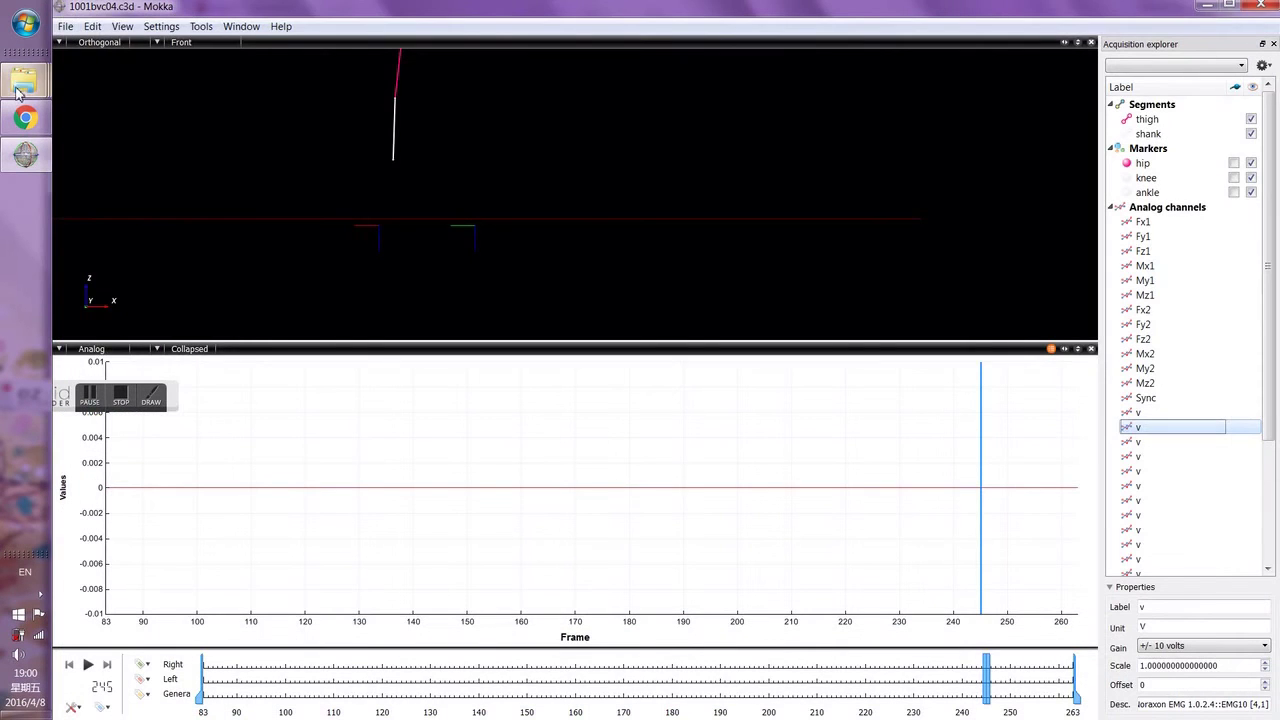
Open the exported 1001bvc04 CSV file in Excel from CourseRelated > biodynamics course demo data on Google Drive
mouse_move(24, 80)
left_click(140, 102)
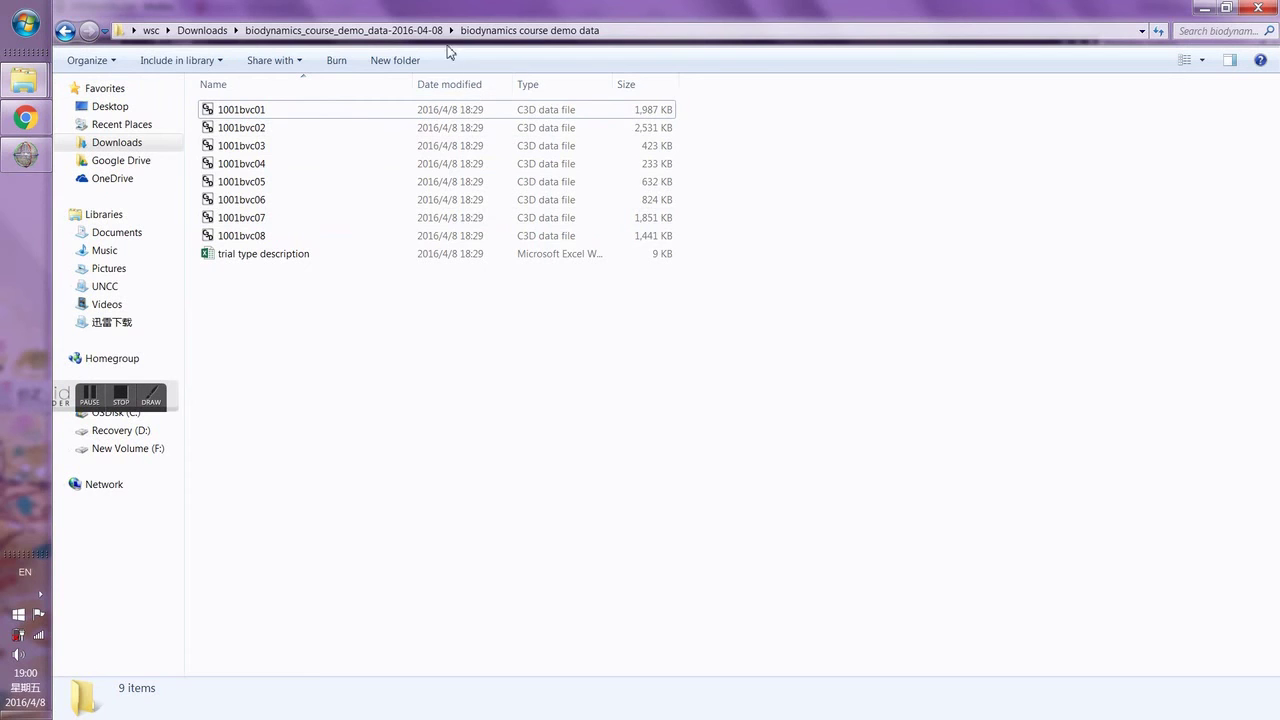
left_click(141, 162)
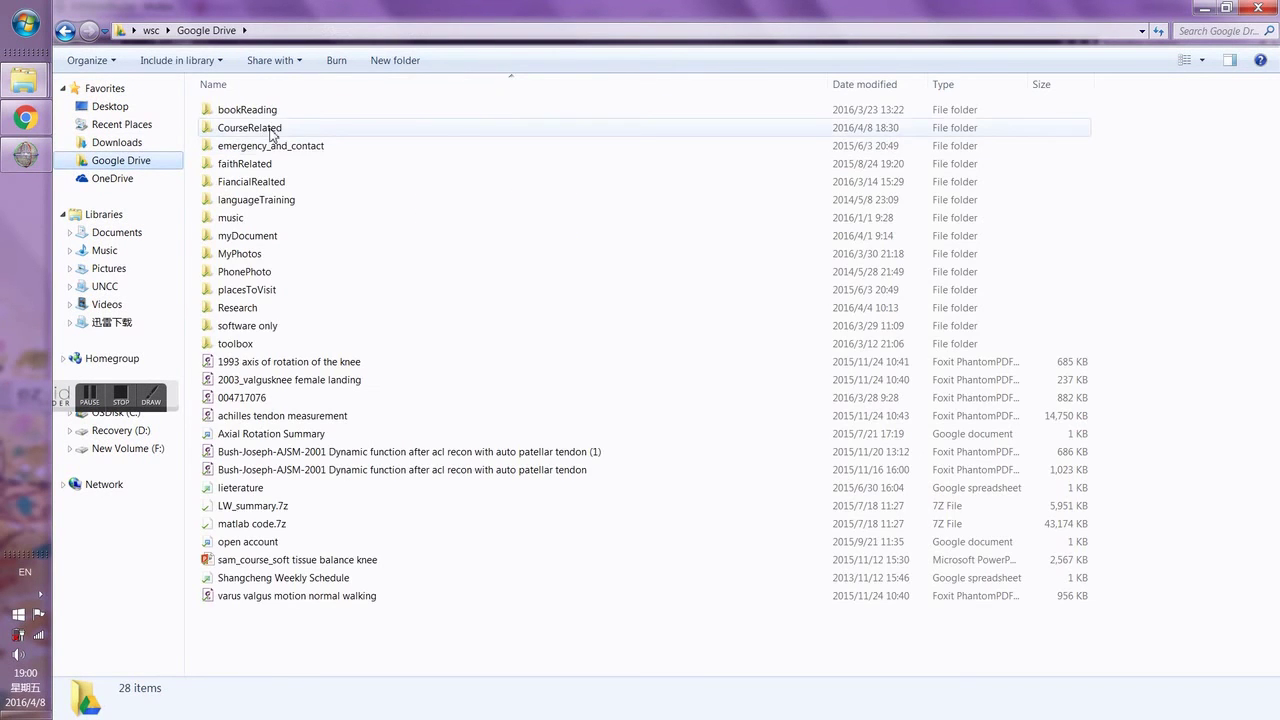
double_click(262, 128)
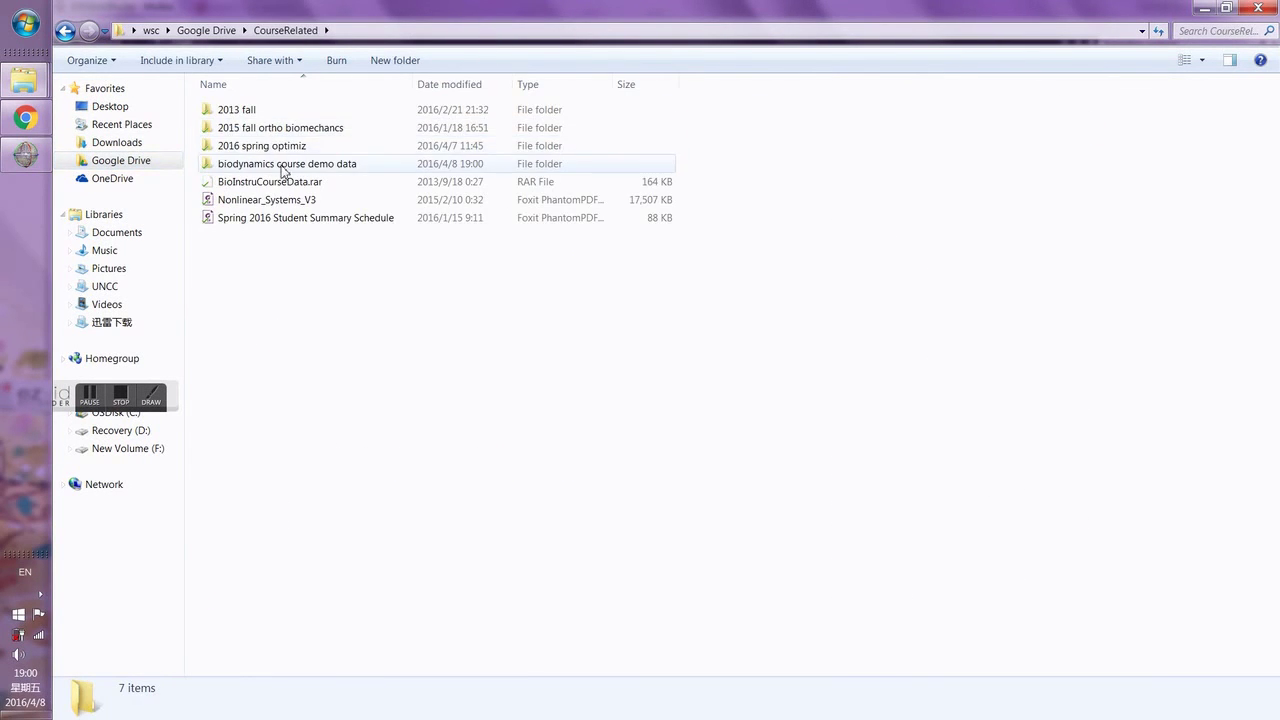
left_click(284, 165)
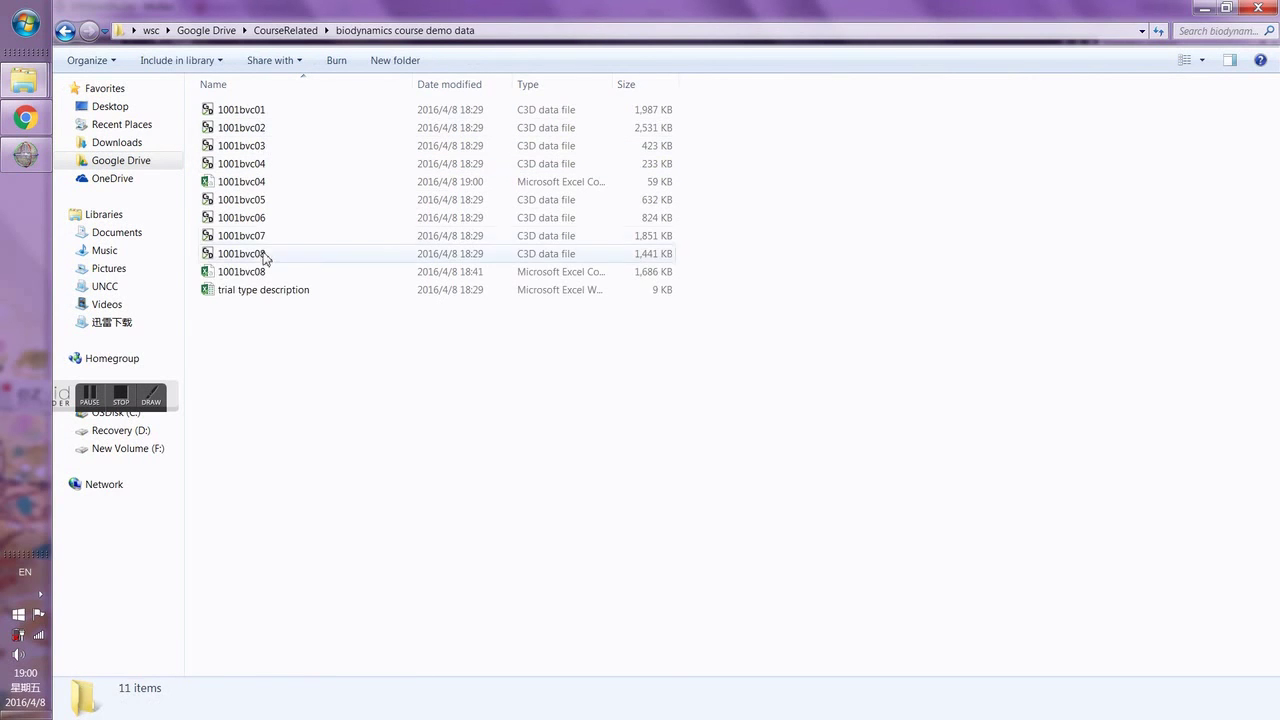
left_click(262, 290)
left_click(257, 276)
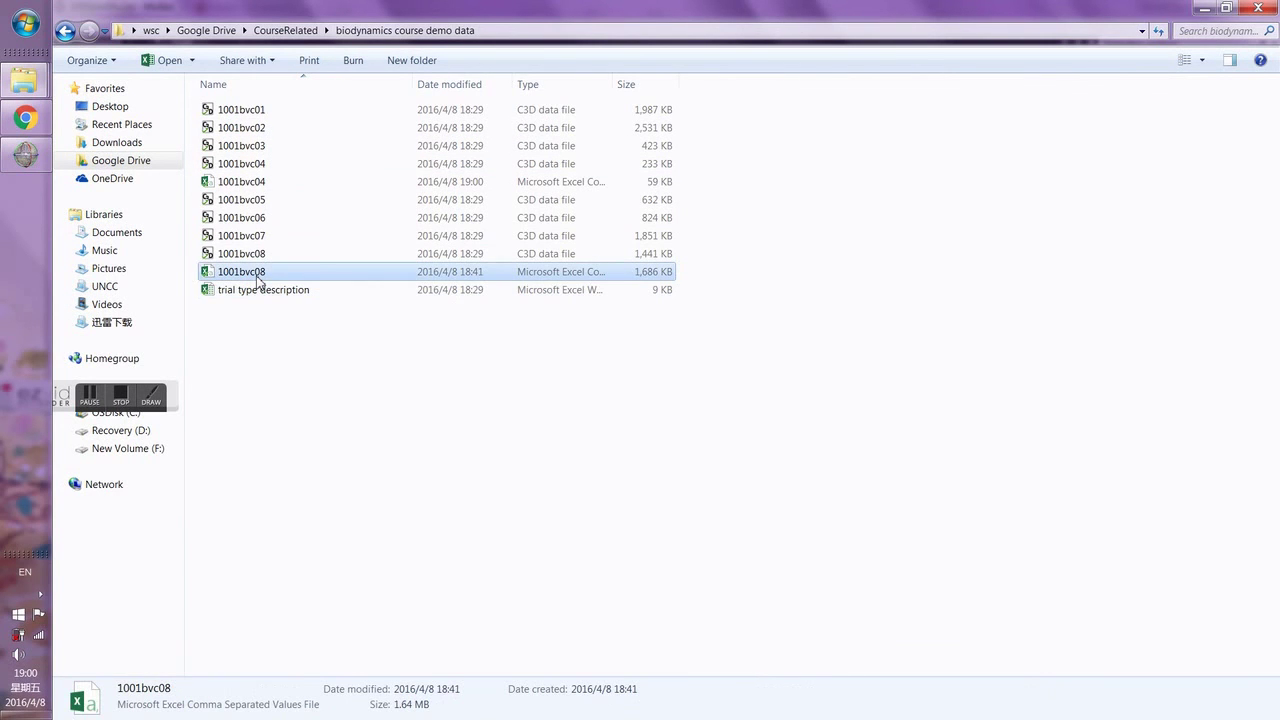
left_click(240, 185)
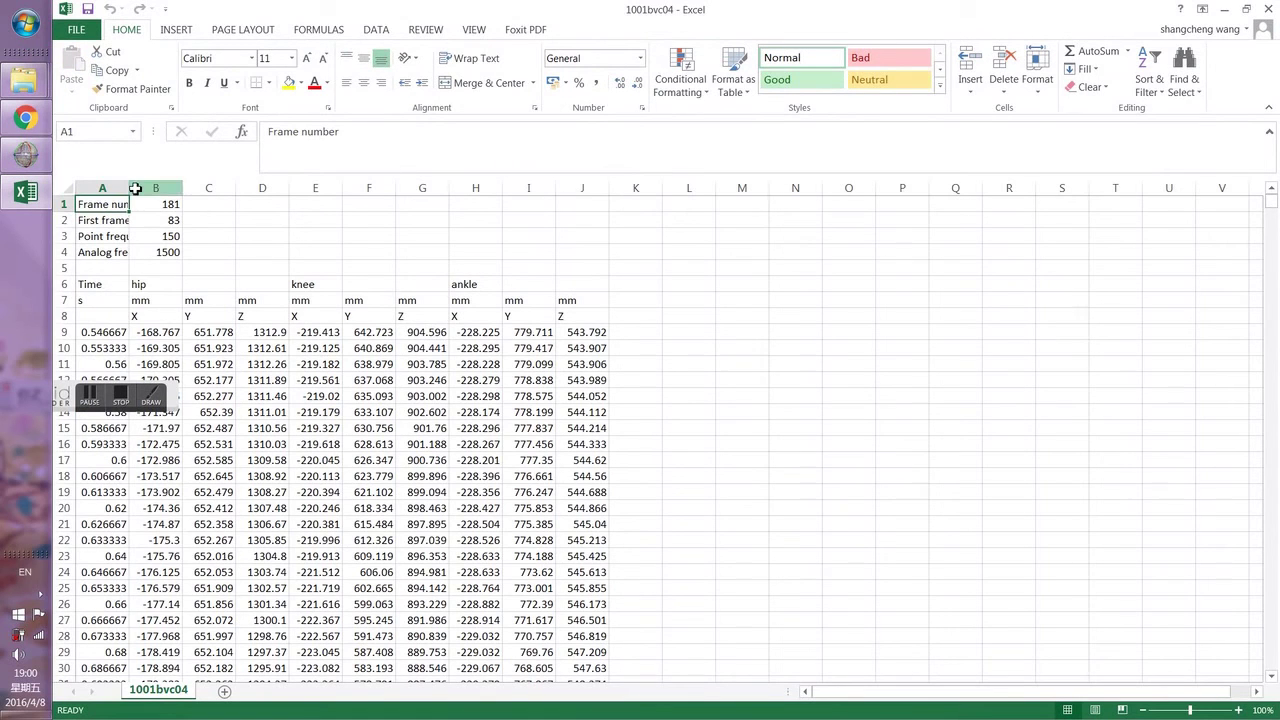
Fit column A to its text and check the frame number, first frame, point frequency and analog frequency entries
left_click(137, 188)
double_click(131, 188)
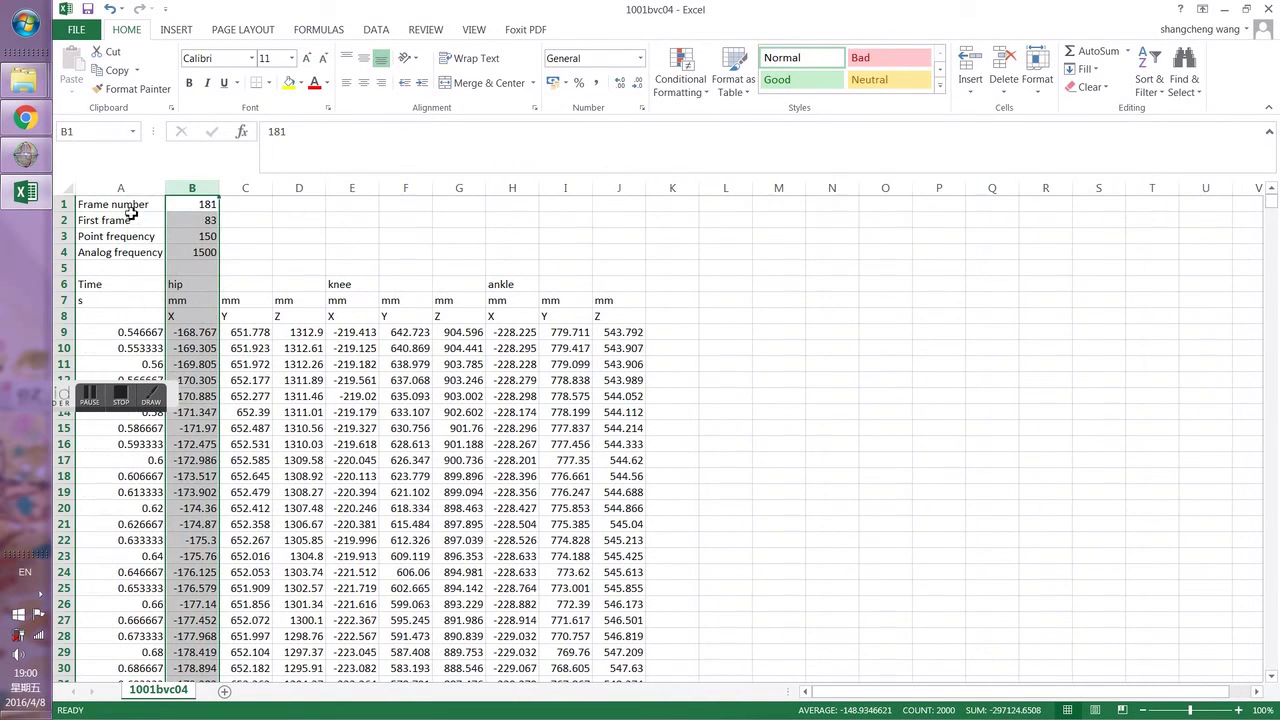
left_click(131, 206)
left_click(135, 222)
left_click(131, 240)
left_click(131, 251)
left_click(171, 237)
left_click(150, 252)
left_click(200, 252)
left_click(230, 237)
left_click(208, 236)
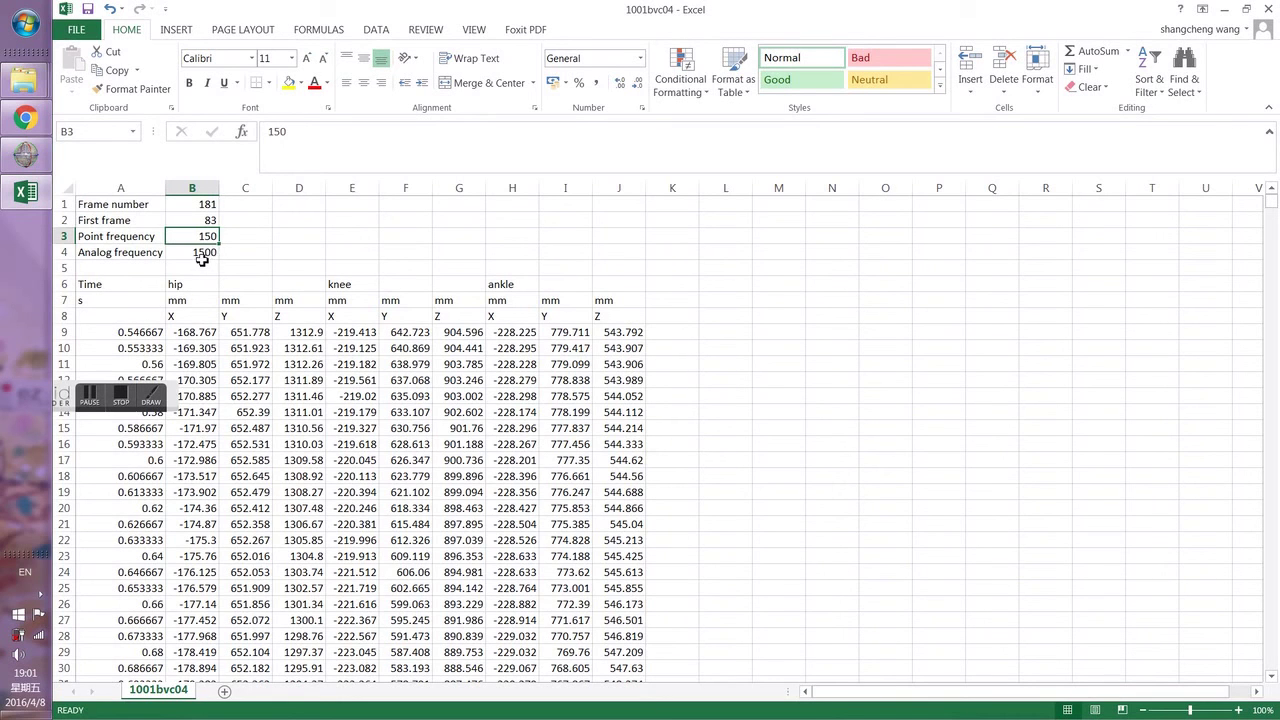
left_click(207, 253)
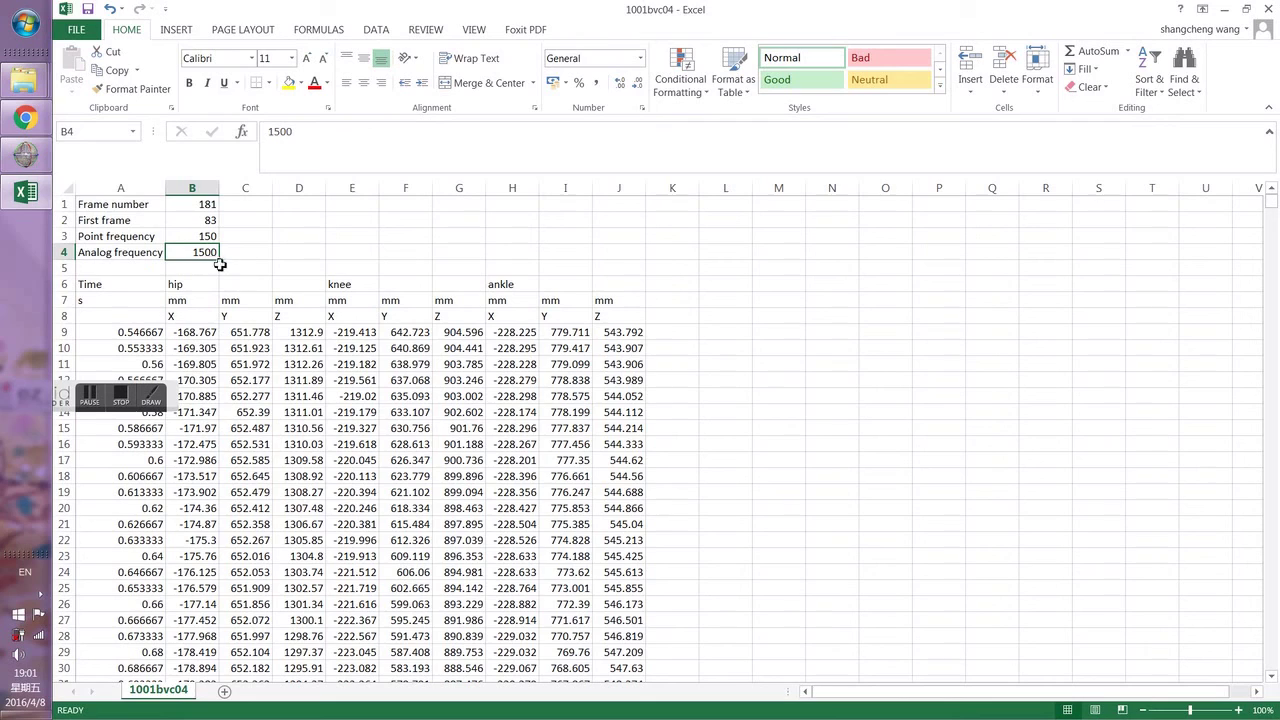
Examine the X, Y and Z column headings of the hip, knee and ankle marker data
scroll(352, 316, "down", 3)
scroll(252, 316, "up", 3)
left_click(179, 286)
left_click(200, 318)
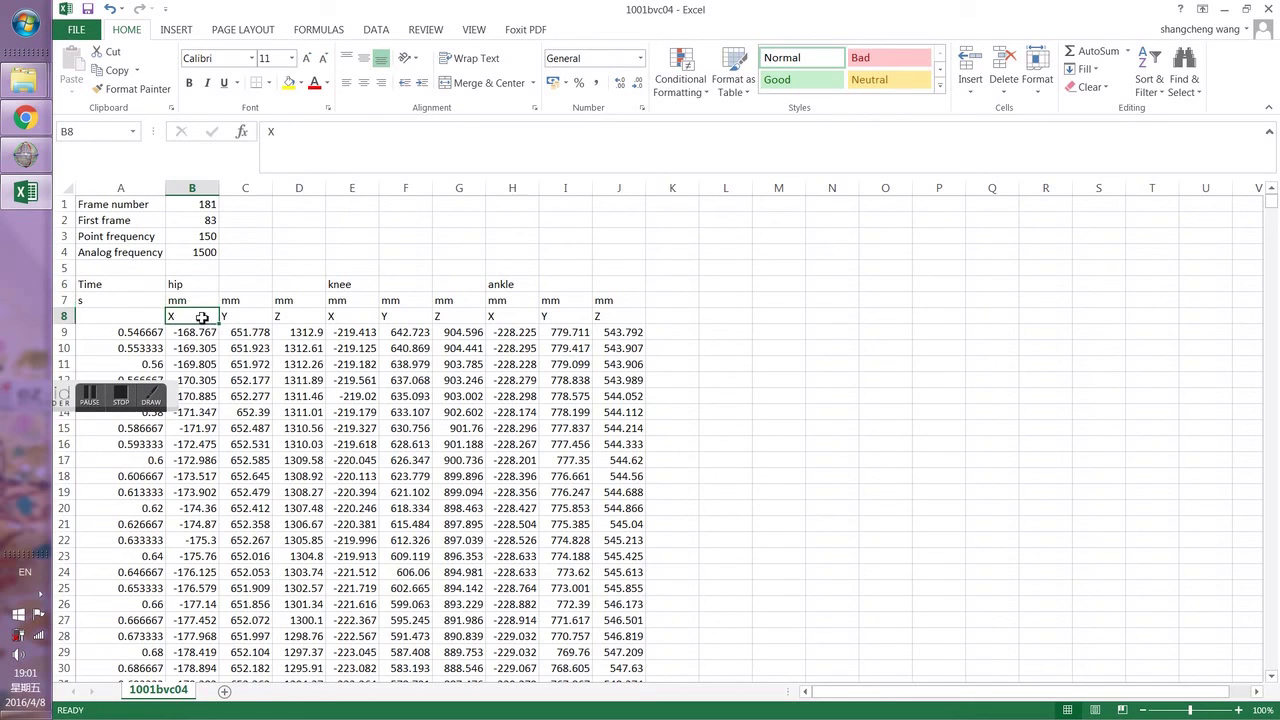
left_click(244, 316)
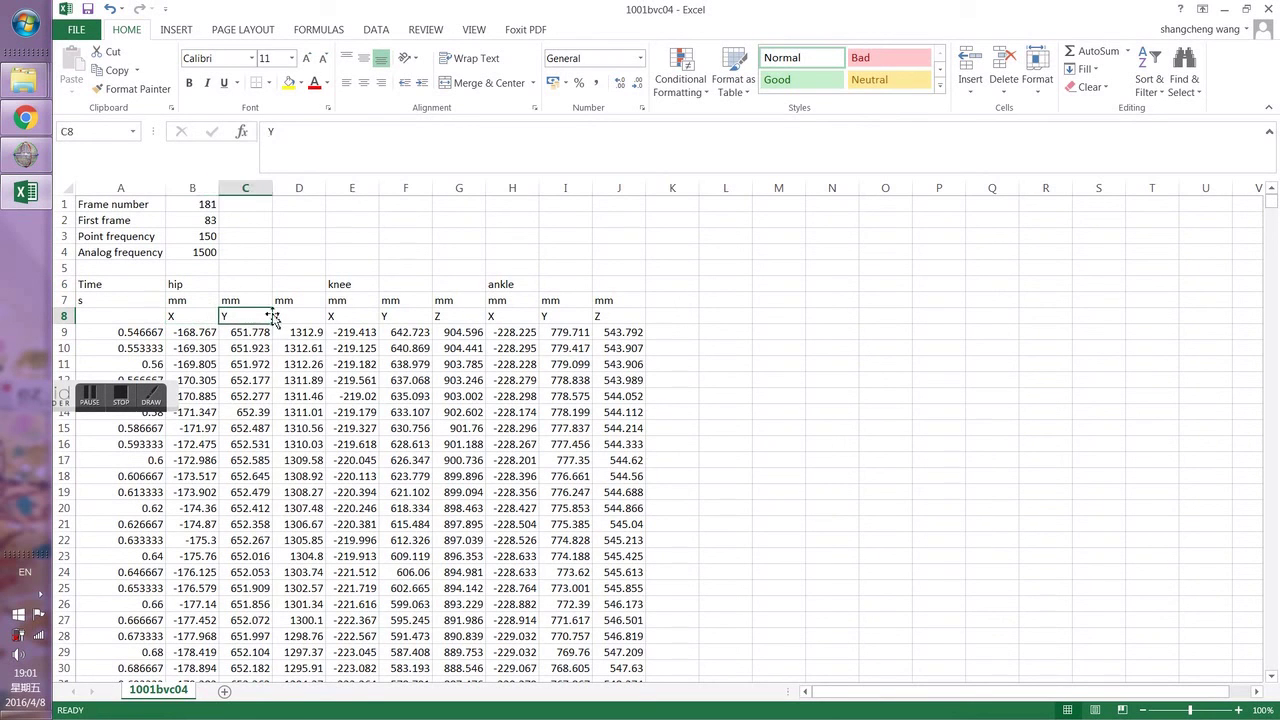
left_click(296, 316)
left_click(372, 318)
left_click(460, 318)
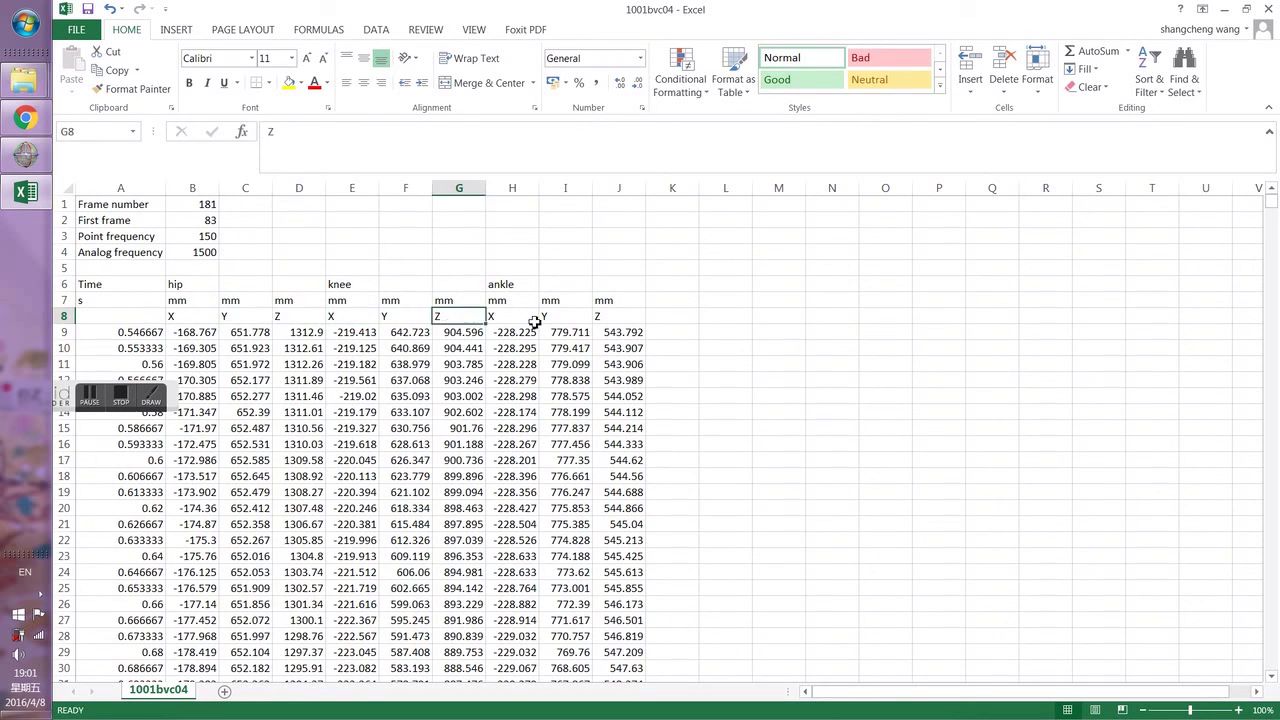
Try plotting the whole of column B as a line chart, and undo the chart
left_click(182, 189)
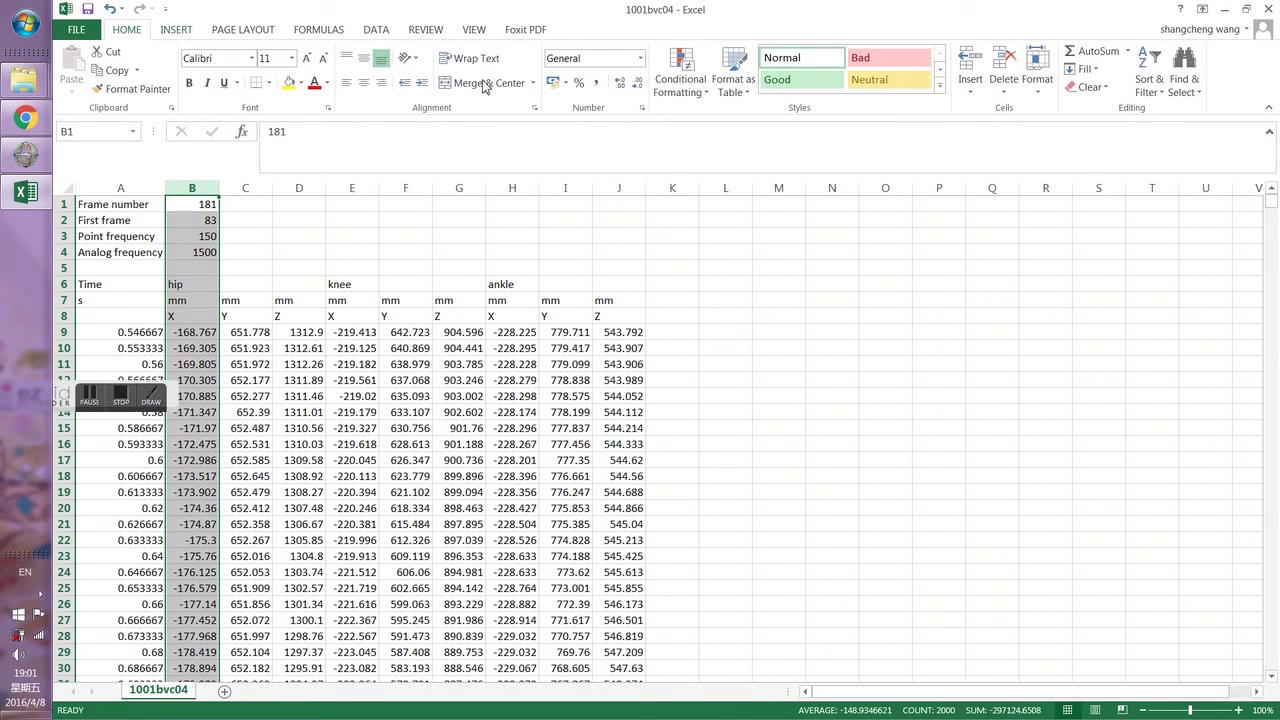
scroll(484, 86, "down", 1)
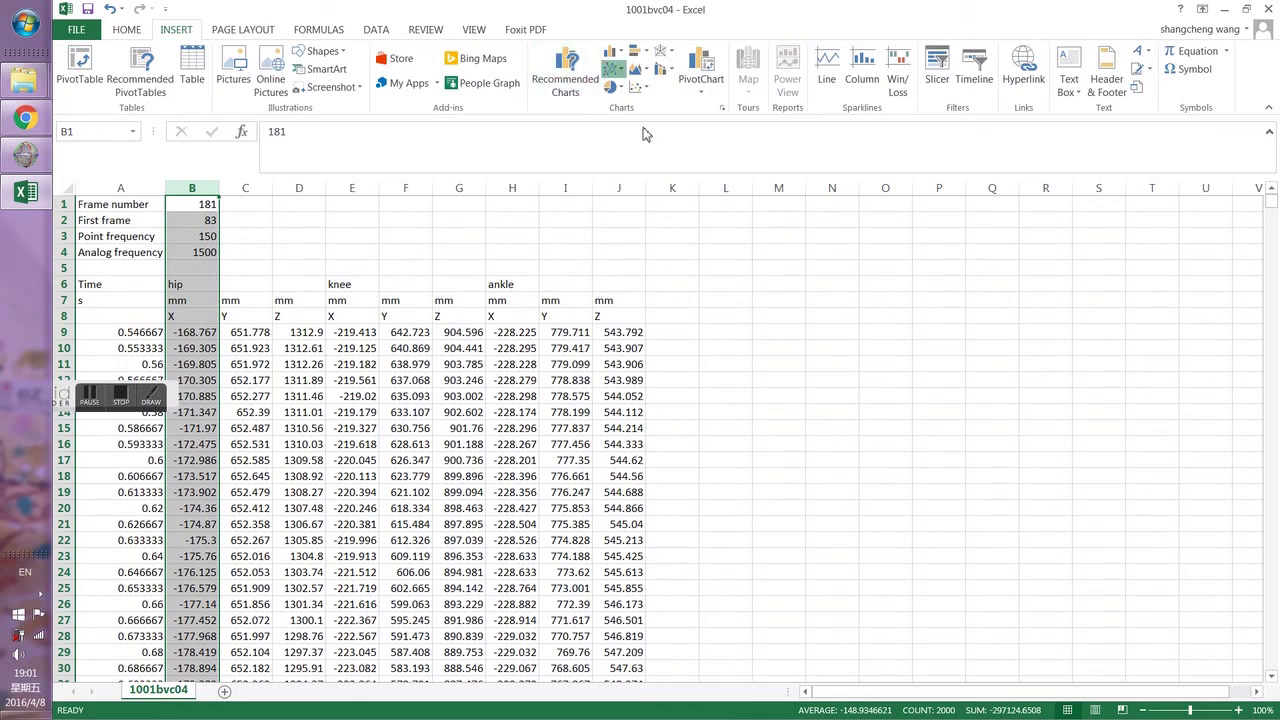
left_click(612, 69)
left_click(628, 122)
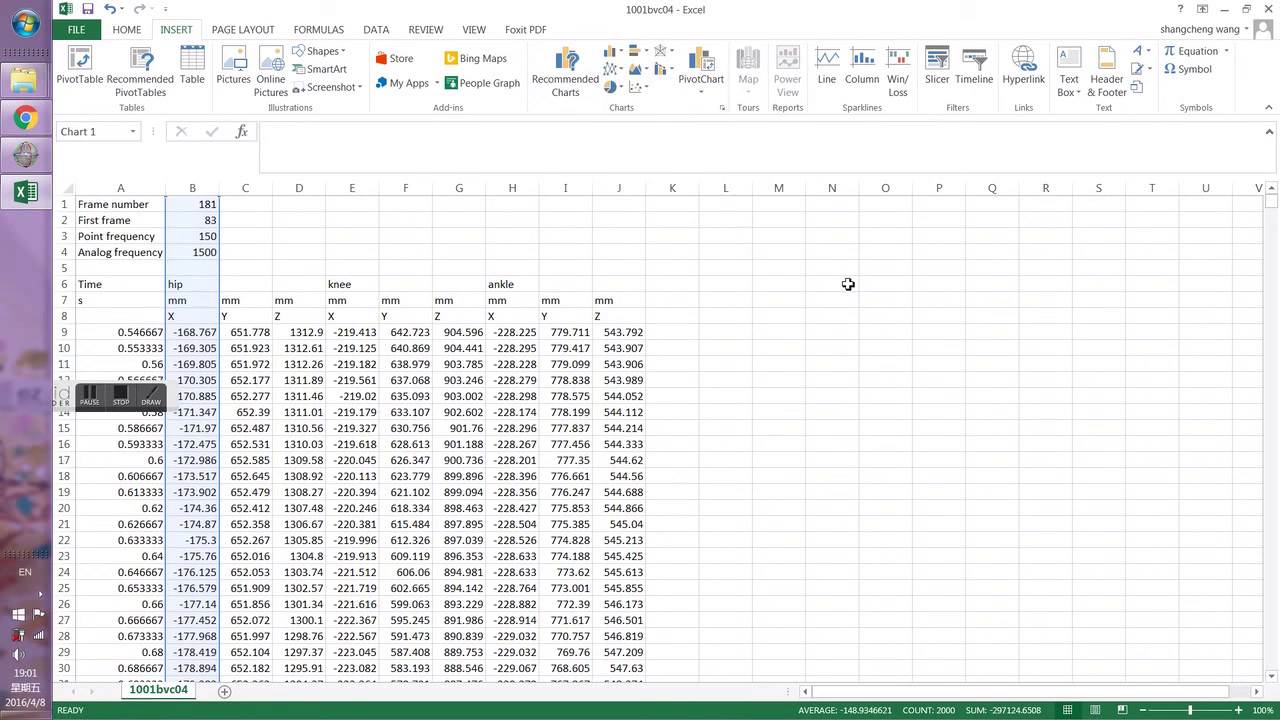
left_click(1008, 430)
key("ctrl+z")
left_click(894, 397)
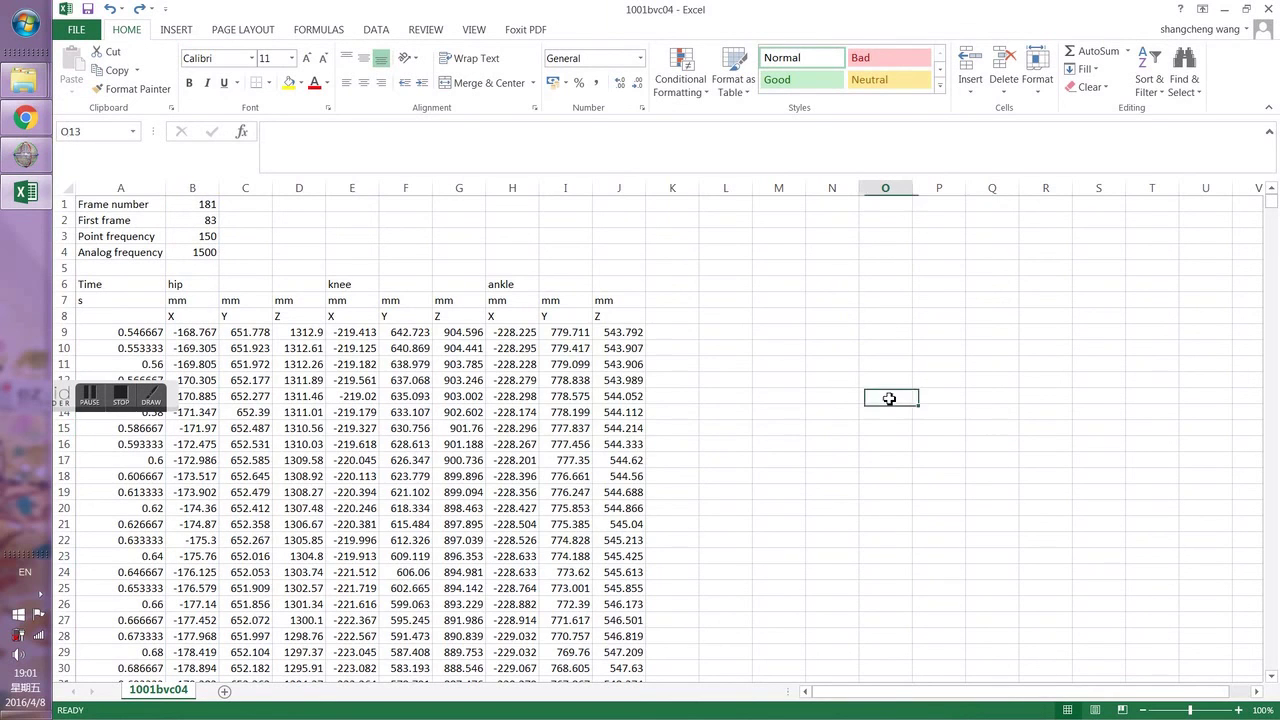
Browse the marker data rows to find the analog data section beneath them
scroll(731, 423, "down", 20)
left_click(205, 523)
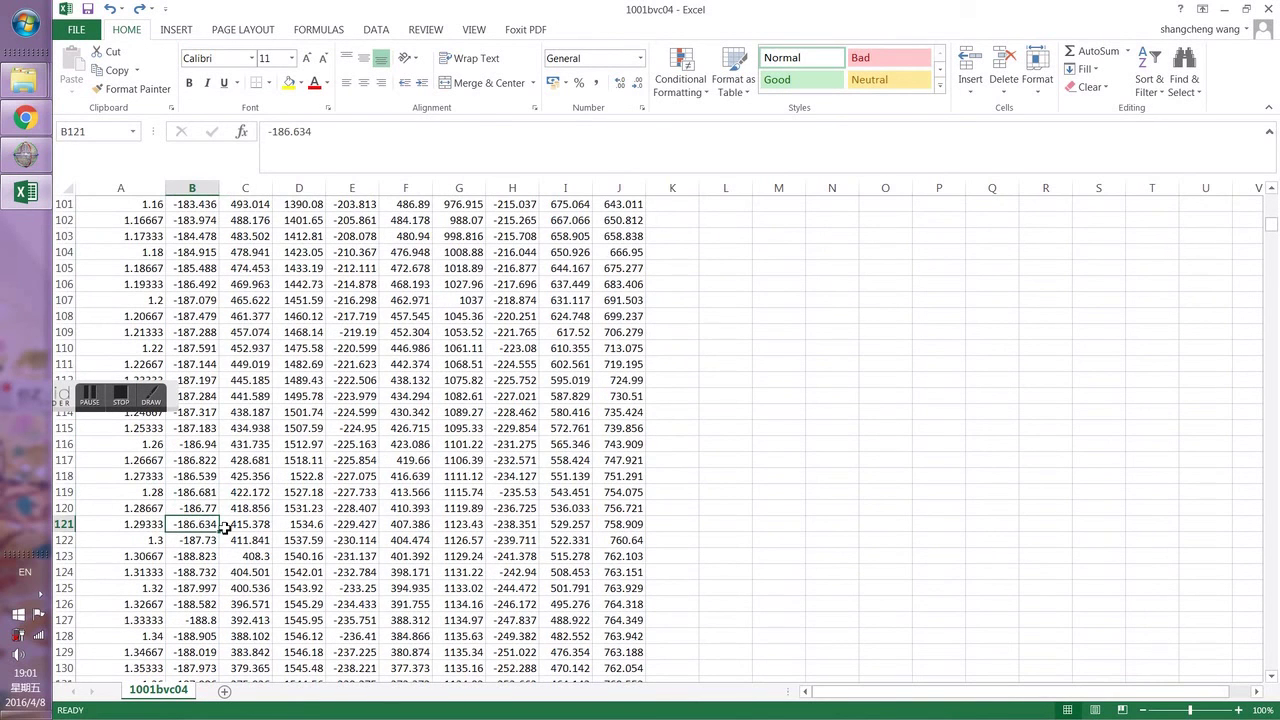
key("Page_Down")
key("Page_Down")
key("Page_Down")
key("Page_Down")
key("Page_Down")
key("Page_Down")
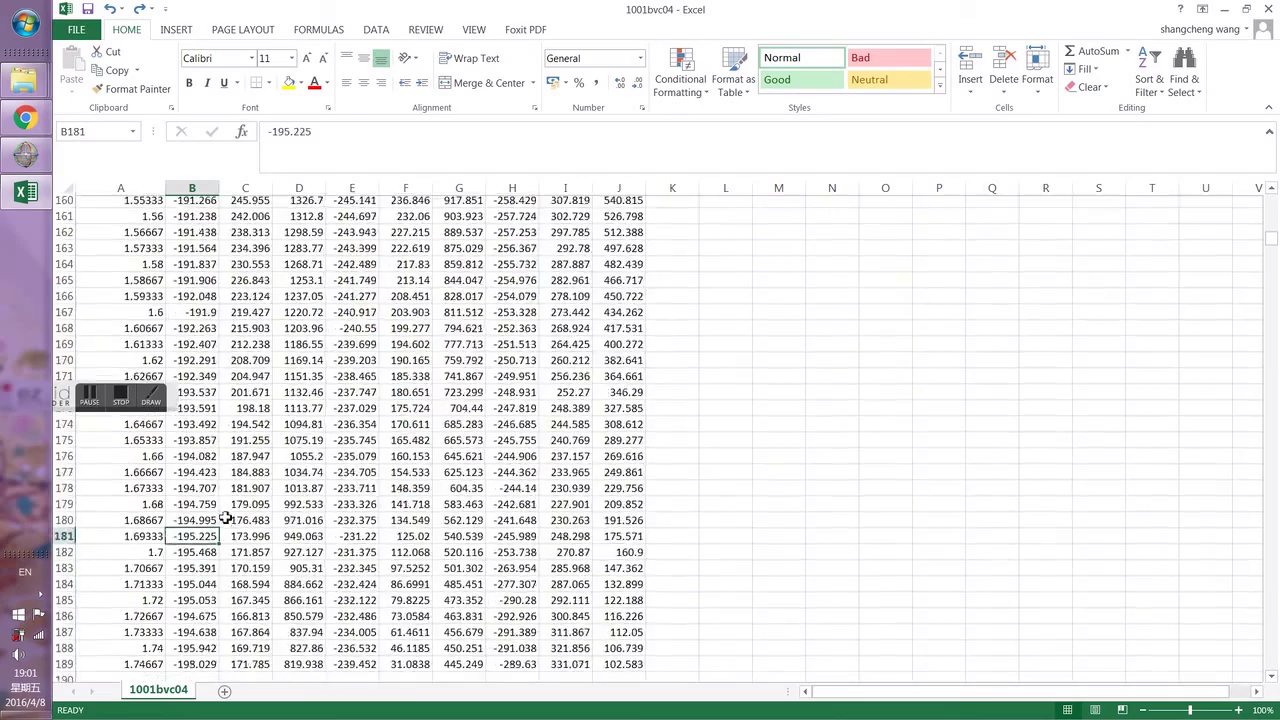
key("Page_Up")
key("Page_Up")
key("Page_Up")
key("Page_Up")
key("Page_Up")
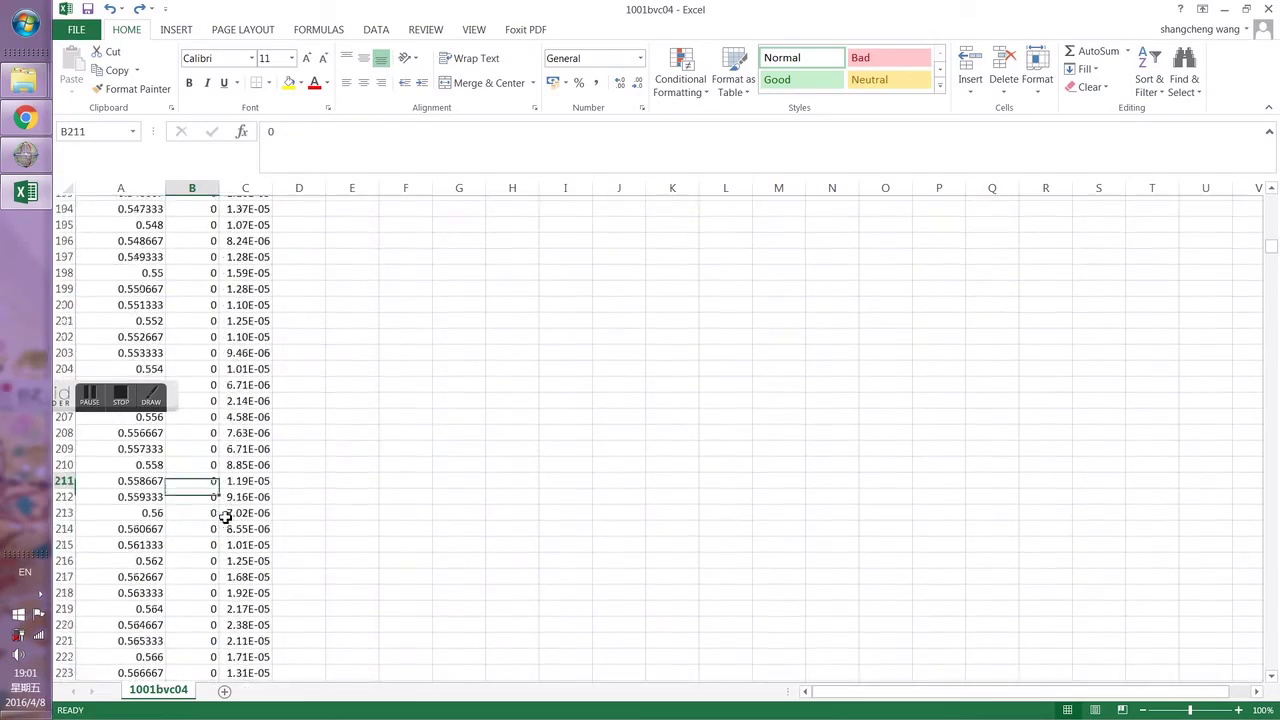
key("Page_Down")
key("Page_Down")
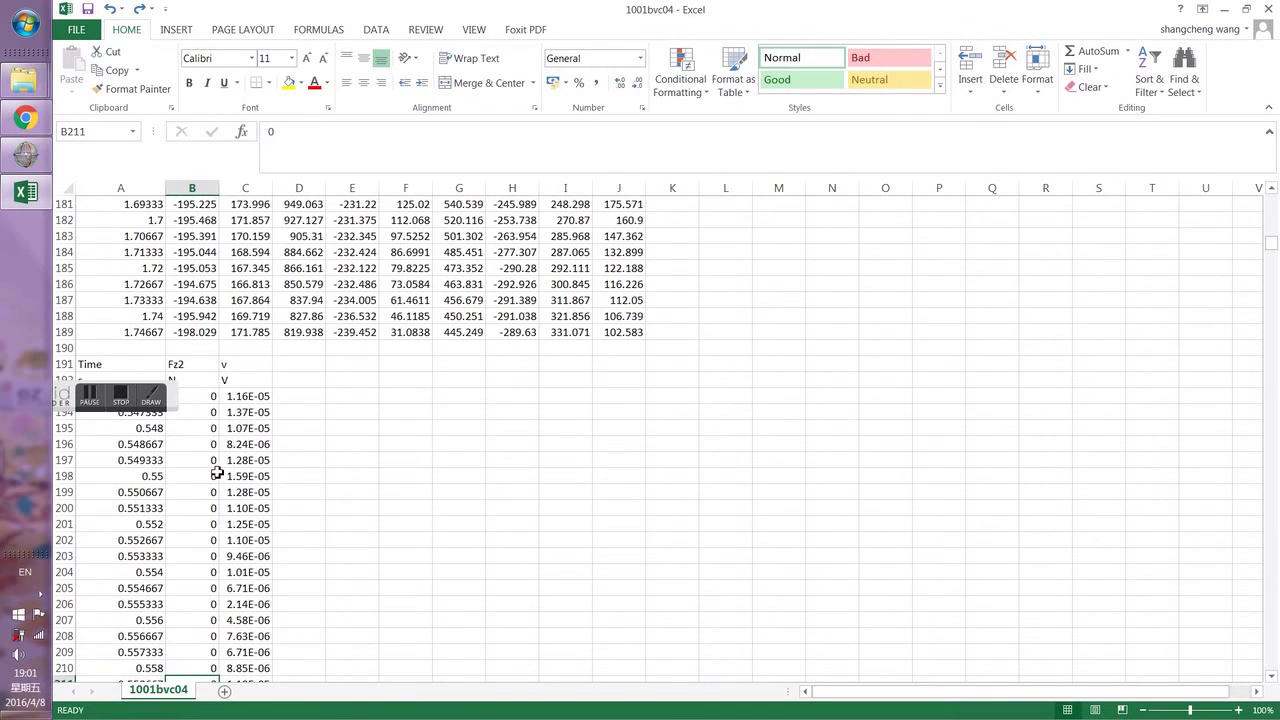
Examine the Fz2 and v columns with their units in the analog data section
scroll(217, 470, "down", 4)
scroll(215, 450, "up", 4)
left_click(236, 364)
scroll(265, 373, "down", 3)
scroll(263, 371, "up", 3)
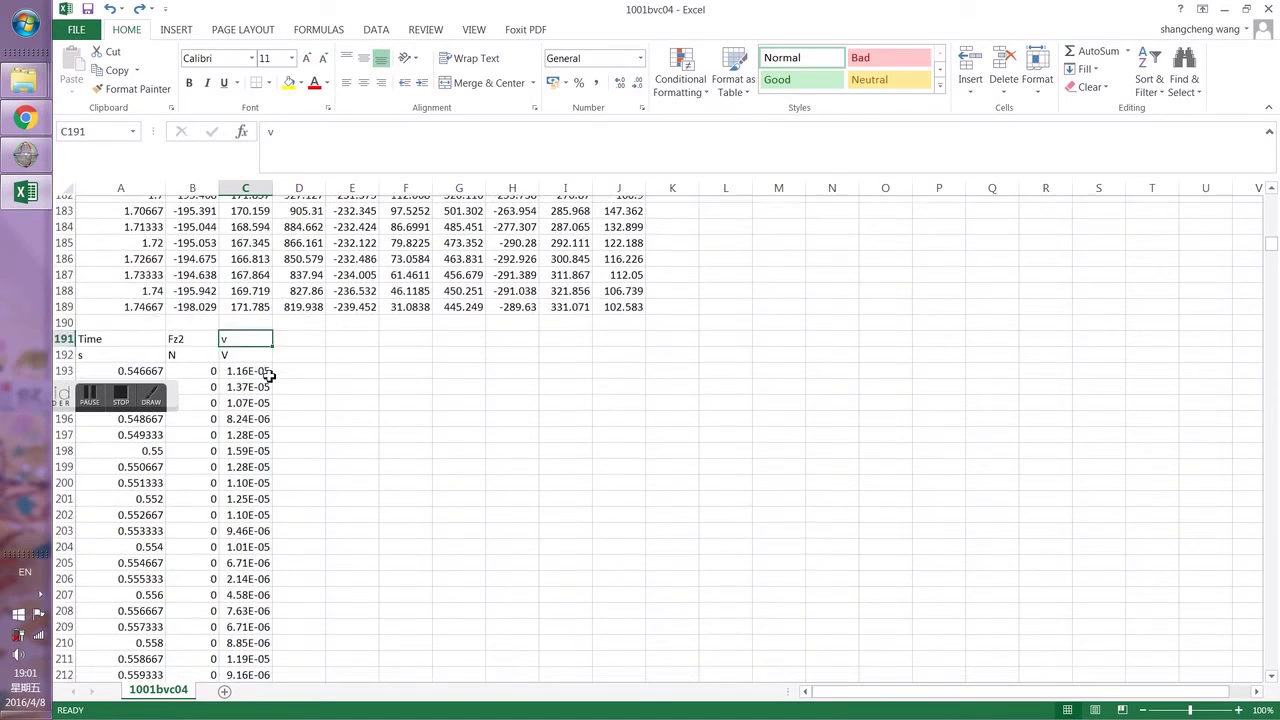
scroll(242, 395, "down", 3)
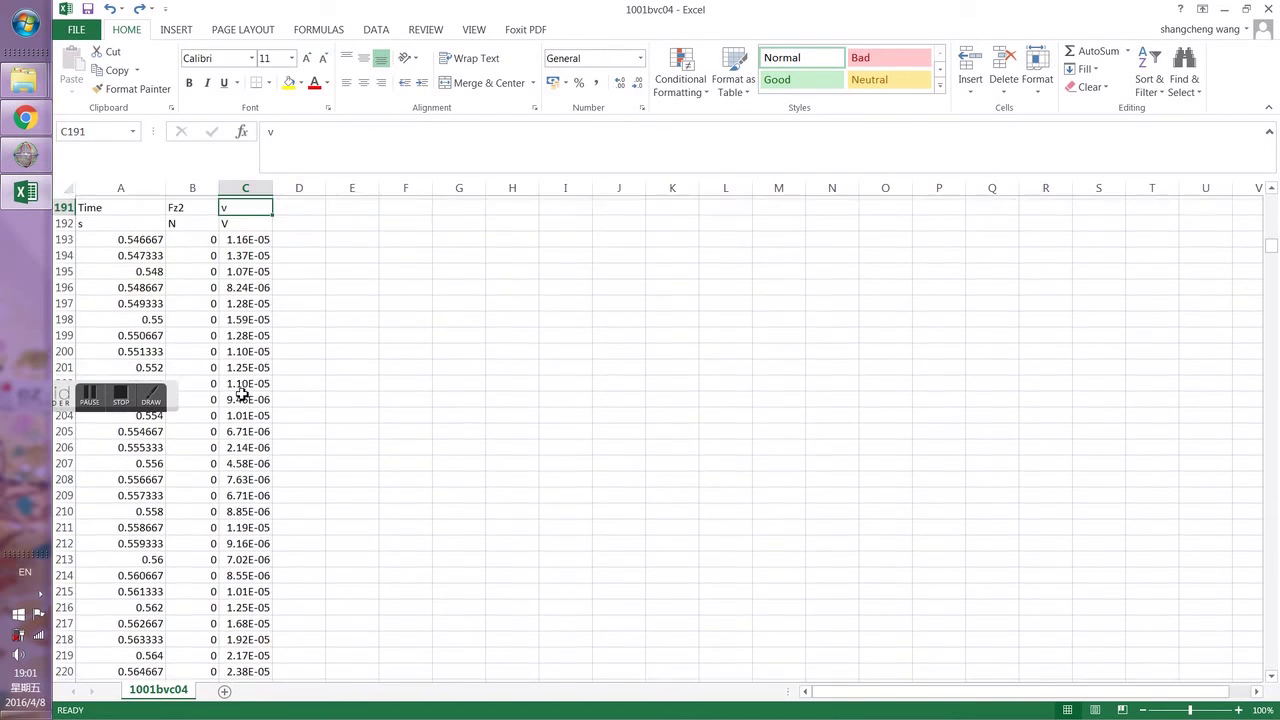
Select column C and examine how it runs through both the marker data and the analog data sections
scroll(240, 240, "up", 3)
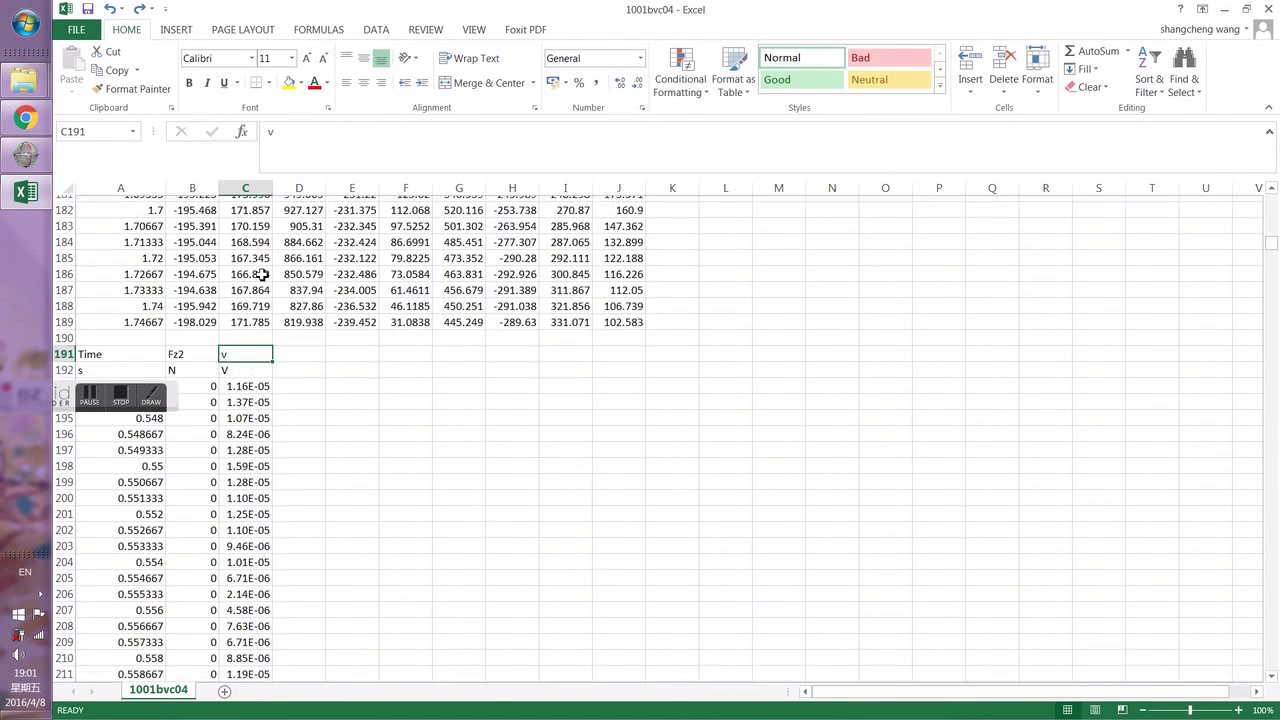
left_click(258, 188)
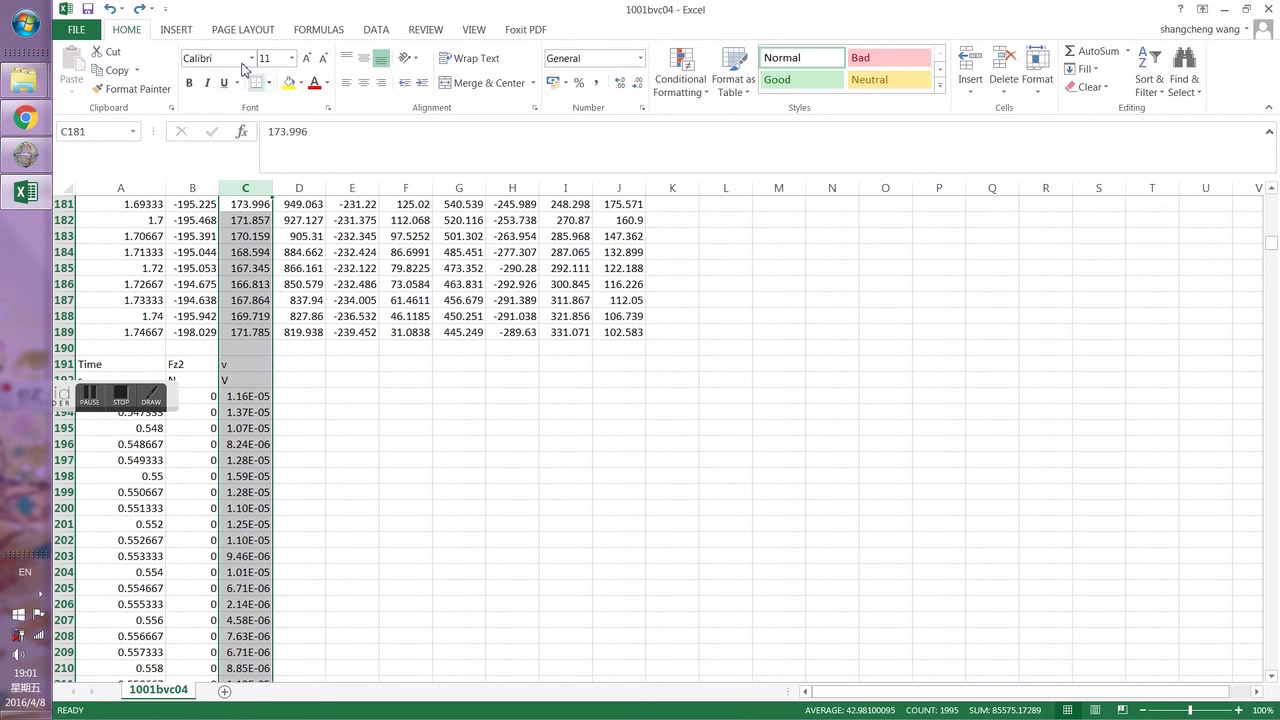
scroll(362, 488, "down", 3)
scroll(346, 480, "up", 3)
scroll(251, 385, "up", 3)
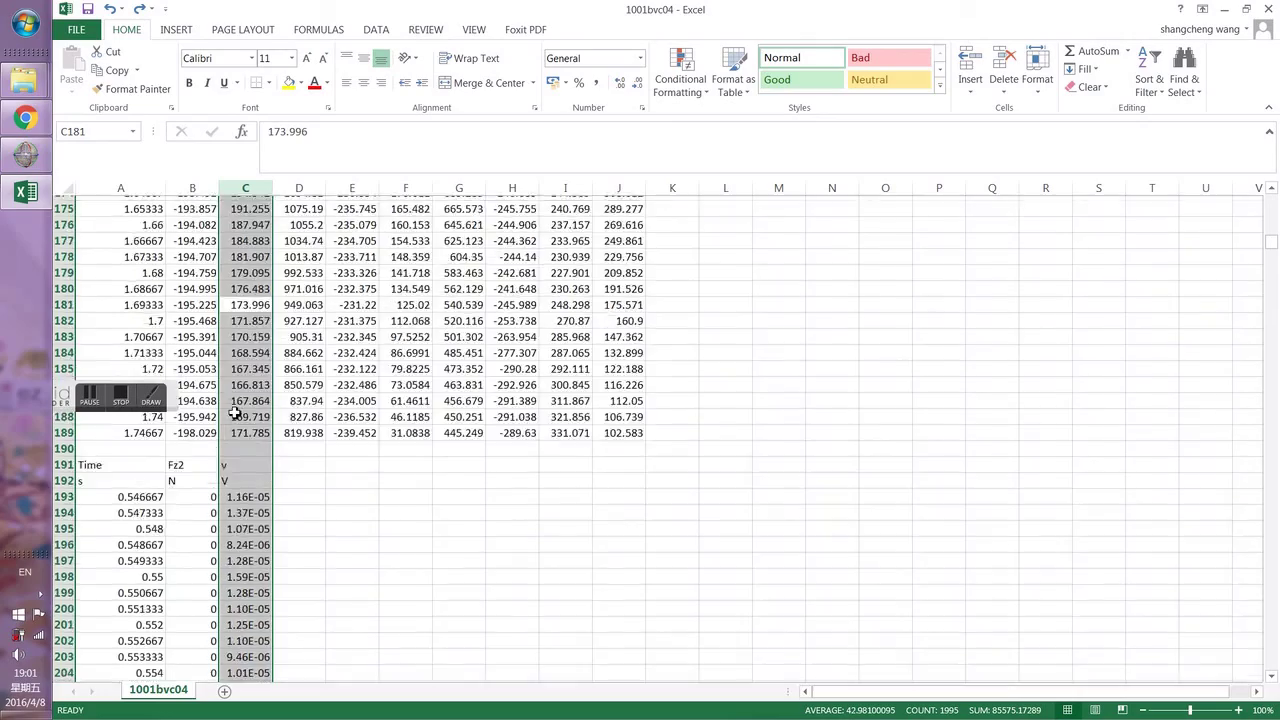
scroll(237, 442, "up", 20)
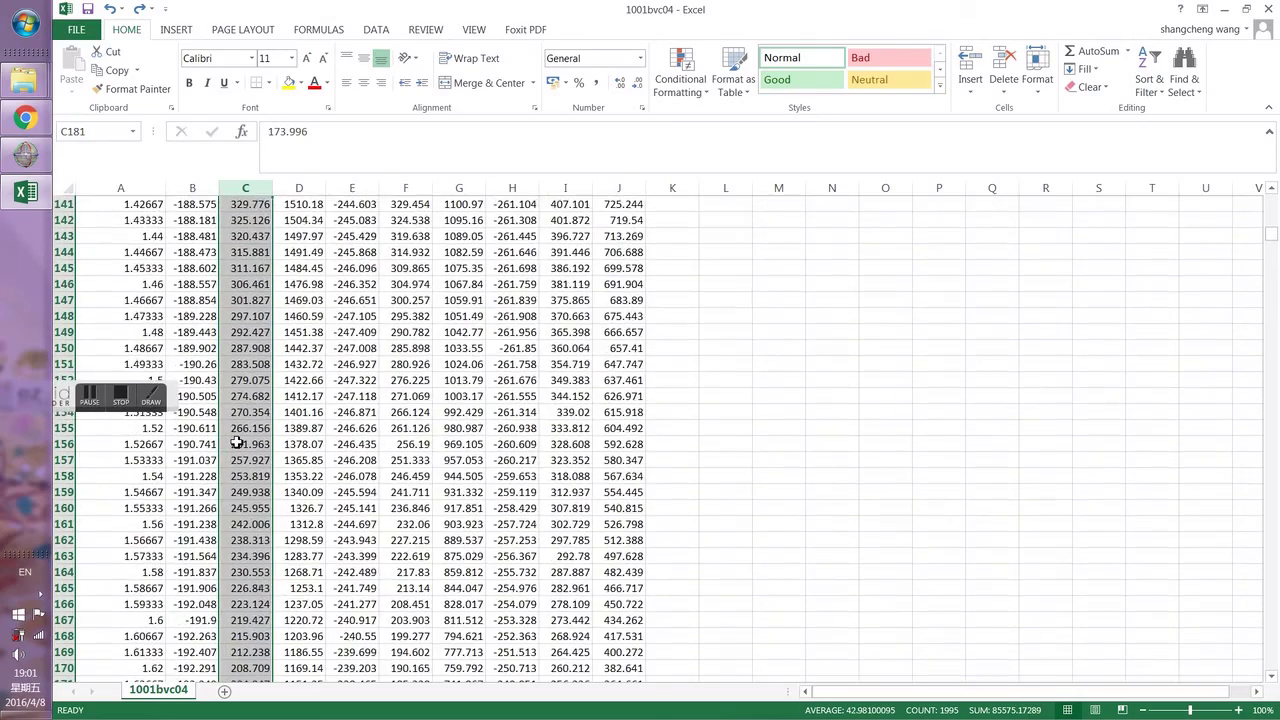
scroll(237, 442, "up", 20)
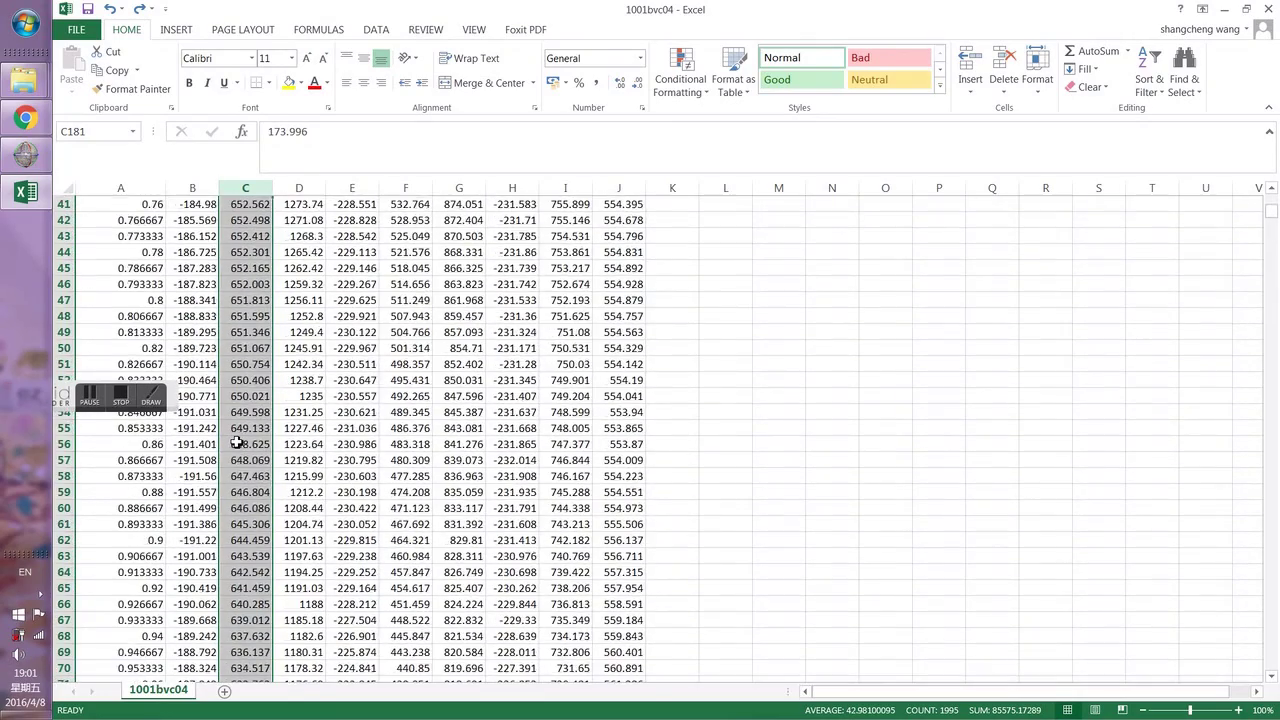
scroll(596, 467, "down", 20)
scroll(257, 520, "down", 20)
scroll(189, 345, "up", 3)
Plot the Fz2 data in B191:B2002 as a line chart and widen the chart to column R
left_click(201, 362)
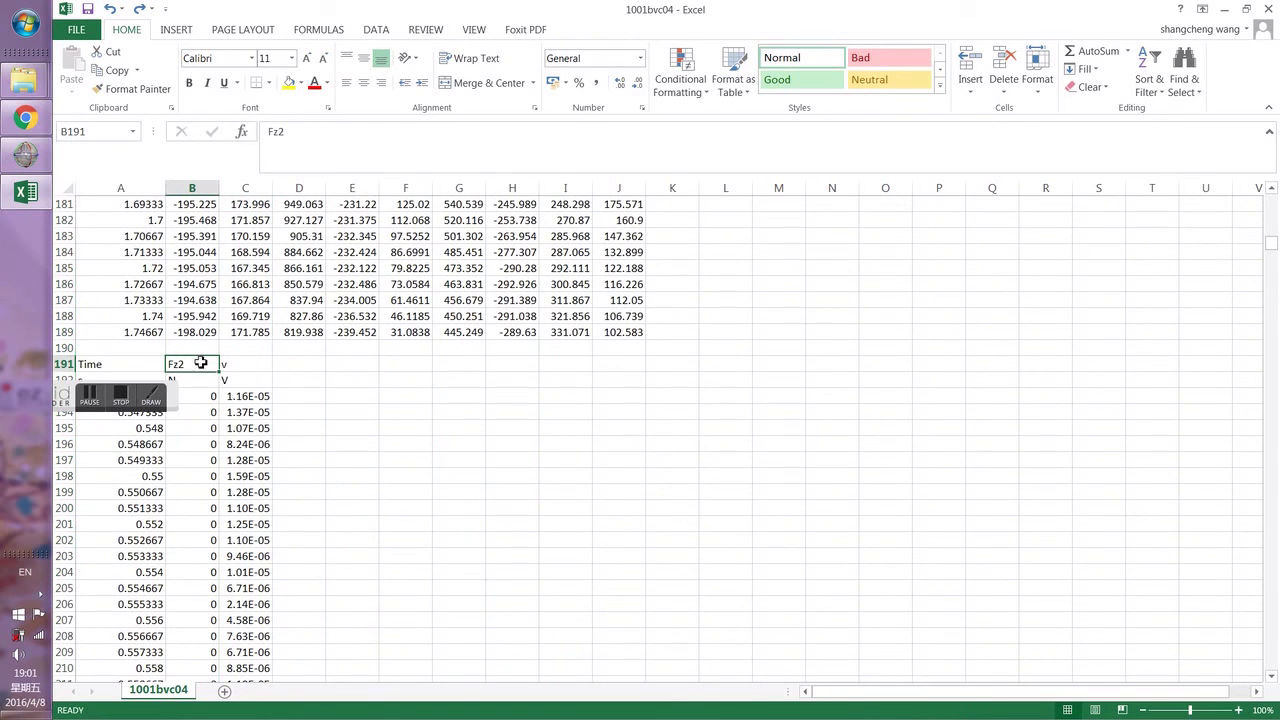
left_click_drag(200, 362, 215, 490)
left_click(172, 29)
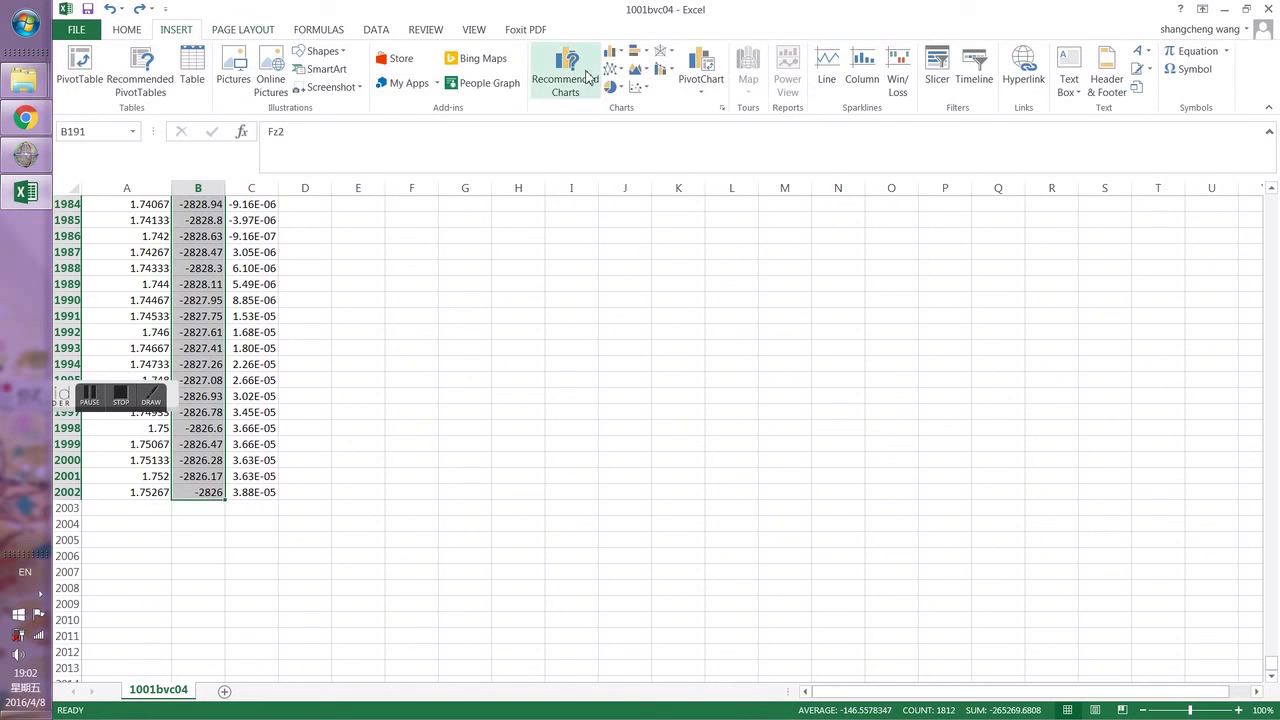
left_click(613, 69)
left_click(632, 117)
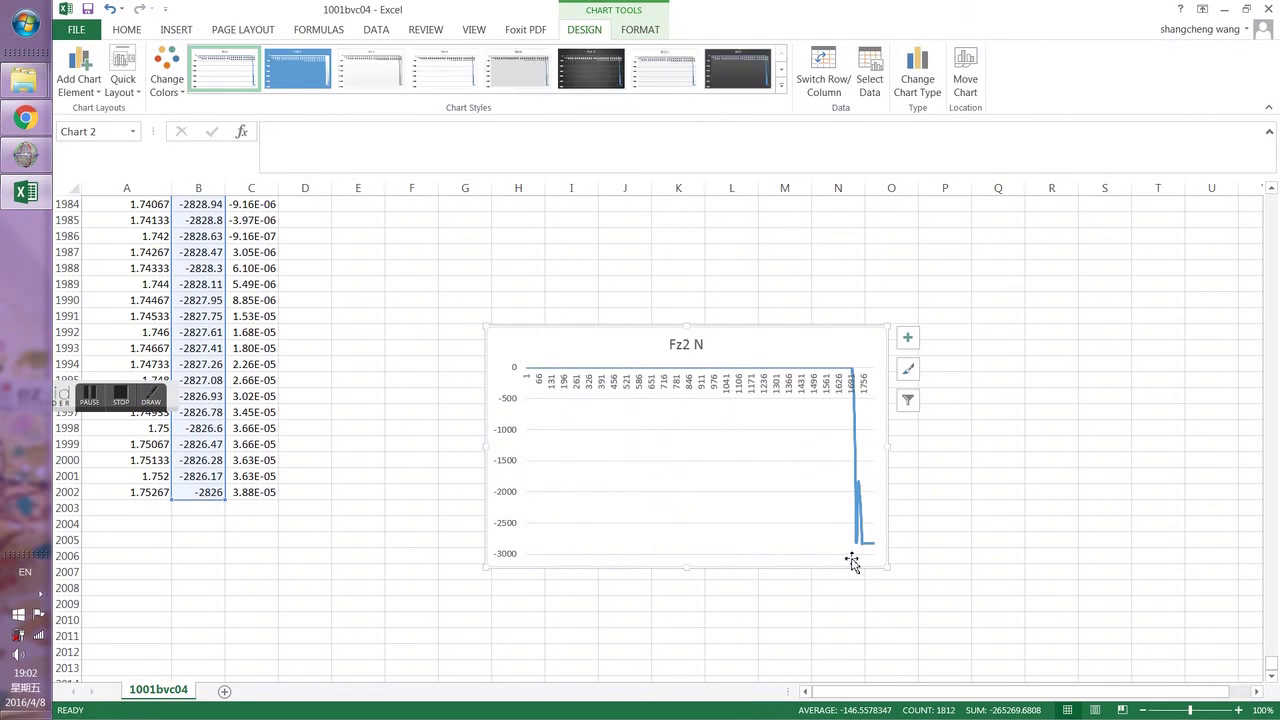
left_click_drag(888, 568, 1073, 581)
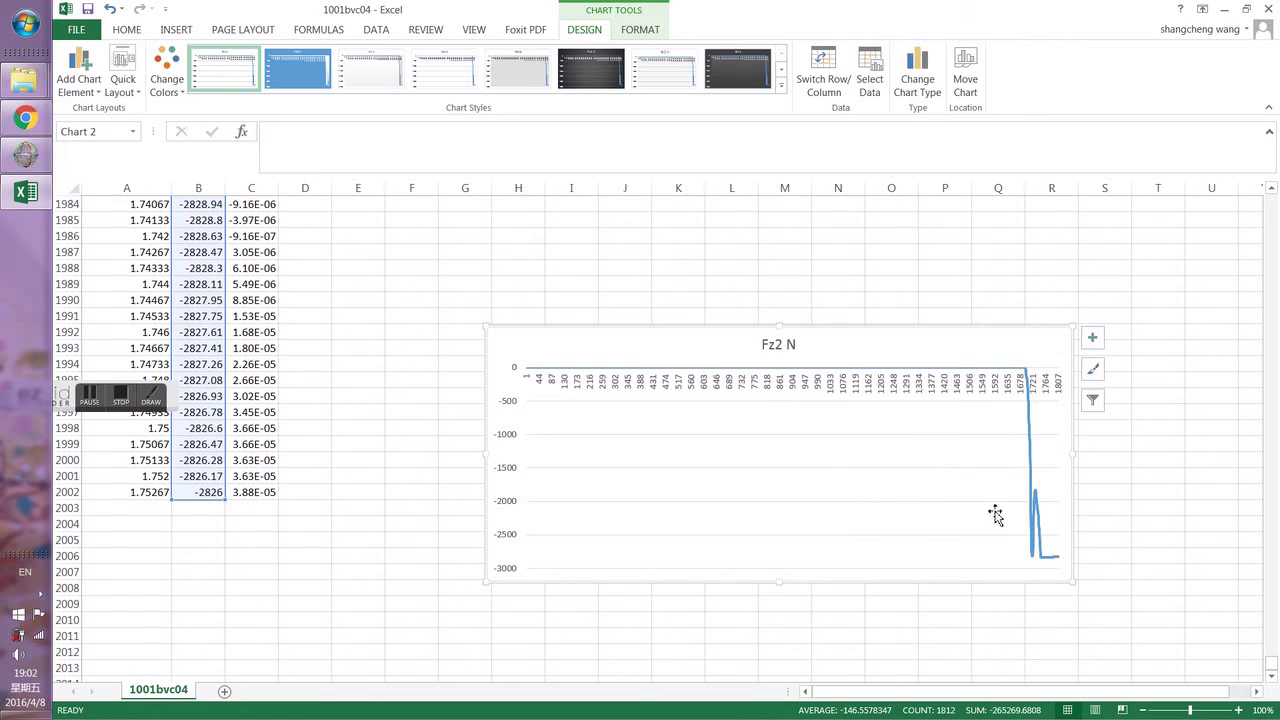